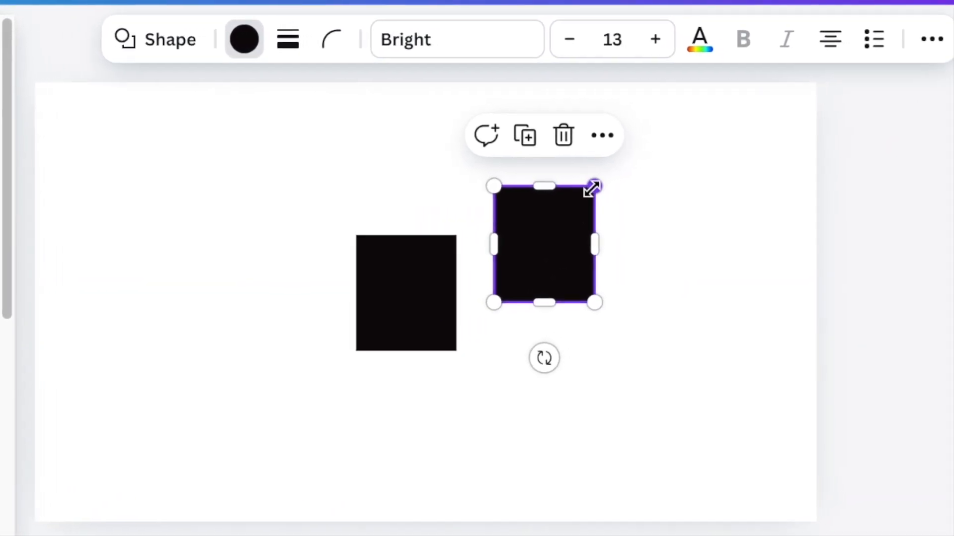
# - Shrink and rotate the second black rectangle, and attach it to the body's upper right corner as a slanted sleeve
pyautogui.moveTo(597, 184); pyautogui.dragTo(538, 228)
pyautogui.moveTo(493, 358); pyautogui.dragTo(576, 325)
pyautogui.click(579, 343)
pyautogui.moveTo(594, 292); pyautogui.dragTo(400, 262)
# - Duplicate the sleeve, rotate the copy to mirror the first one and attach it to the body's upper left corner
pyautogui.click(452, 238)
pyautogui.click(451, 144)
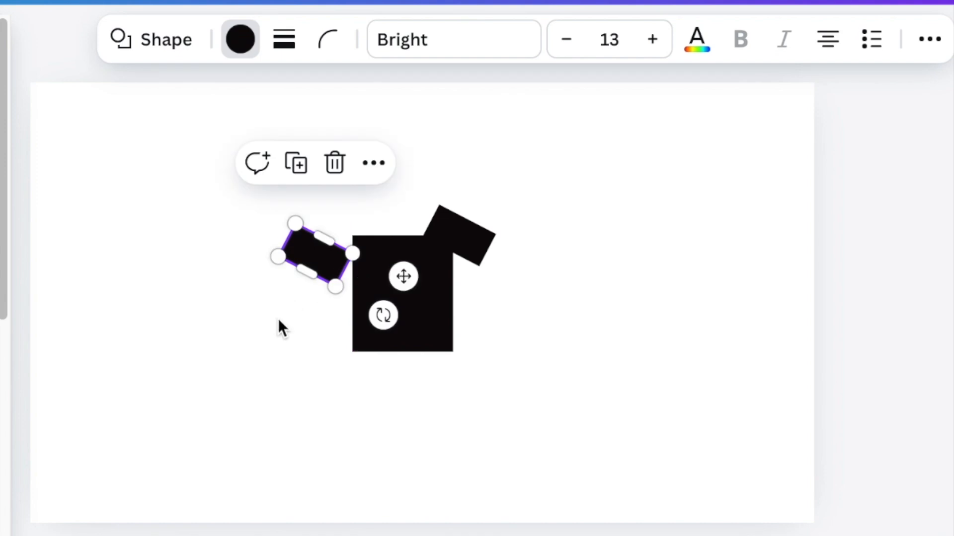
pyautogui.moveTo(384, 323); pyautogui.dragTo(224, 272)
pyautogui.moveTo(246, 313); pyautogui.dragTo(274, 297)
pyautogui.moveTo(251, 261); pyautogui.dragTo(234, 270)
pyautogui.click(236, 293)
pyautogui.moveTo(343, 238); pyautogui.dragTo(350, 236)
pyautogui.moveTo(459, 236); pyautogui.dragTo(457, 234)
pyautogui.click(584, 323)
# - Add a circle, shrink it slightly and fill it with the same black as the shirt
pyautogui.press('c')
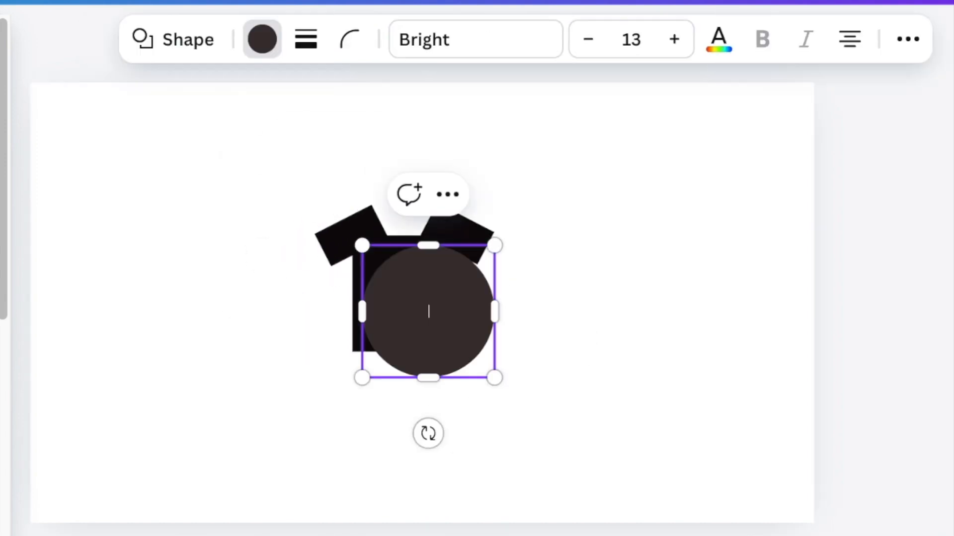
pyautogui.moveTo(446, 356); pyautogui.dragTo(494, 363)
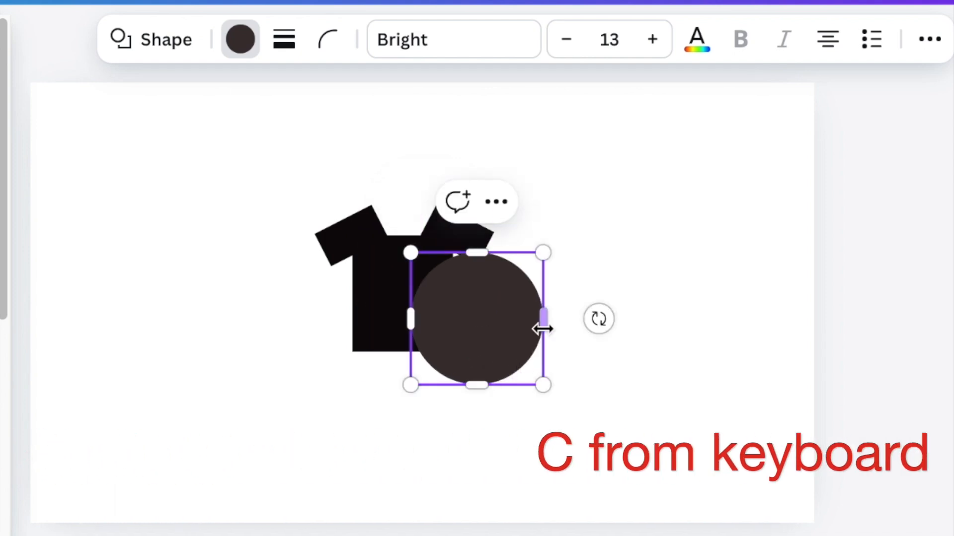
pyautogui.moveTo(543, 254); pyautogui.dragTo(528, 286)
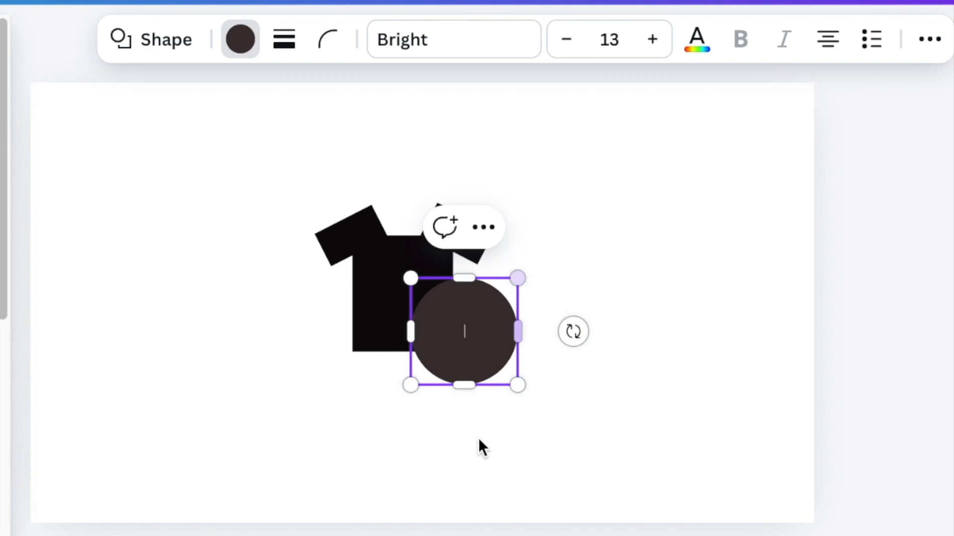
pyautogui.click(1, 467)
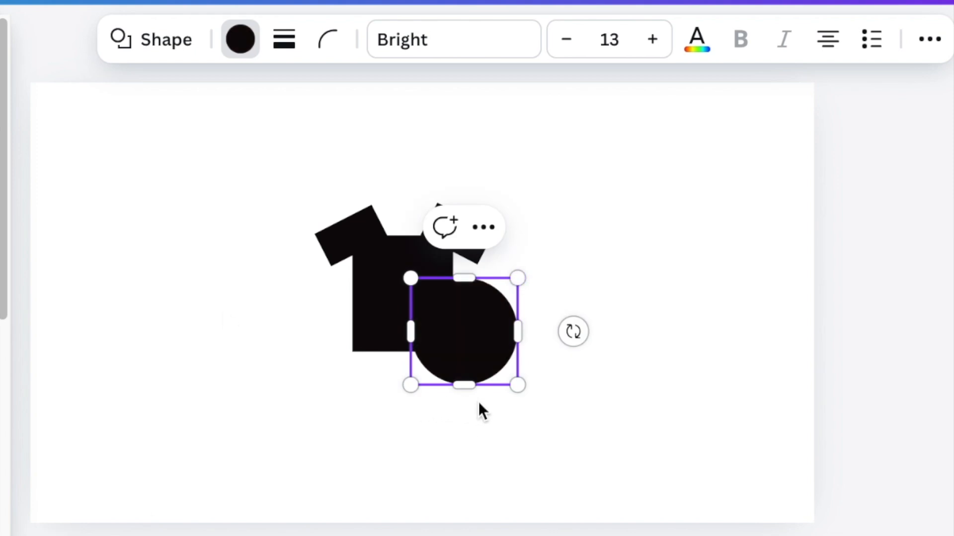
# - Move the black circle to the neck between the sleeves and narrow it into an ellipse that fits between the shoulders
pyautogui.moveTo(454, 349); pyautogui.dragTo(394, 260)
pyautogui.press('super+a')
pyautogui.moveTo(5, 261); pyautogui.dragTo(128, 376)
pyautogui.click(403, 243)
pyautogui.moveTo(457, 241); pyautogui.dragTo(454, 241)
pyautogui.moveTo(352, 241); pyautogui.dragTo(368, 242)
pyautogui.click(307, 303)
# - Duplicate the neck ellipse, place the copy clear of the shirt and fill it with white
pyautogui.click(404, 252)
pyautogui.click(390, 139)
pyautogui.moveTo(417, 259); pyautogui.dragTo(600, 223)
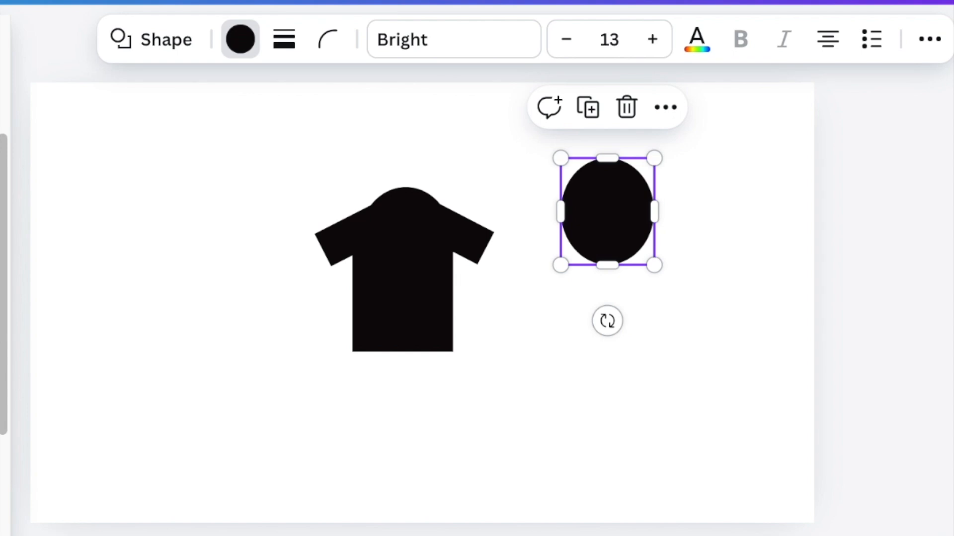
pyautogui.click(2, 472)
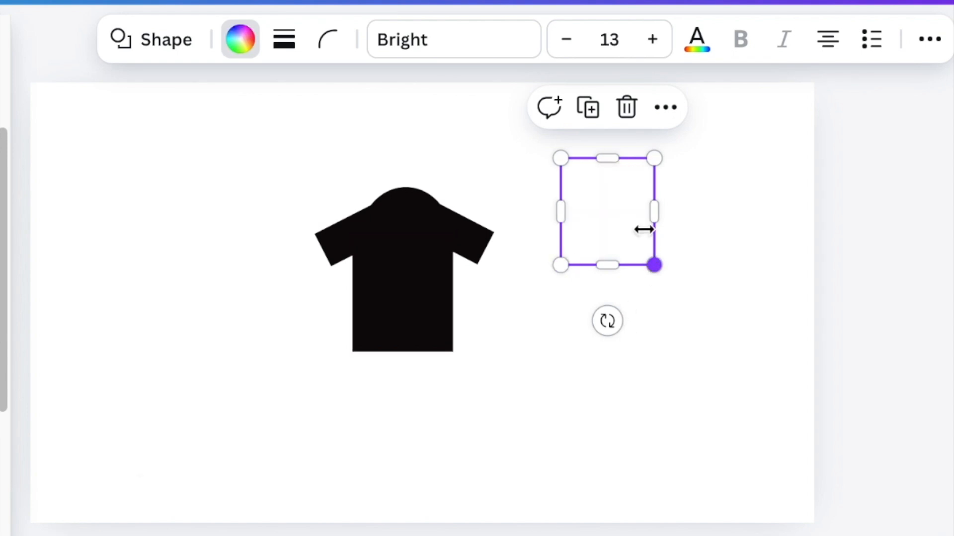
# - Flatten the white ellipse and place it over the top of the neck to form a curved neckline
pyautogui.moveTo(607, 158); pyautogui.dragTo(607, 202)
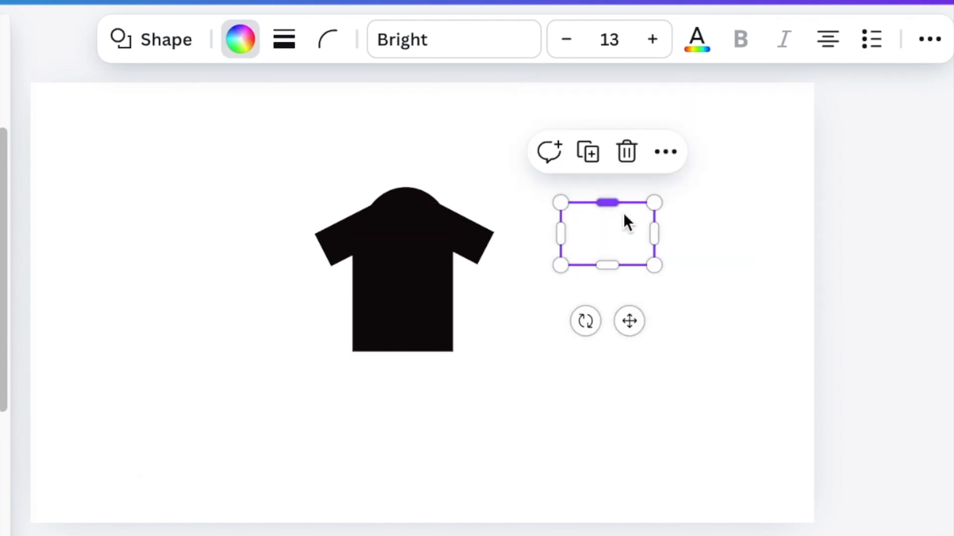
pyautogui.moveTo(653, 227); pyautogui.dragTo(442, 176)
pyautogui.moveTo(377, 171); pyautogui.dragTo(369, 171)
pyautogui.click(486, 181)
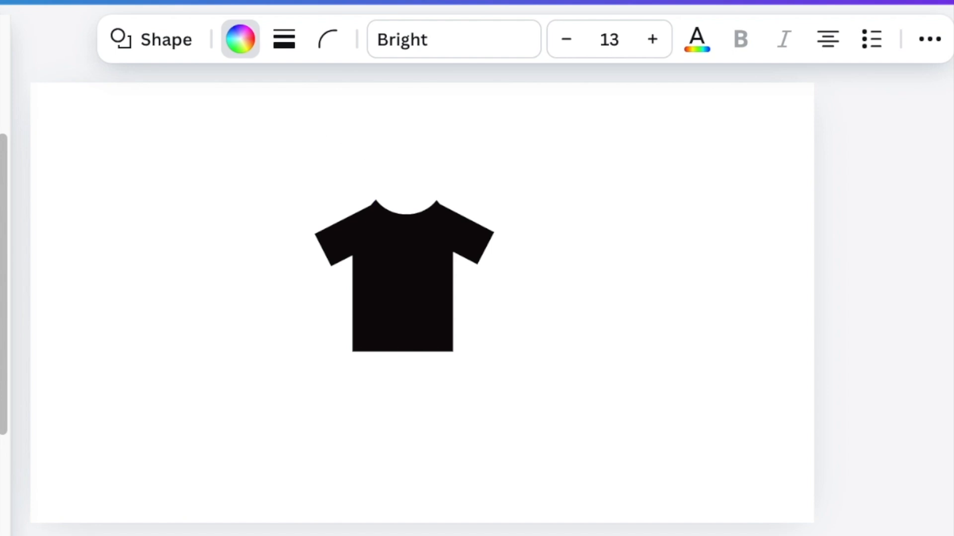
pyautogui.click(718, 253)
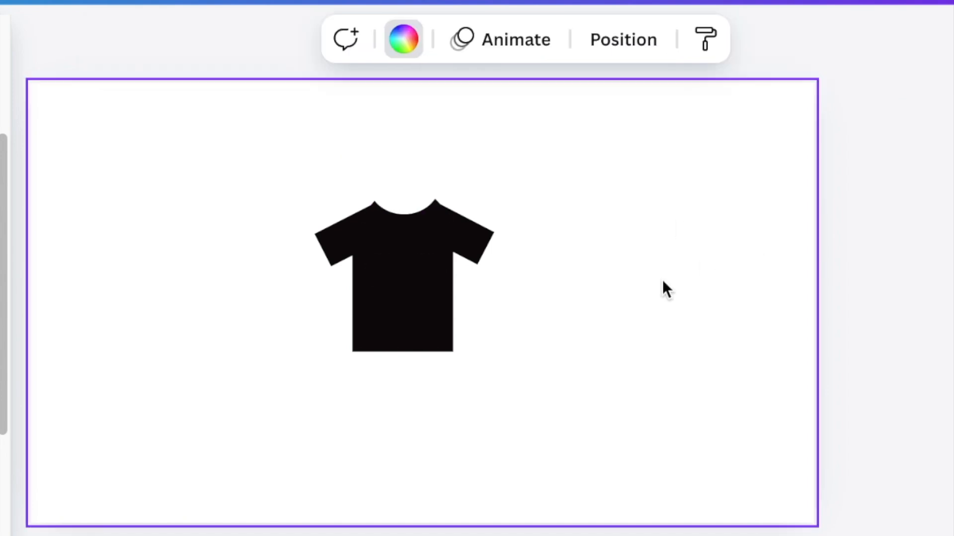
pyautogui.click(420, 183)
pyautogui.moveTo(440, 182); pyautogui.dragTo(448, 179)
pyautogui.click(597, 235)
# - Add a short horizontal line and span it across the neckline opening between the two shoulder tips
pyautogui.press('l')
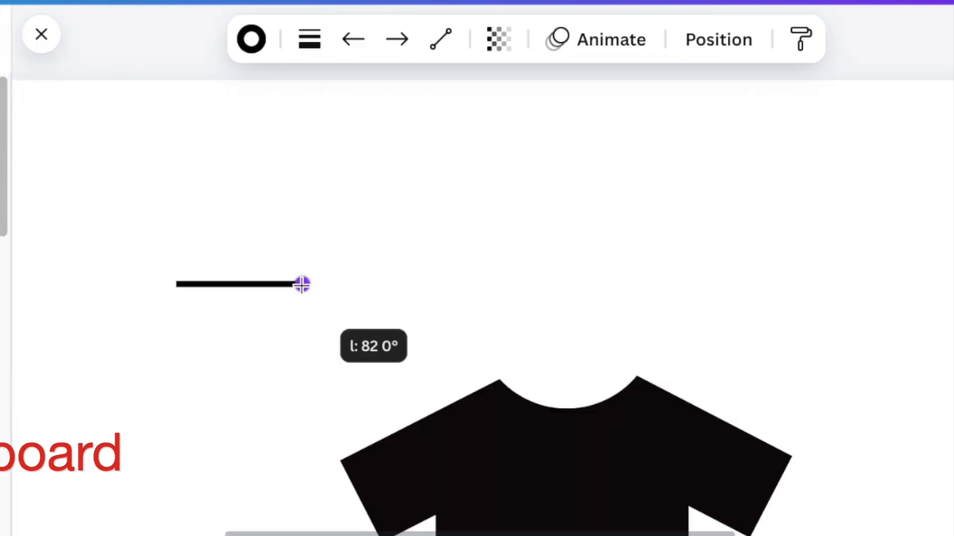
pyautogui.moveTo(260, 344); pyautogui.dragTo(589, 427)
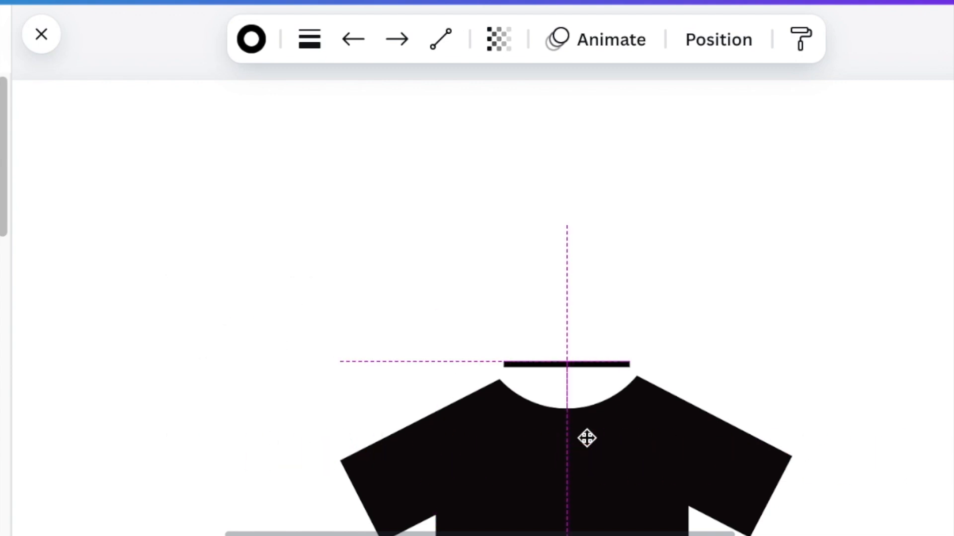
pyautogui.moveTo(587, 438); pyautogui.dragTo(582, 447)
pyautogui.click(895, 437)
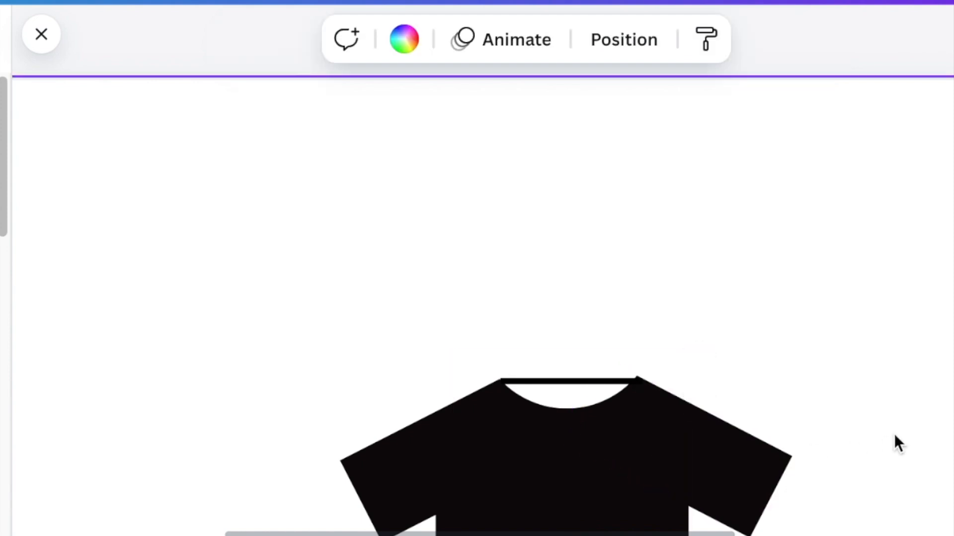
# - Increase the weight of the line across the neckline and nudge it down slightly between the shoulder tips
pyautogui.click(608, 381)
pyautogui.click(312, 42)
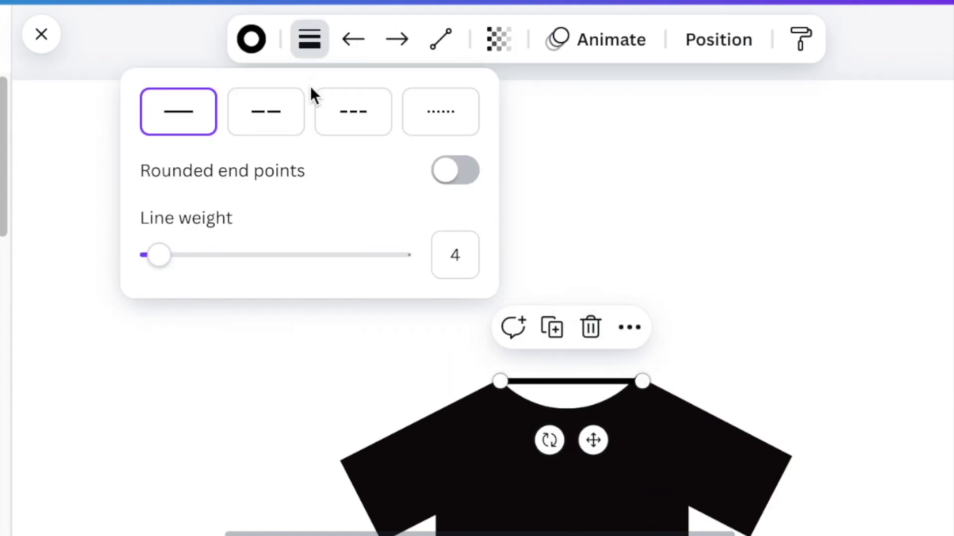
pyautogui.moveTo(167, 255)
pyautogui.mouseDown()
pyautogui.moveTo(175, 252)
pyautogui.moveTo(166, 254)
pyautogui.mouseUp()
pyautogui.click(130, 376)
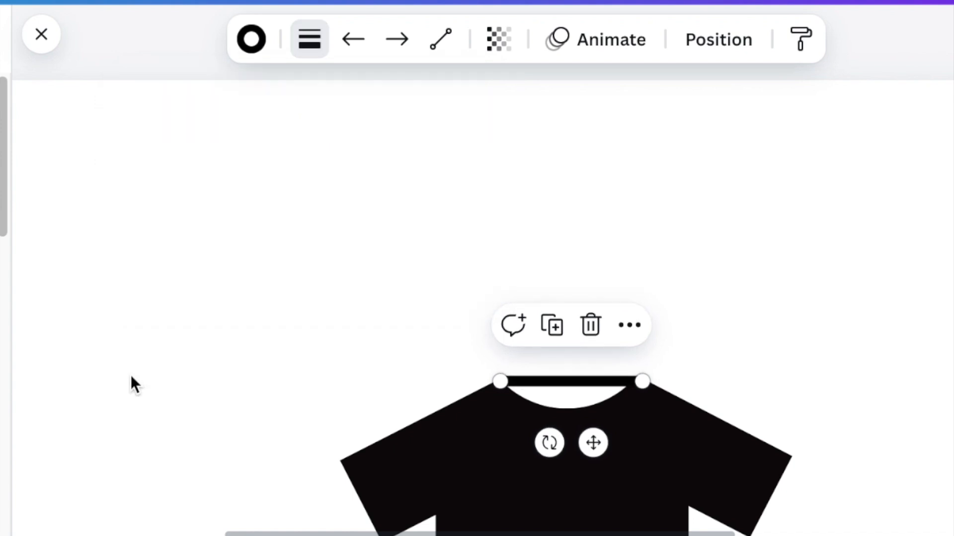
pyautogui.click(603, 382)
pyautogui.press('Down')
pyautogui.press('Down')
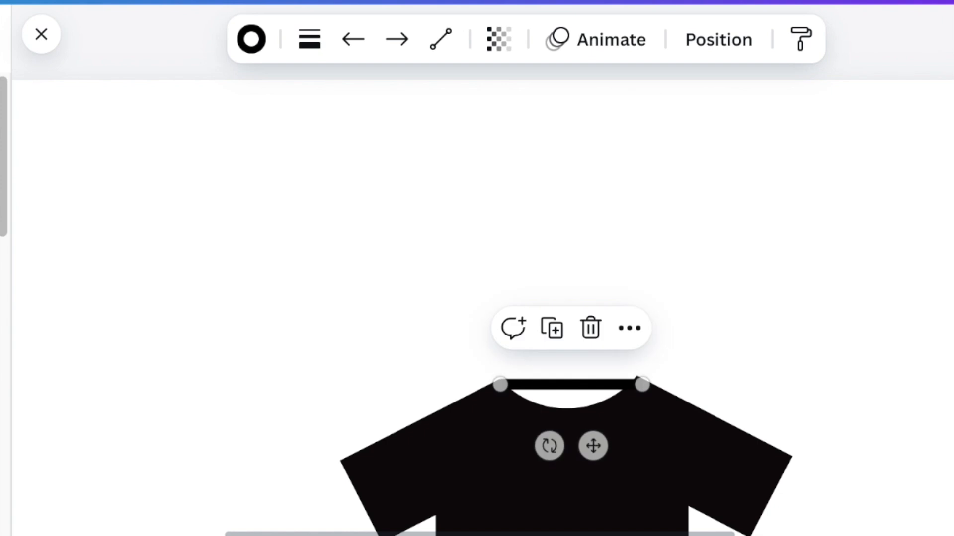
pyautogui.click(903, 410)
# - Shift the white ellipse slightly down to deepen the curved neckline
pyautogui.scroll(5, 538, 385)
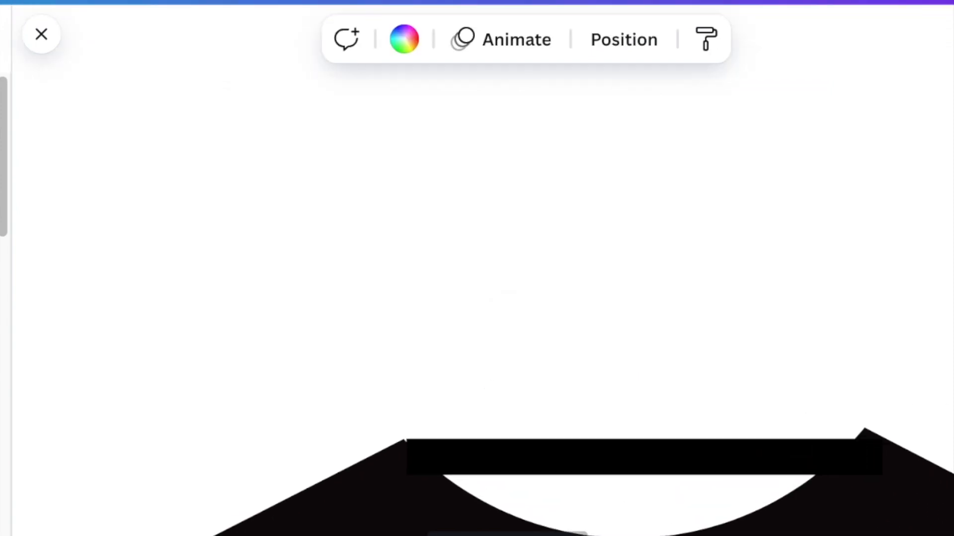
pyautogui.scroll(-3, 681, 375)
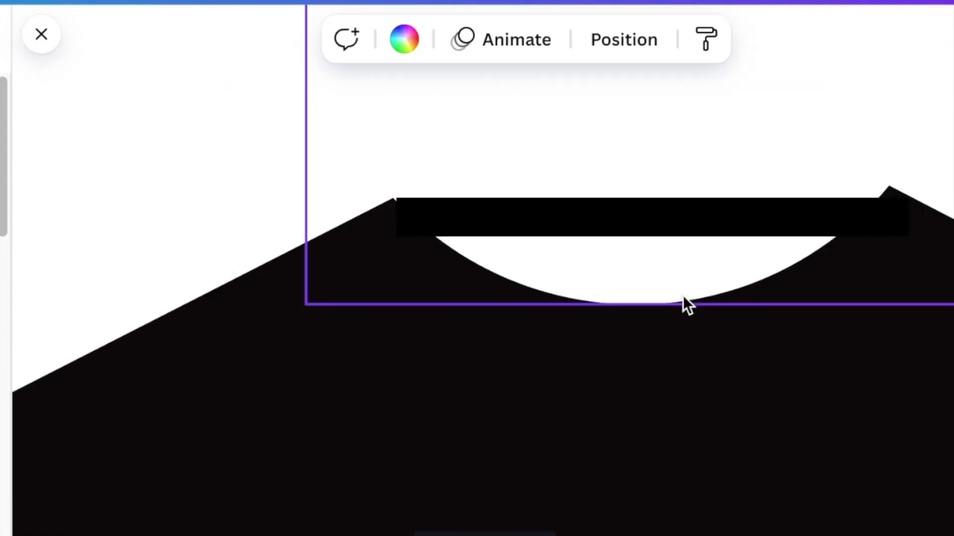
pyautogui.click(683, 297)
pyautogui.moveTo(683, 297); pyautogui.dragTo(682, 306)
# - Reposition the line across the neckline and adjust both of its ends to meet the shoulder tips
pyautogui.moveTo(667, 221); pyautogui.dragTo(653, 233)
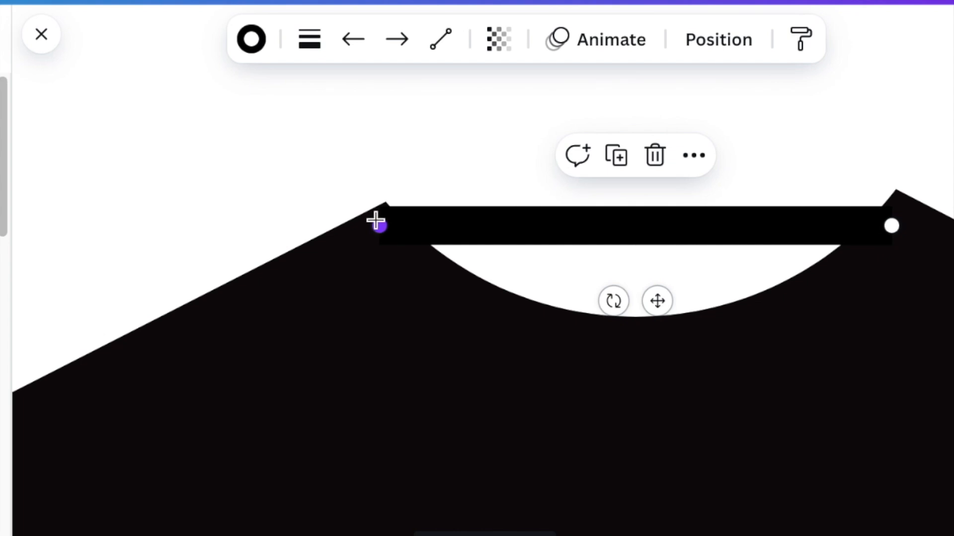
pyautogui.press('Up')
pyautogui.press('Right')
pyautogui.press('Down')
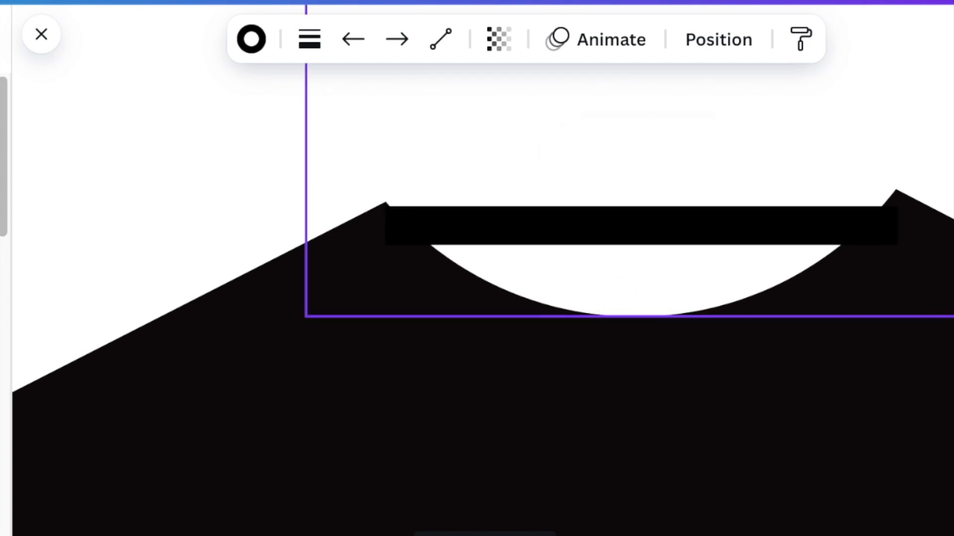
pyautogui.press('Up')
pyautogui.moveTo(897, 220); pyautogui.dragTo(904, 209)
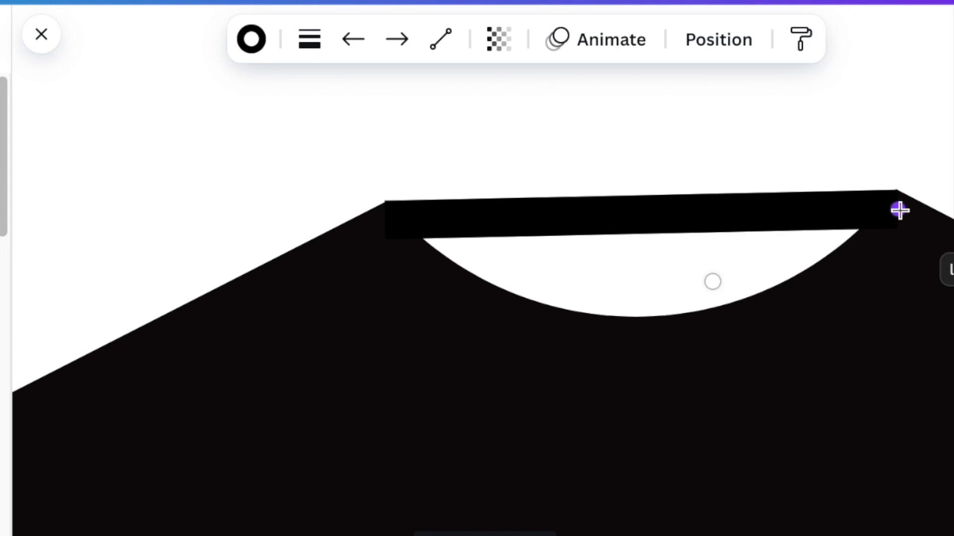
pyautogui.moveTo(900, 211); pyautogui.dragTo(900, 210)
pyautogui.moveTo(385, 222); pyautogui.dragTo(387, 224)
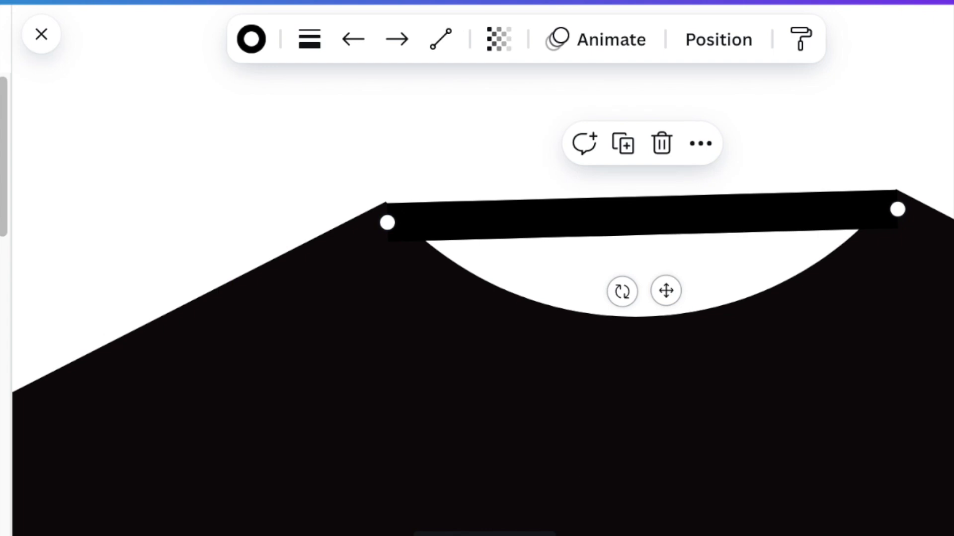
# - Make the neckline line curved, bend its middle downward and fine-tune its ends at the shoulder tips
pyautogui.click(441, 46)
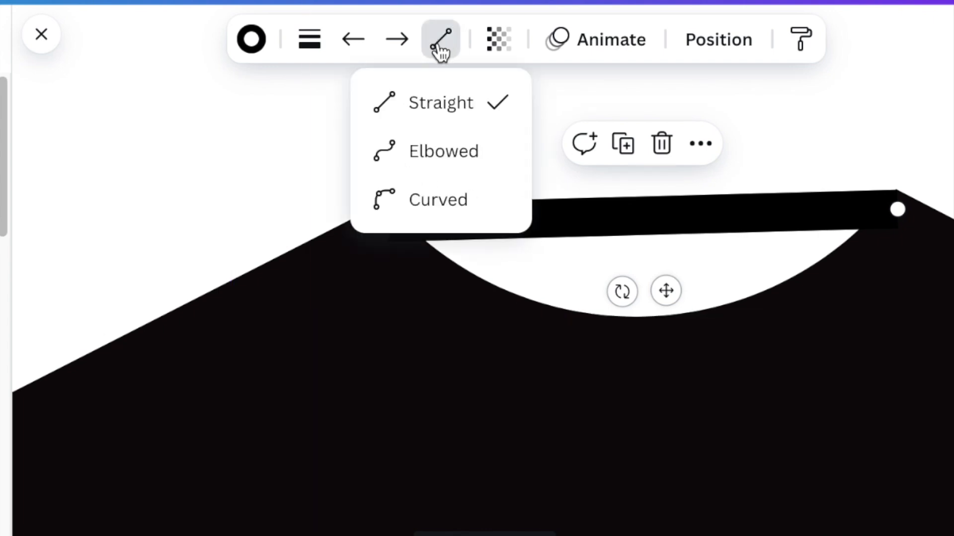
pyautogui.click(437, 203)
pyautogui.moveTo(640, 153); pyautogui.dragTo(643, 250)
pyautogui.moveTo(383, 225); pyautogui.dragTo(383, 225)
pyautogui.moveTo(898, 212); pyautogui.dragTo(901, 209)
pyautogui.scroll(-10, 525, 268)
pyautogui.click(737, 377)
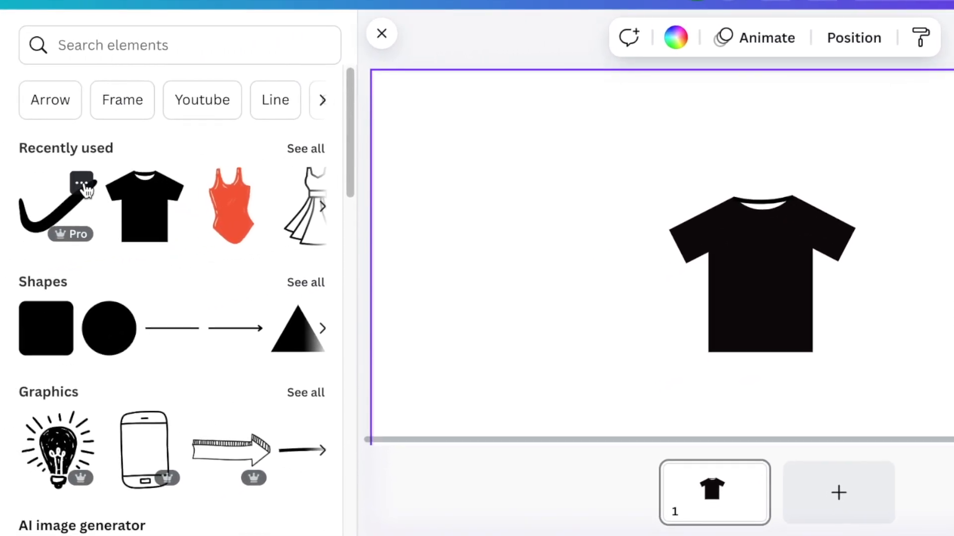
# - Insert the recently used tick sign graphic, shrink it and place it beside the shirt's body
pyautogui.click(82, 185)
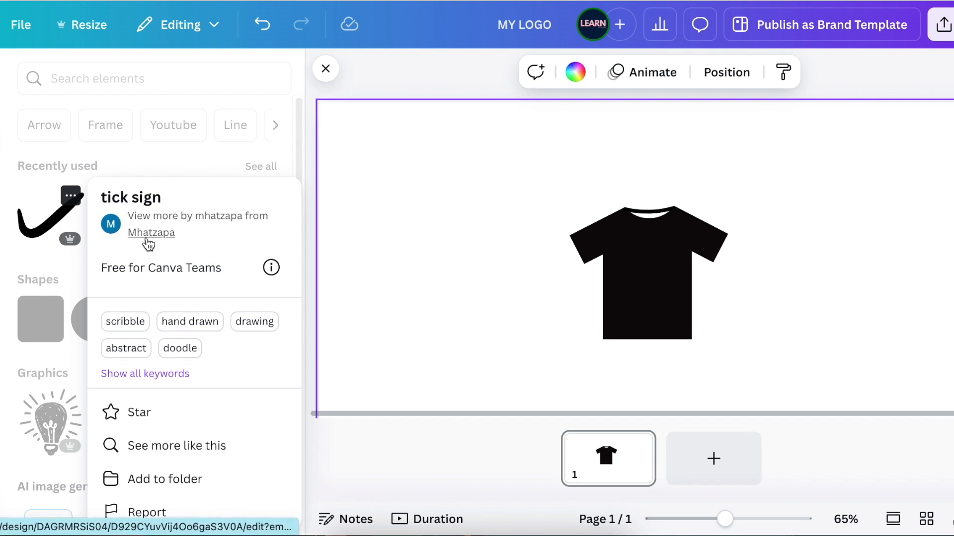
pyautogui.click(34, 242)
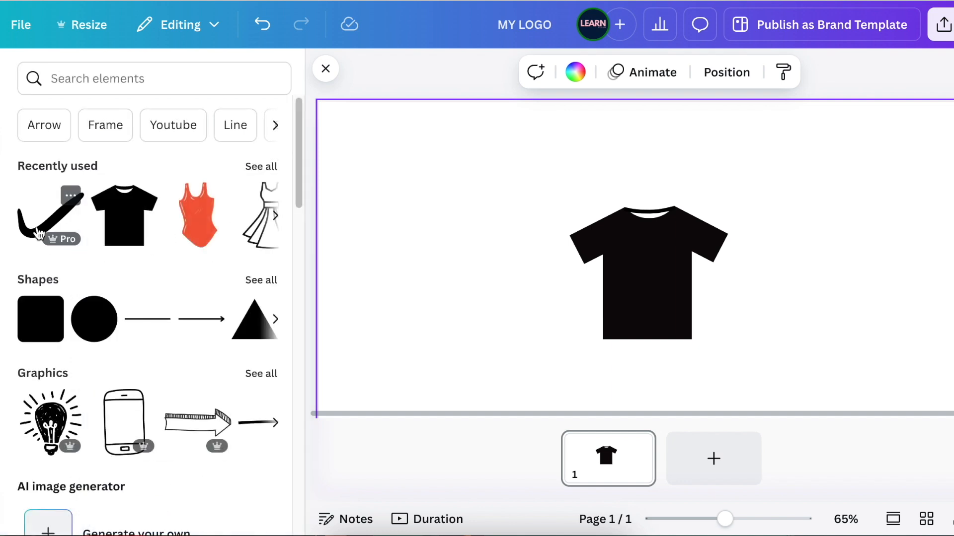
pyautogui.click(47, 233)
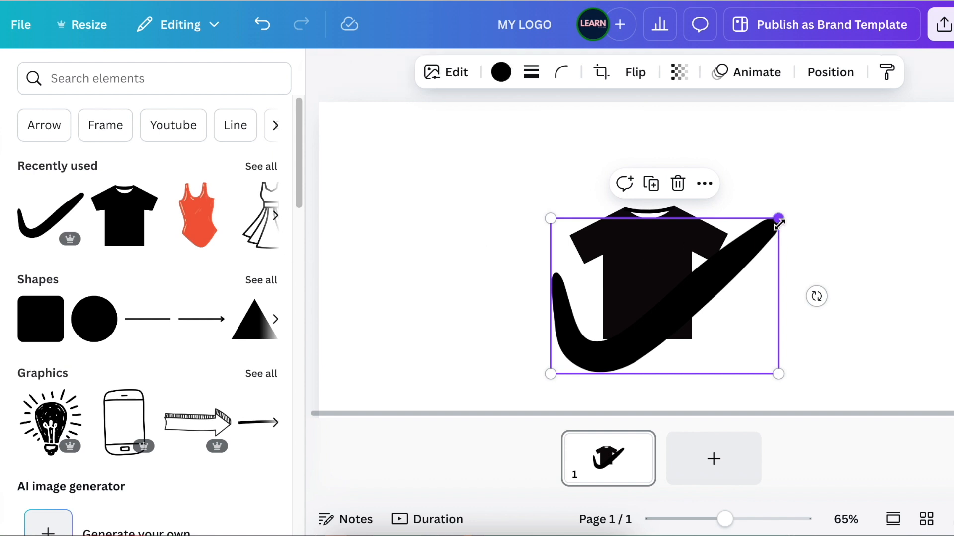
pyautogui.moveTo(781, 218); pyautogui.dragTo(604, 320)
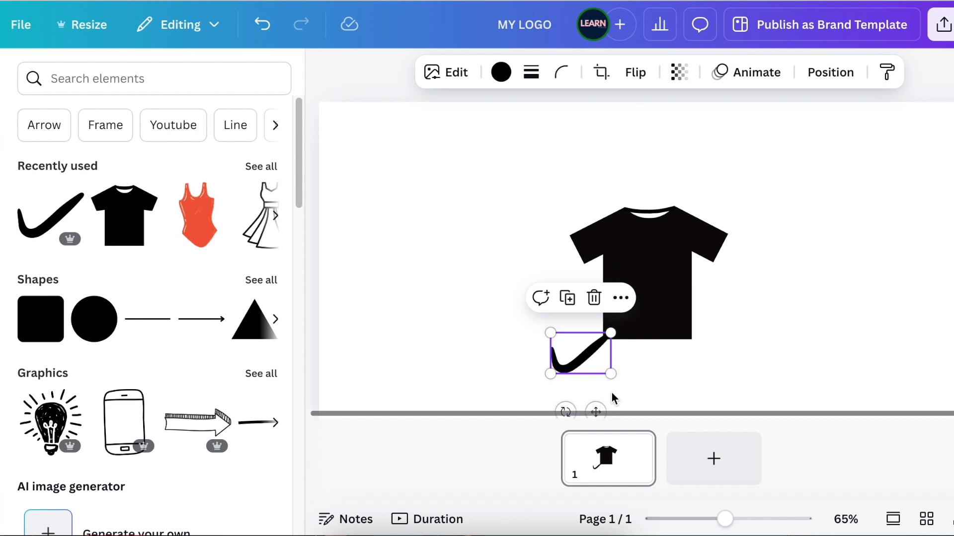
pyautogui.hscroll(1, 600, 401)
pyautogui.moveTo(584, 406); pyautogui.dragTo(558, 349)
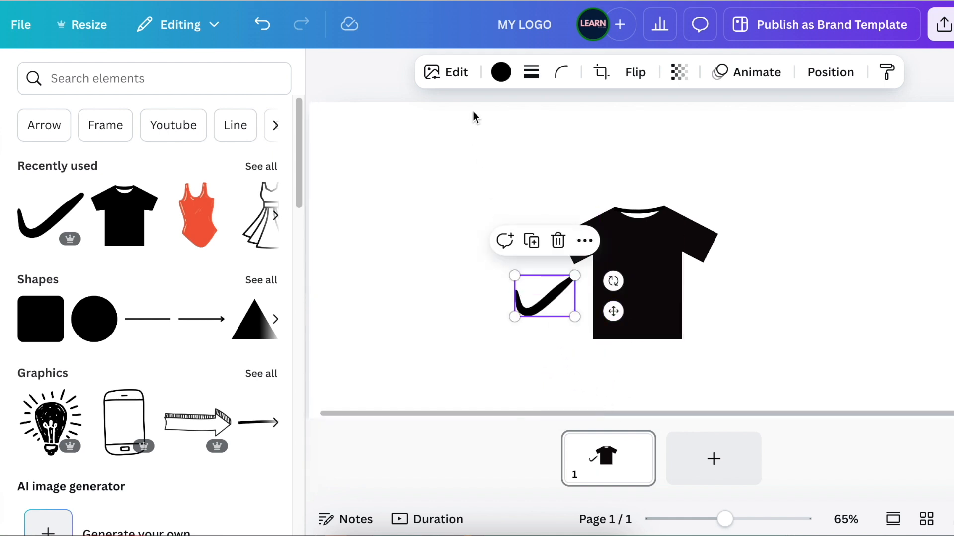
# - Recolor the tick sign white and move it onto the shirt's chest
pyautogui.click(502, 73)
pyautogui.click(170, 204)
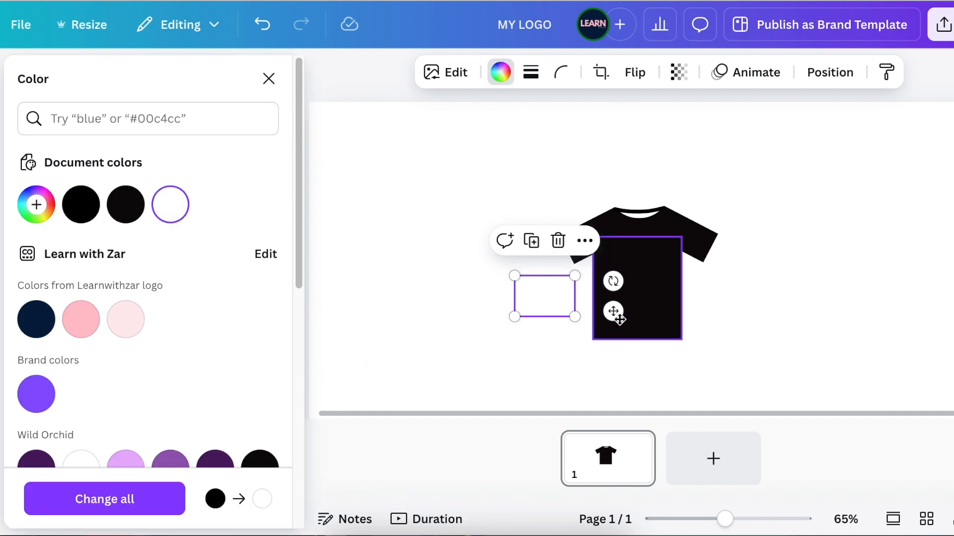
pyautogui.moveTo(613, 308); pyautogui.dragTo(707, 279)
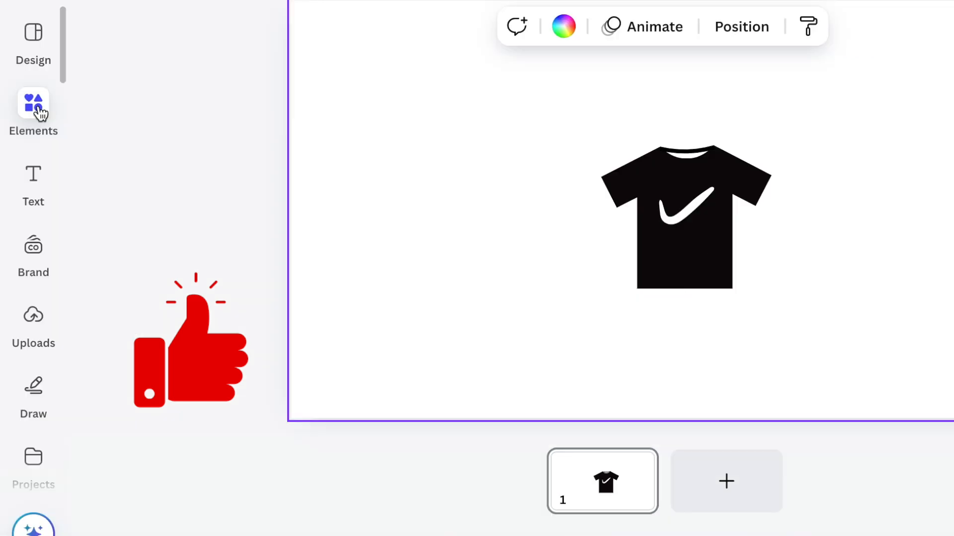
# - Search the elements library for "hanger"
pyautogui.click(39, 112)
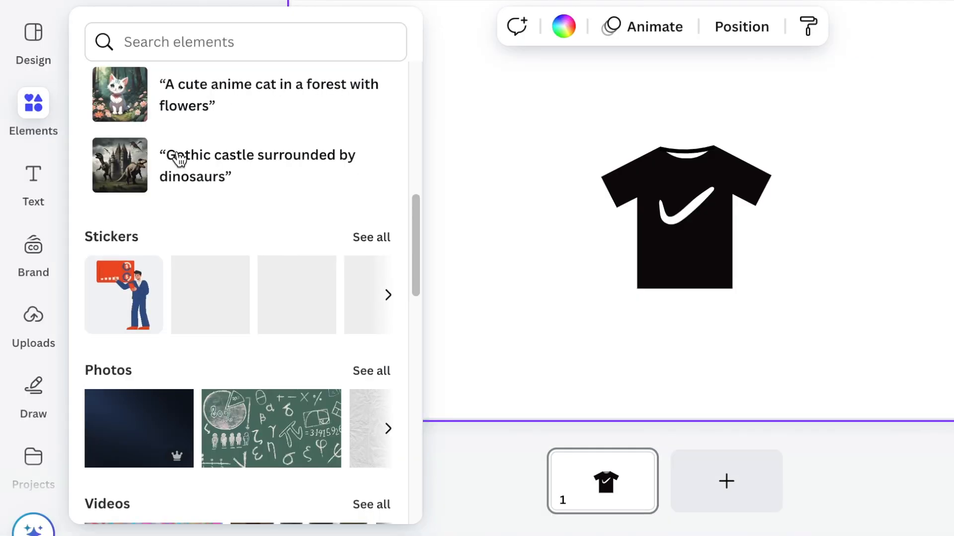
pyautogui.click(166, 37)
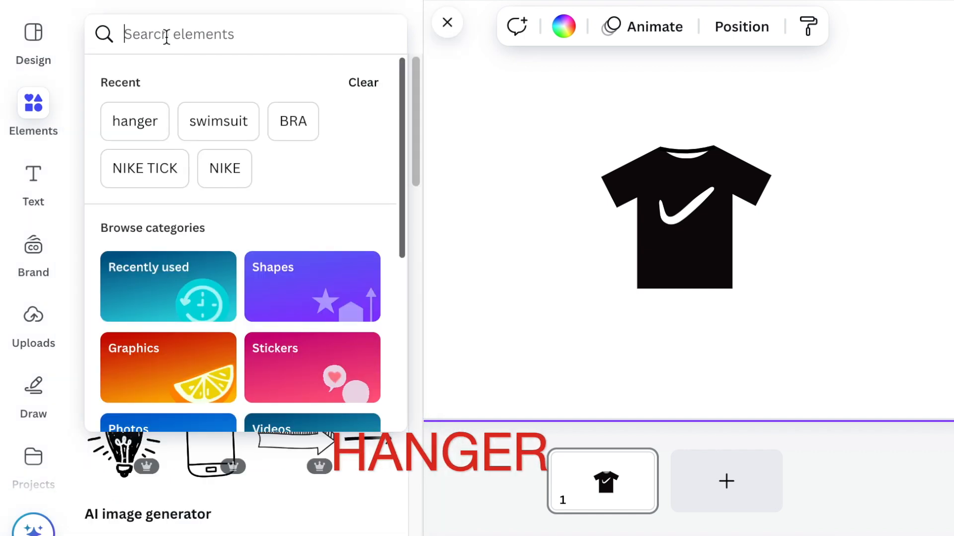
pyautogui.click(167, 37)
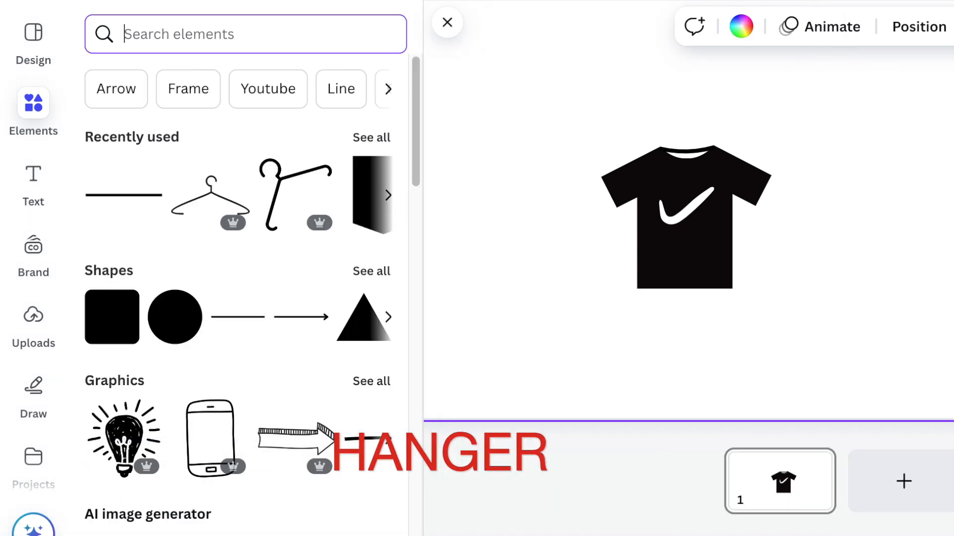
pyautogui.write('hanger')
pyautogui.press('Return')
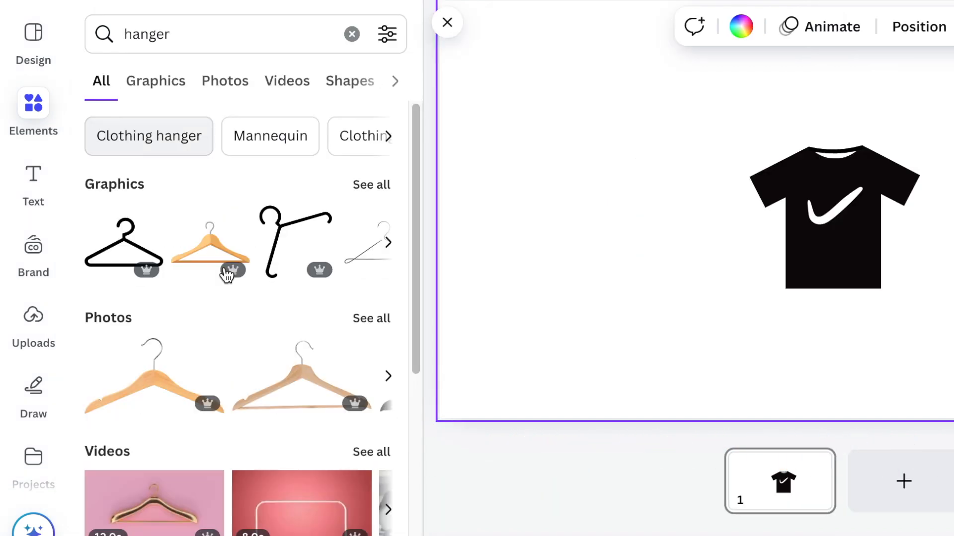
# - Add an open-ended wire hanger graphic in black and shrink it to fit at the T-shirt's neckline
pyautogui.click(372, 185)
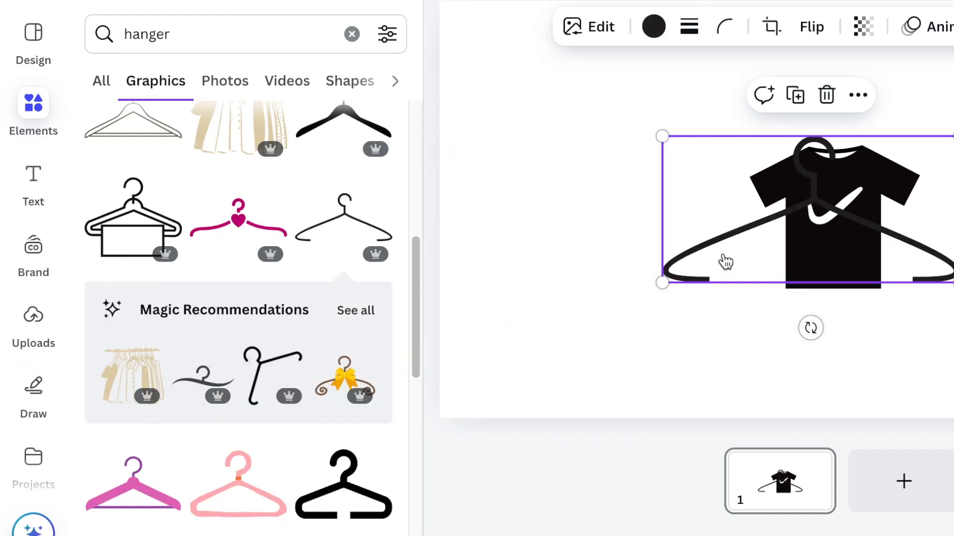
pyautogui.click(652, 30)
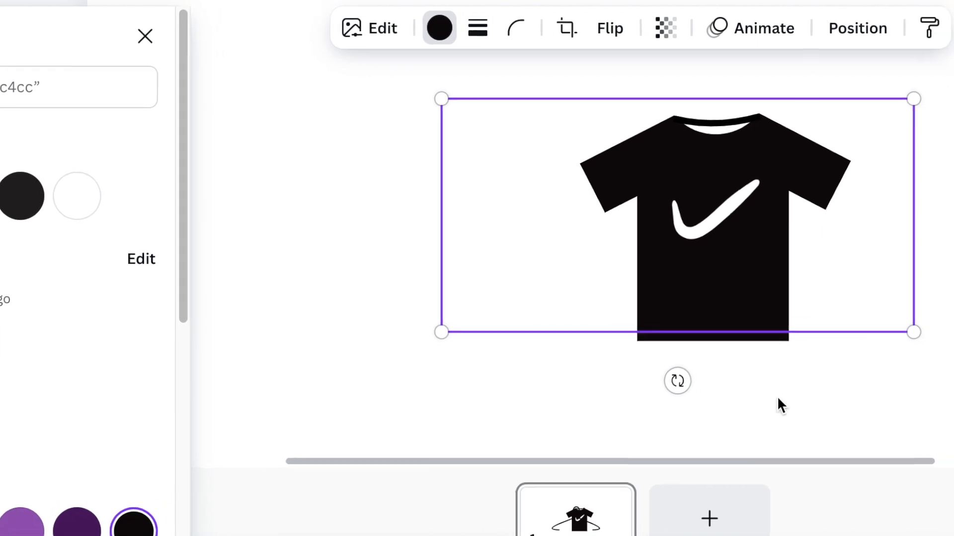
pyautogui.moveTo(548, 302); pyautogui.dragTo(604, 167)
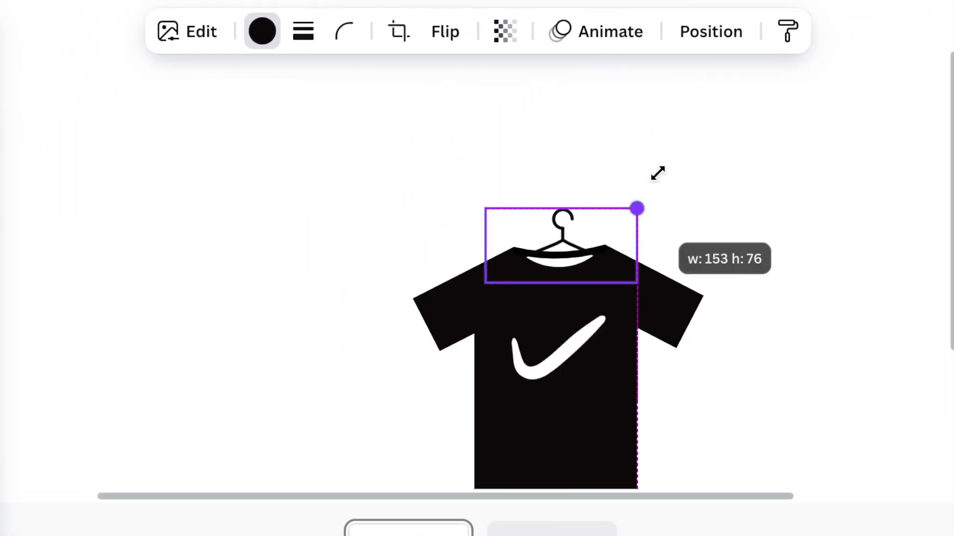
pyautogui.moveTo(658, 172); pyautogui.dragTo(655, 207)
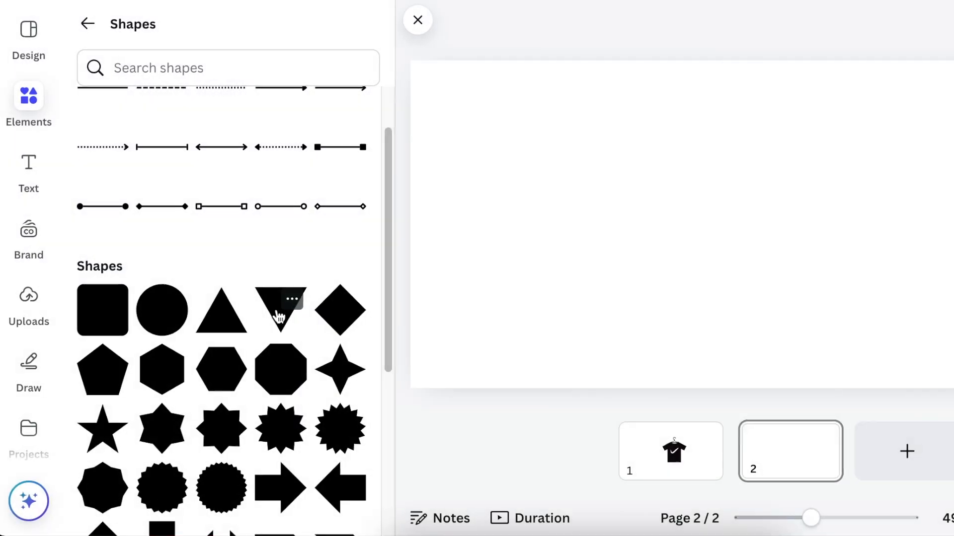
# - Insert a downward-pointing triangle on the blank second page and recolor it yellow
pyautogui.click(274, 317)
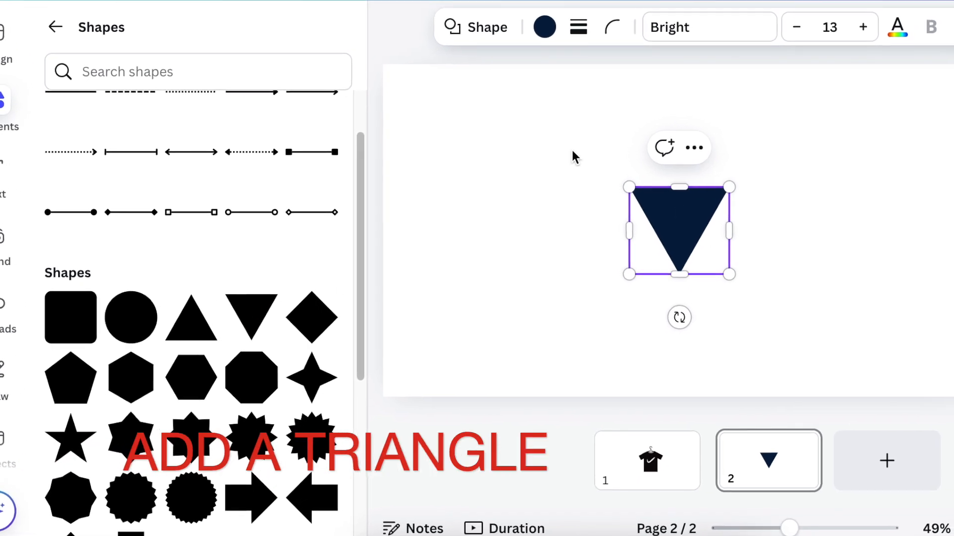
pyautogui.click(538, 33)
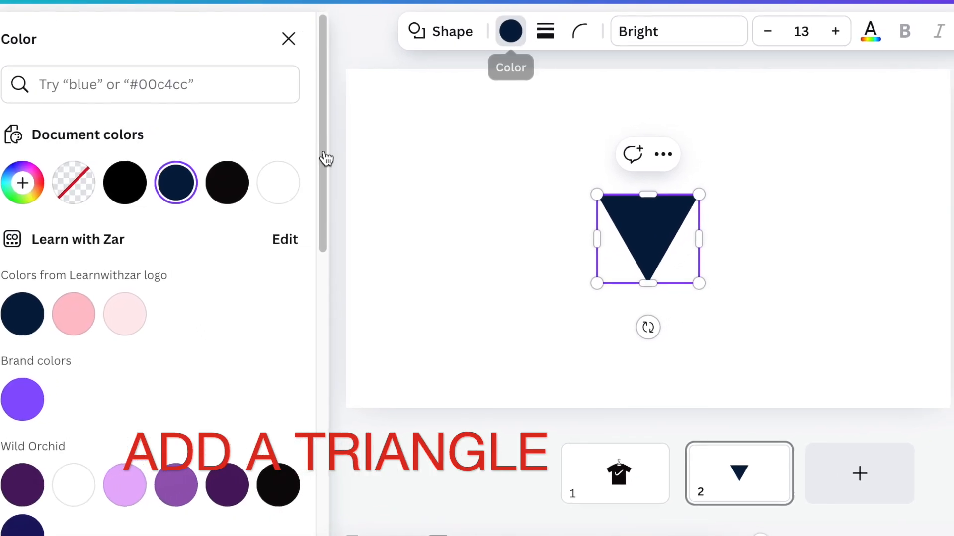
pyautogui.moveTo(320, 231); pyautogui.dragTo(287, 342)
pyautogui.click(74, 181)
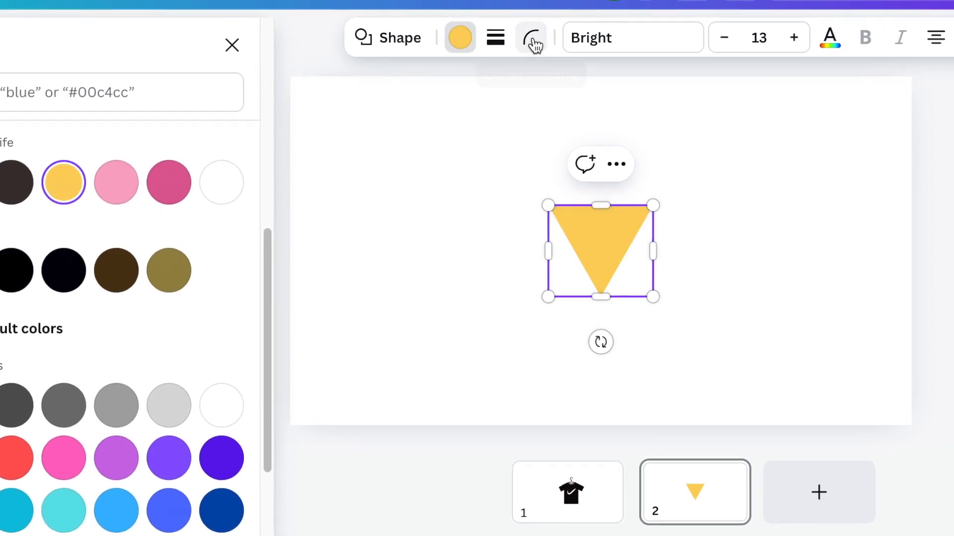
# - Slightly round the yellow triangle's corners and move it a little lower on the page
pyautogui.click(539, 37)
pyautogui.moveTo(431, 118); pyautogui.dragTo(445, 118)
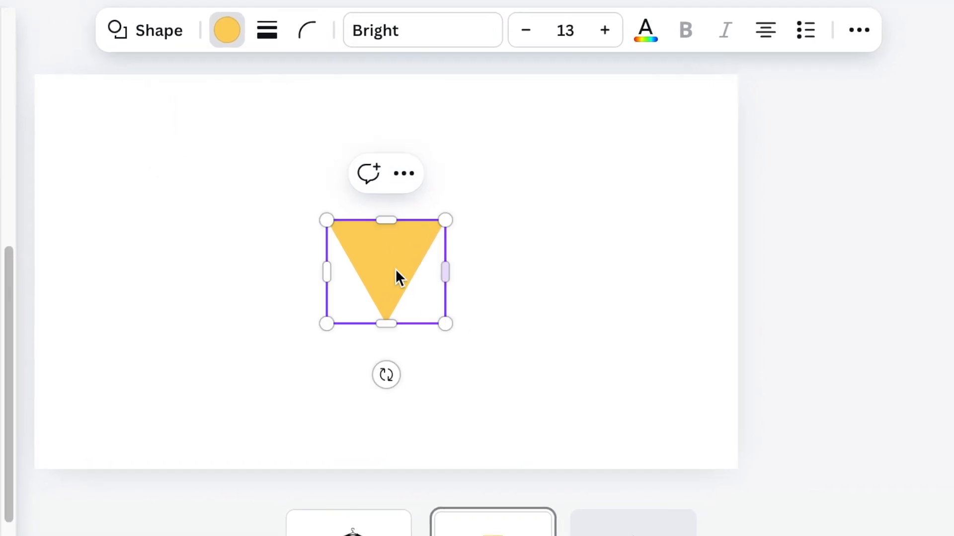
pyautogui.moveTo(396, 269); pyautogui.dragTo(392, 309)
pyautogui.click(242, 322)
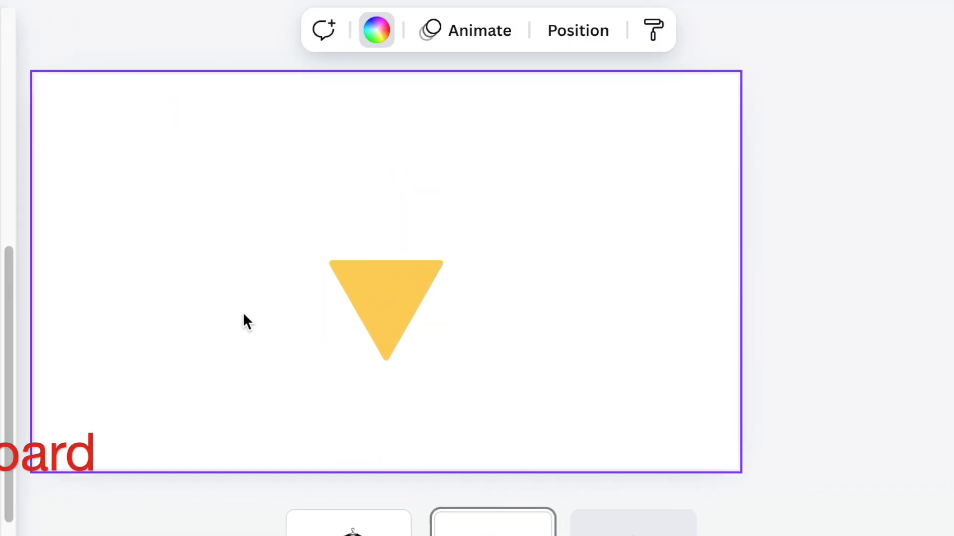
# - Add a white circle, squash it into a narrow ellipse and tilt it along the triangle's left side to carve an inward curve
pyautogui.press('c')
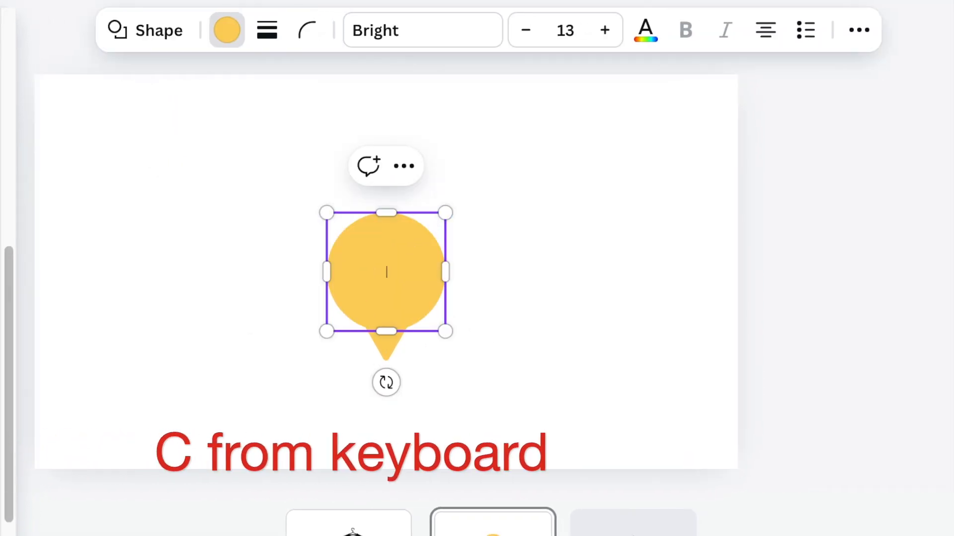
pyautogui.moveTo(366, 282); pyautogui.dragTo(291, 322)
pyautogui.moveTo(232, 323); pyautogui.dragTo(292, 331)
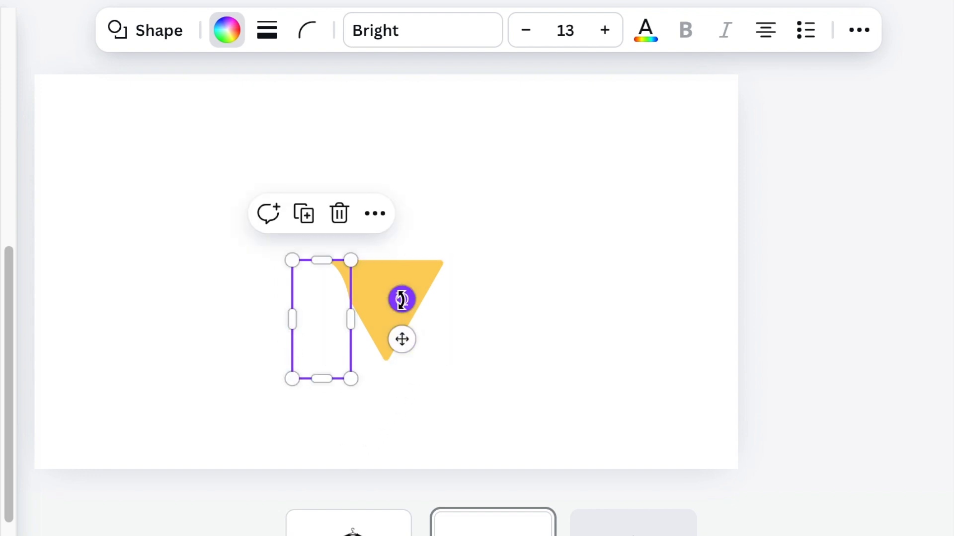
pyautogui.moveTo(401, 298)
pyautogui.mouseDown()
pyautogui.moveTo(394, 288)
pyautogui.moveTo(407, 300)
pyautogui.mouseUp()
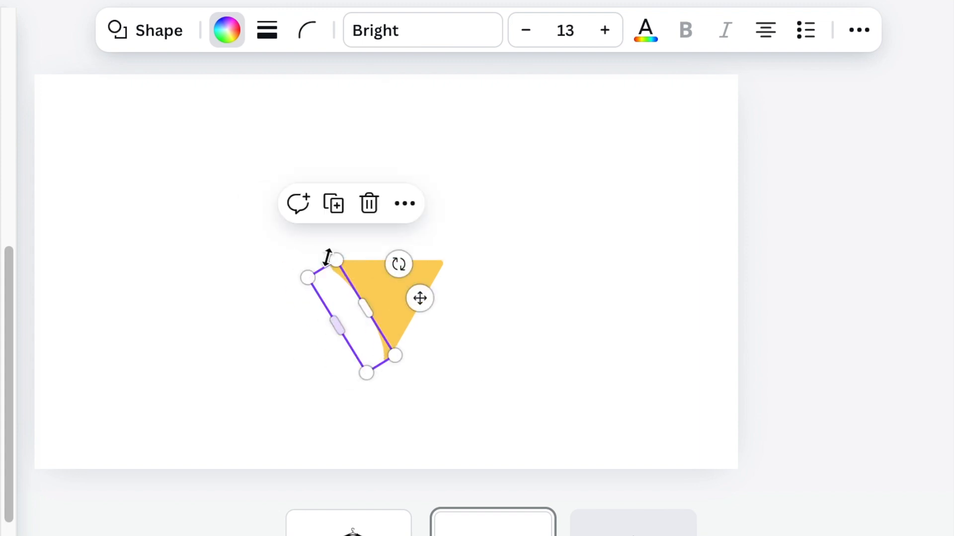
# - Duplicate the white ellipse and rotate the copy to about 34° along the triangle's right side to mirror the inward curve
pyautogui.click(338, 203)
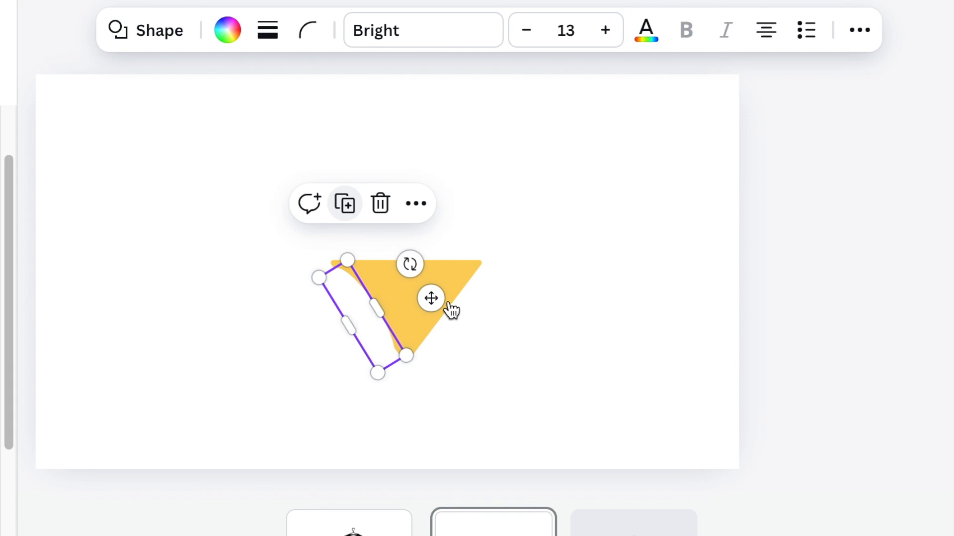
pyautogui.hotkey('ctrl', 'd')
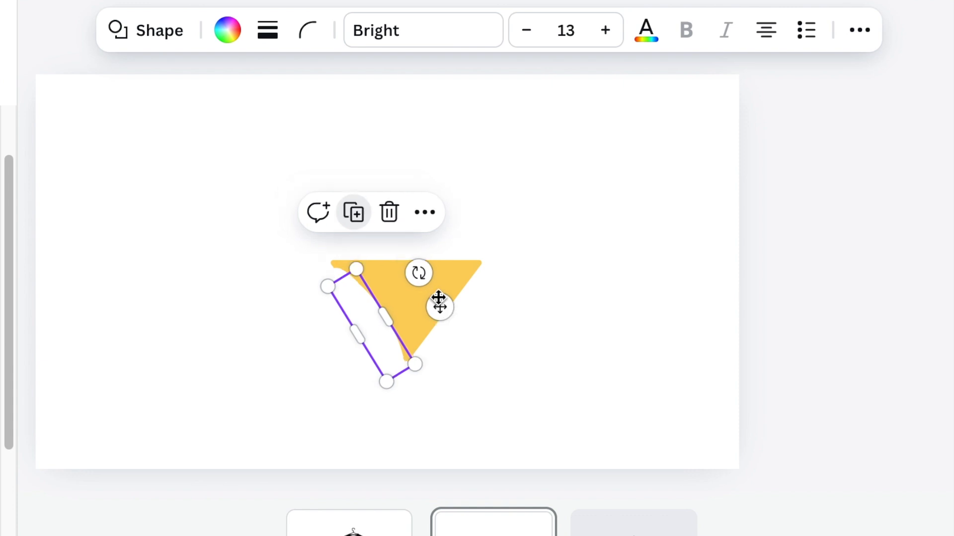
pyautogui.moveTo(466, 336); pyautogui.dragTo(535, 345)
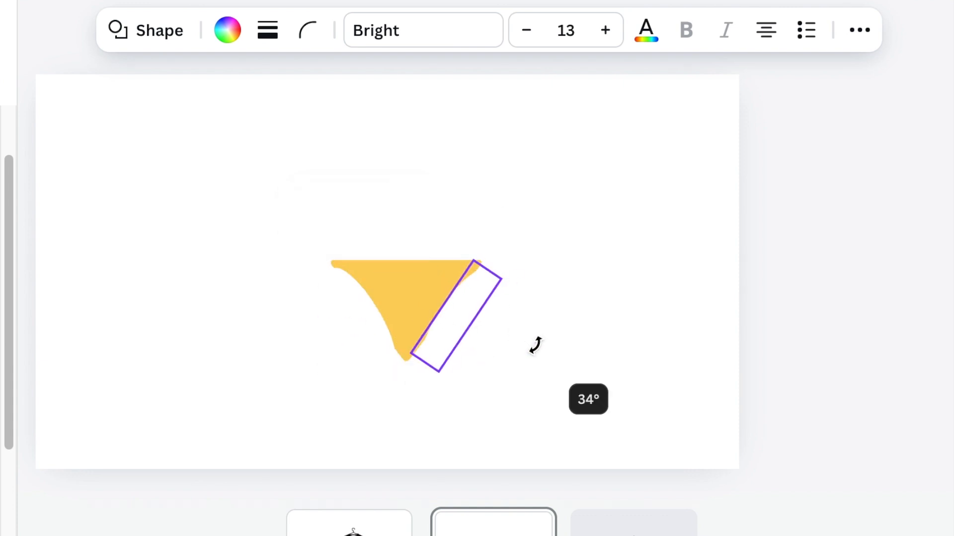
pyautogui.click(615, 389)
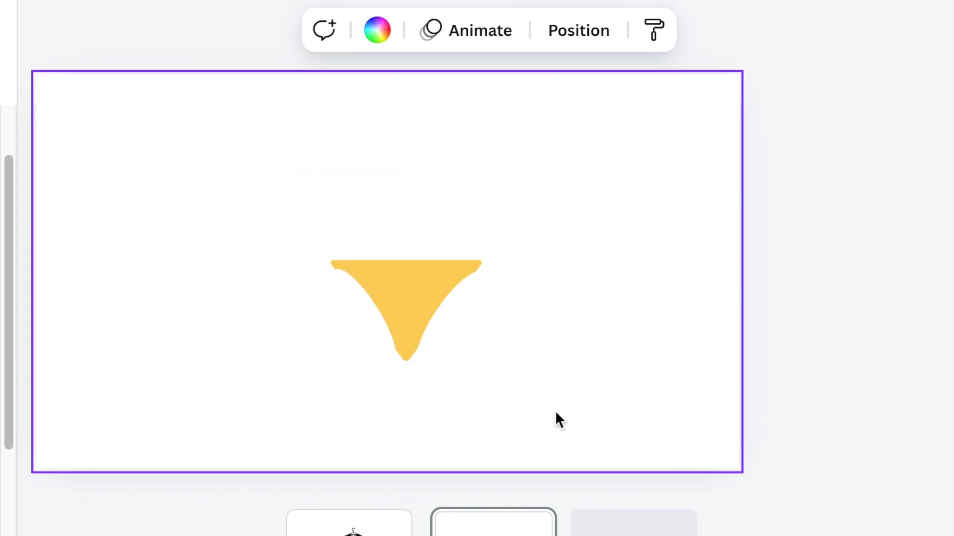
pyautogui.click(465, 302)
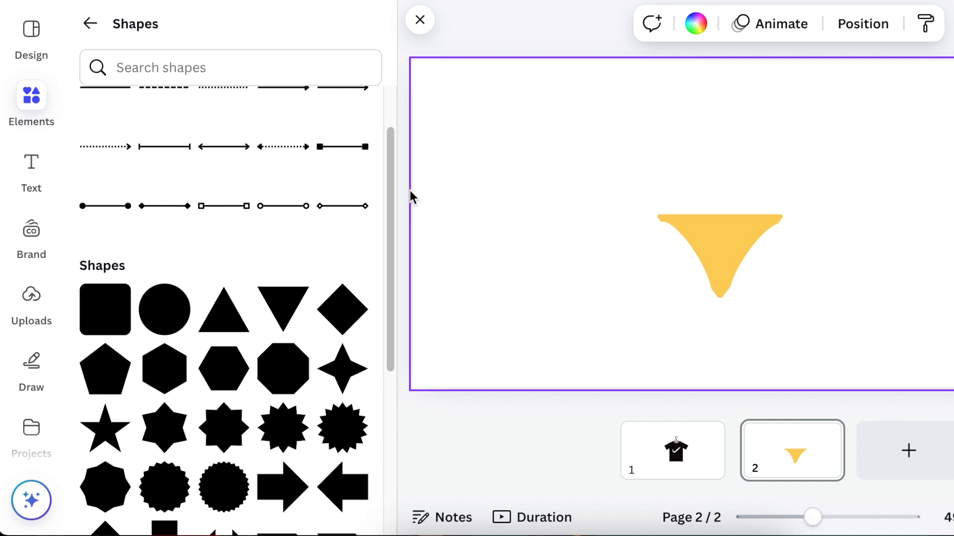
# - Insert a yellow trapezoid directly above the curved triangle and widen it to match the triangle's upper edge
pyautogui.moveTo(392, 156); pyautogui.dragTo(393, 378)
pyautogui.click(177, 483)
pyautogui.click(111, 510)
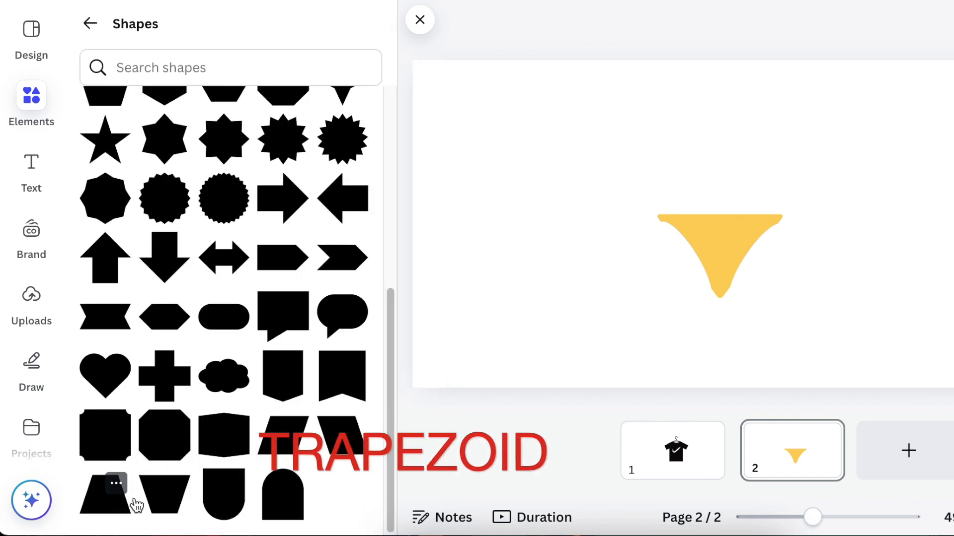
pyautogui.click(124, 507)
pyautogui.moveTo(721, 244); pyautogui.dragTo(736, 193)
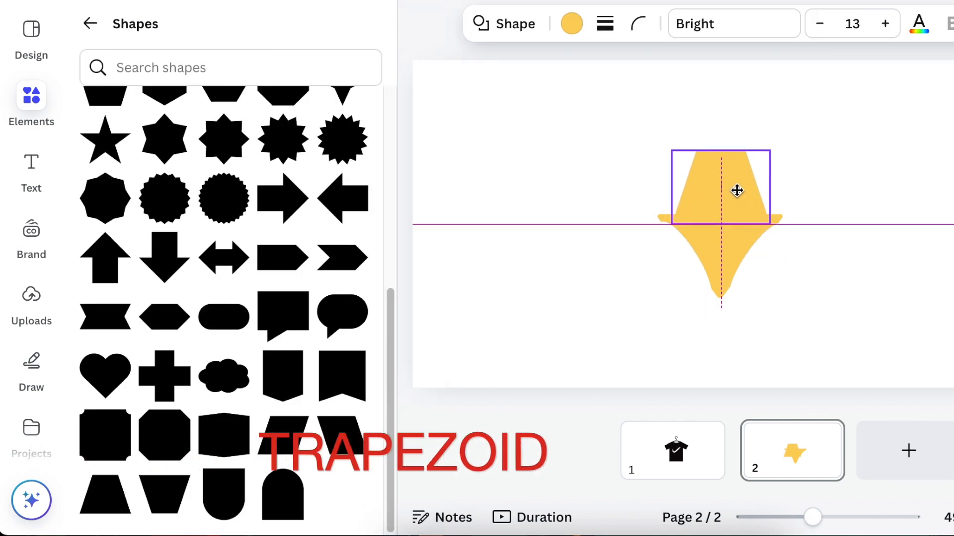
pyautogui.moveTo(673, 177); pyautogui.dragTo(661, 174)
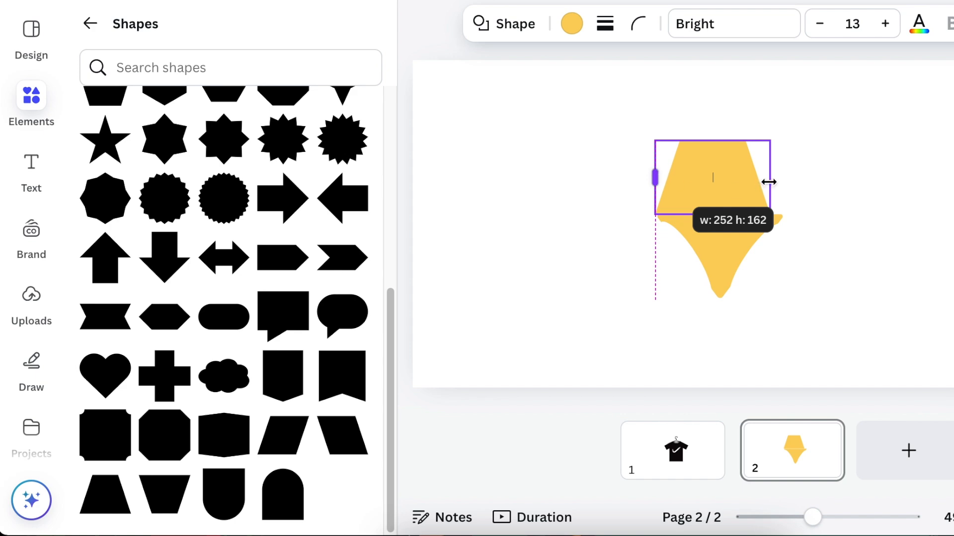
pyautogui.moveTo(783, 183); pyautogui.dragTo(799, 183)
pyautogui.click(879, 326)
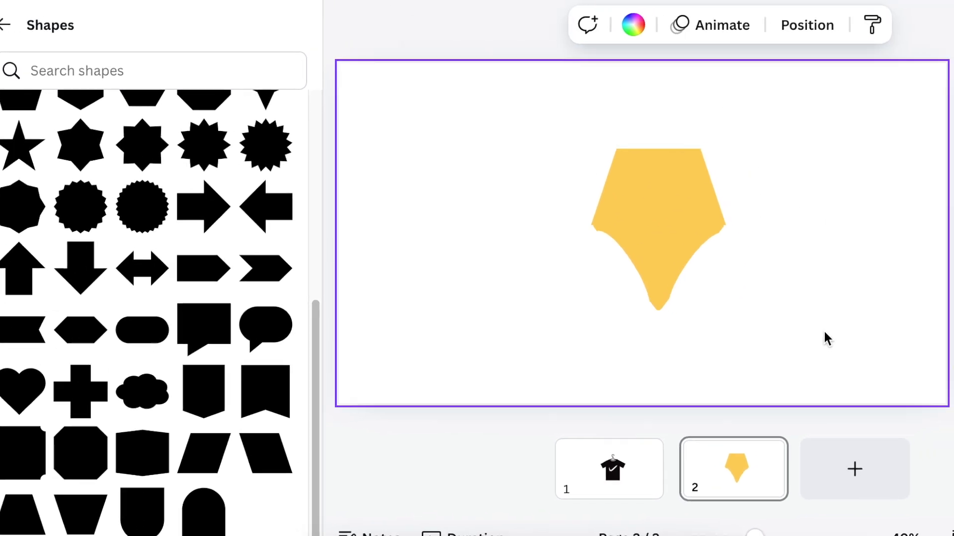
# - Set the trapezoid's corner rounding to 16
pyautogui.click(676, 178)
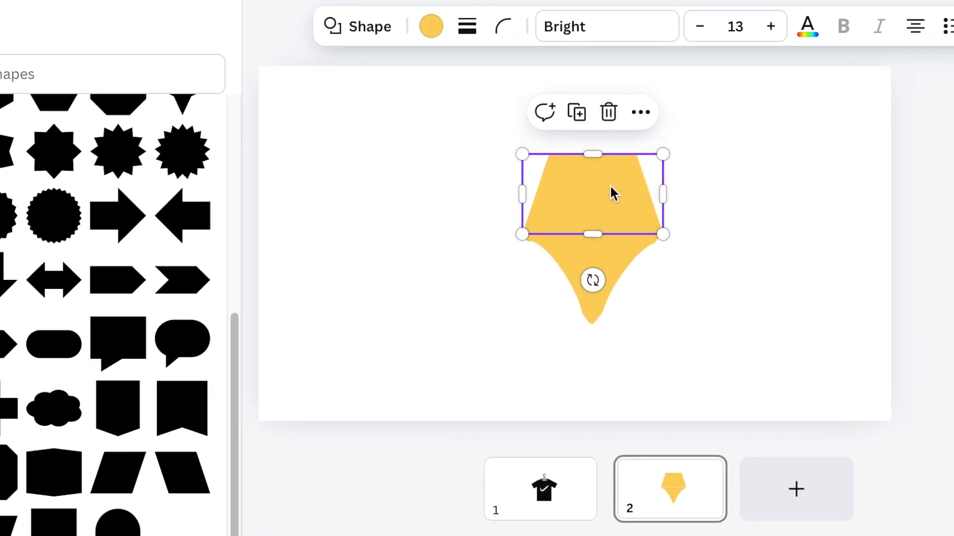
pyautogui.click(611, 322)
pyautogui.scroll(5, 611, 322)
pyautogui.hscroll(3, 611, 321)
pyautogui.click(504, 186)
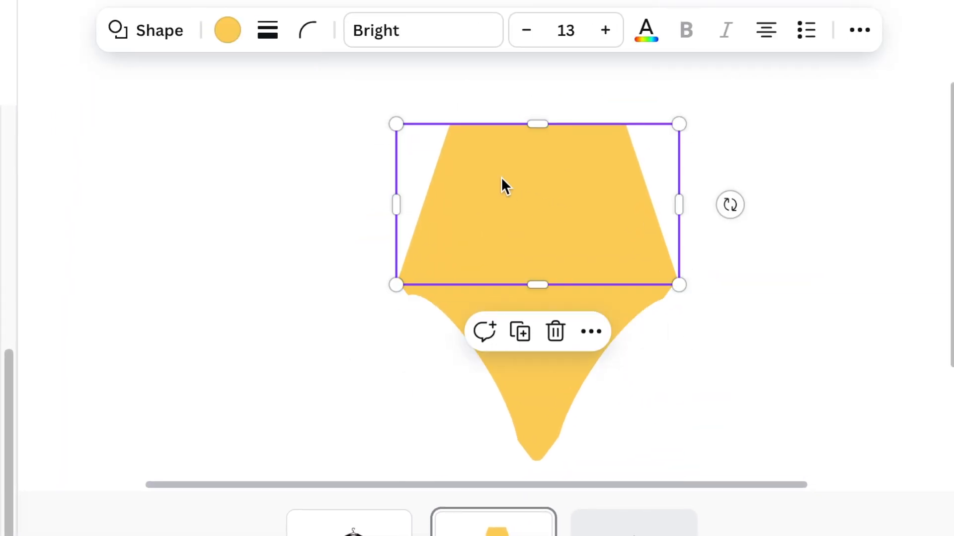
pyautogui.click(307, 30)
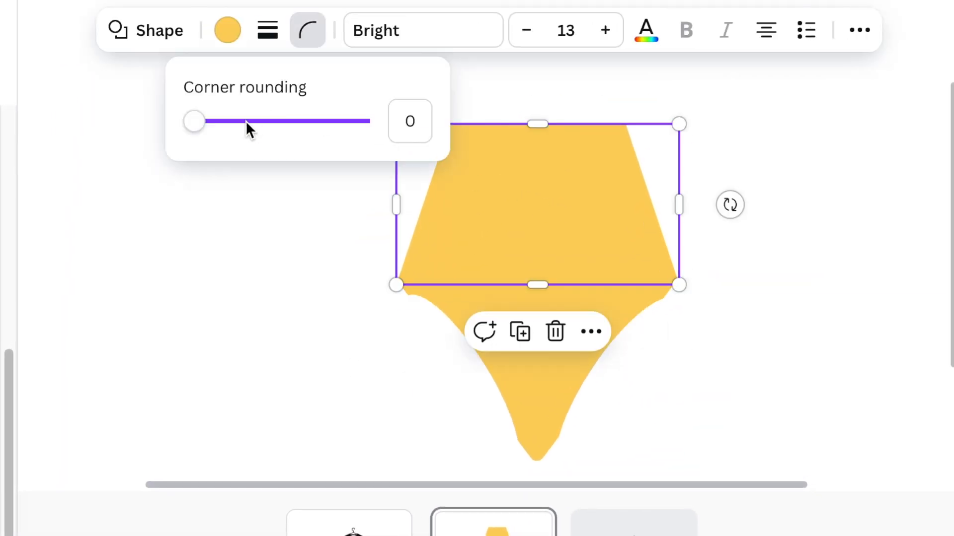
pyautogui.moveTo(207, 126); pyautogui.dragTo(217, 127)
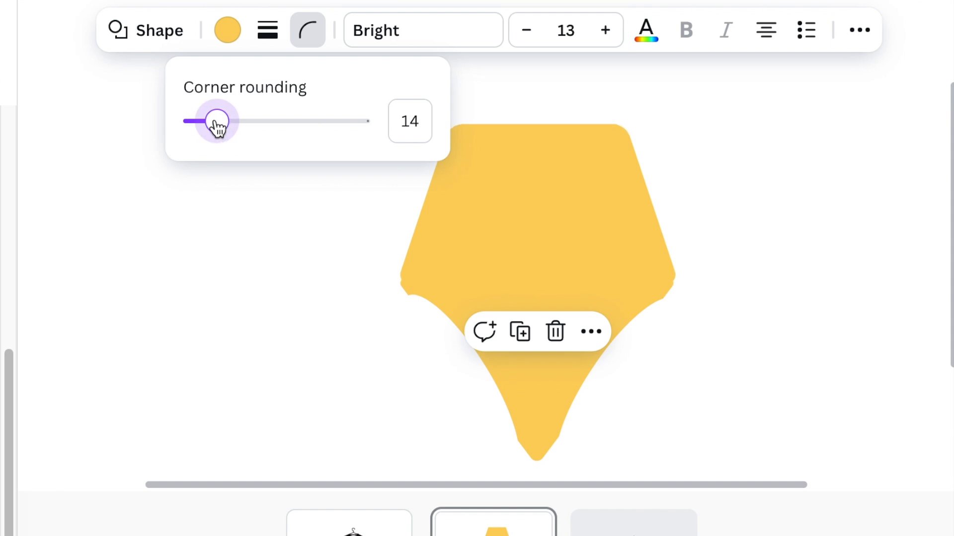
pyautogui.moveTo(220, 125); pyautogui.dragTo(221, 128)
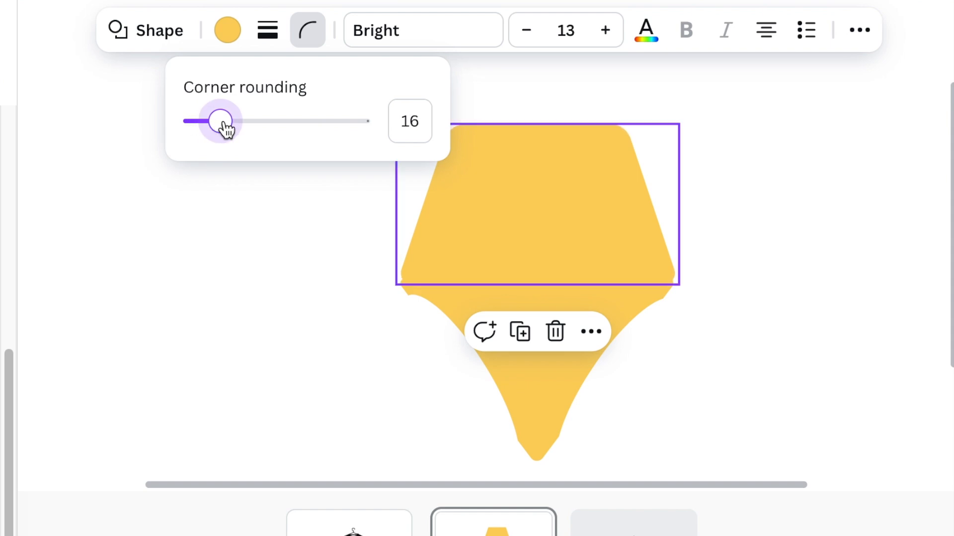
pyautogui.click(621, 226)
pyautogui.click(780, 318)
# - Nudge the trapezoid down until it overlaps the upper edge of the curved triangle
pyautogui.click(521, 191)
pyautogui.press('Down')
pyautogui.press('Down')
pyautogui.press('Down')
pyautogui.press('Down')
pyautogui.press('Down')
pyautogui.press('Down')
pyautogui.press('Down')
pyautogui.press('Down')
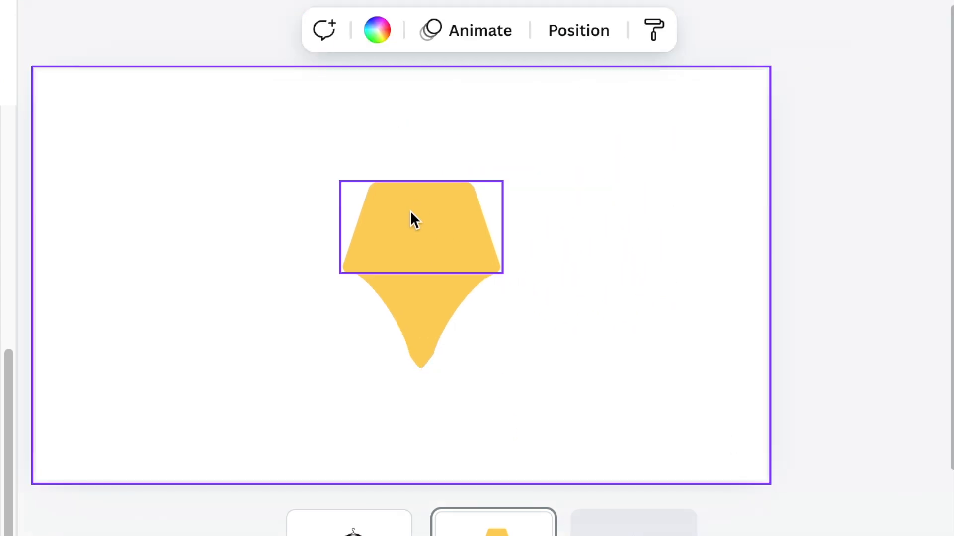
# - Duplicate the trapezoid, turn the copy upside down and stack it above the original to form a waist
pyautogui.click(410, 207)
pyautogui.click(403, 132)
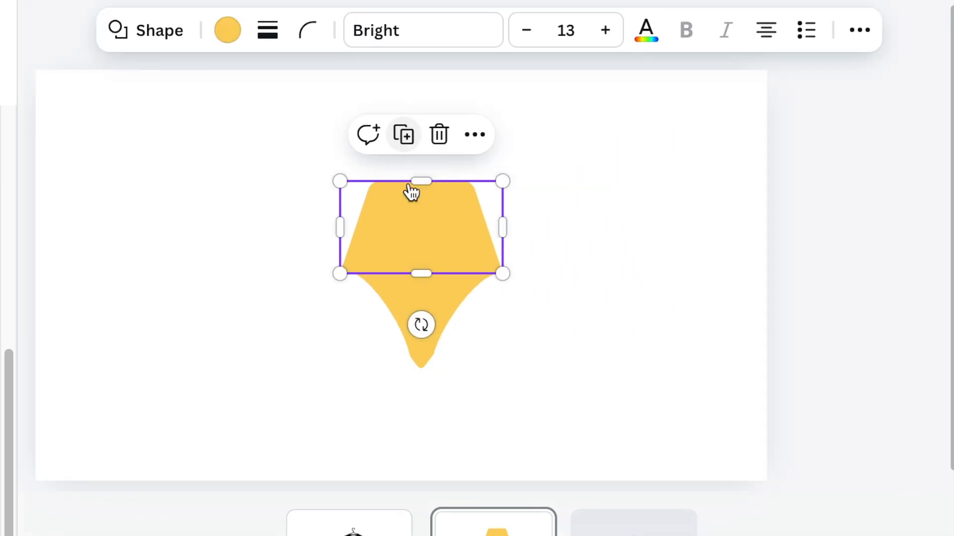
pyautogui.moveTo(429, 334); pyautogui.dragTo(434, 113)
pyautogui.moveTo(454, 253); pyautogui.dragTo(439, 159)
pyautogui.click(644, 344)
# - Group all the yellow and white shapes, scale the group down near the page's middle and ungroup it
pyautogui.moveTo(140, 123); pyautogui.dragTo(560, 390)
pyautogui.click(392, 87)
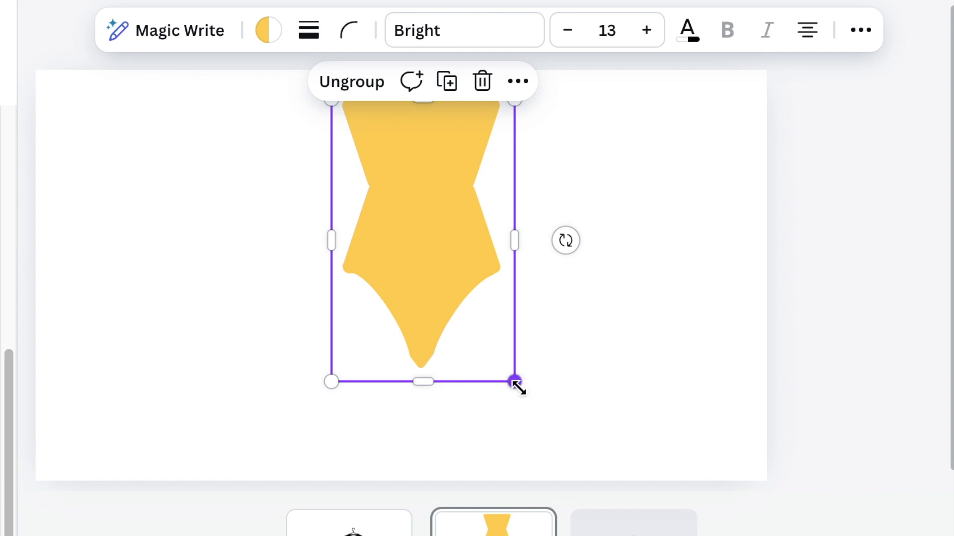
pyautogui.moveTo(479, 343); pyautogui.dragTo(330, 362)
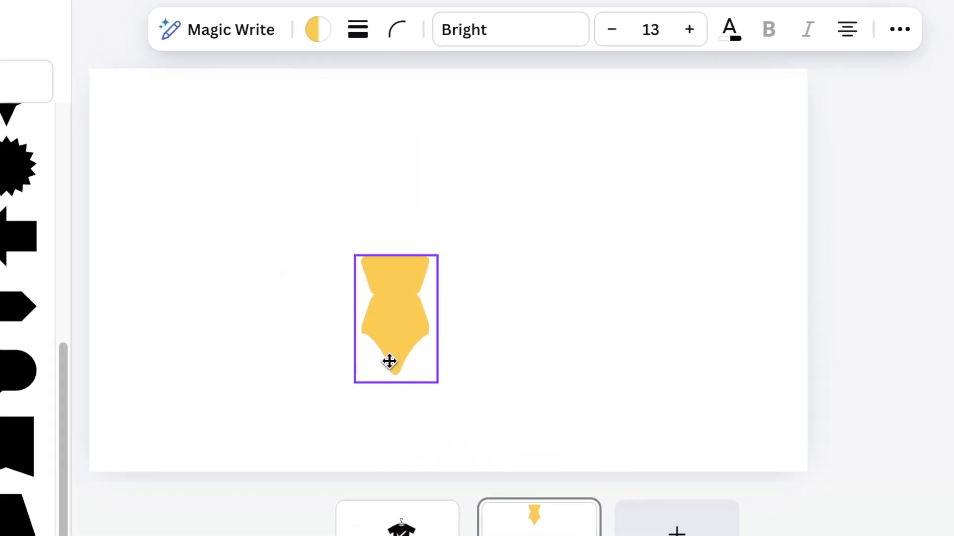
pyautogui.moveTo(492, 248); pyautogui.dragTo(526, 195)
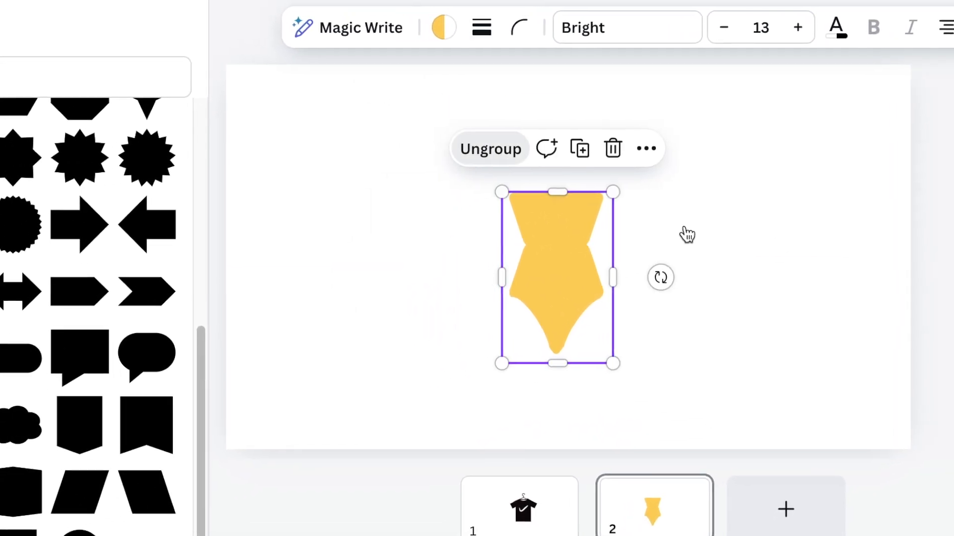
pyautogui.click(602, 241)
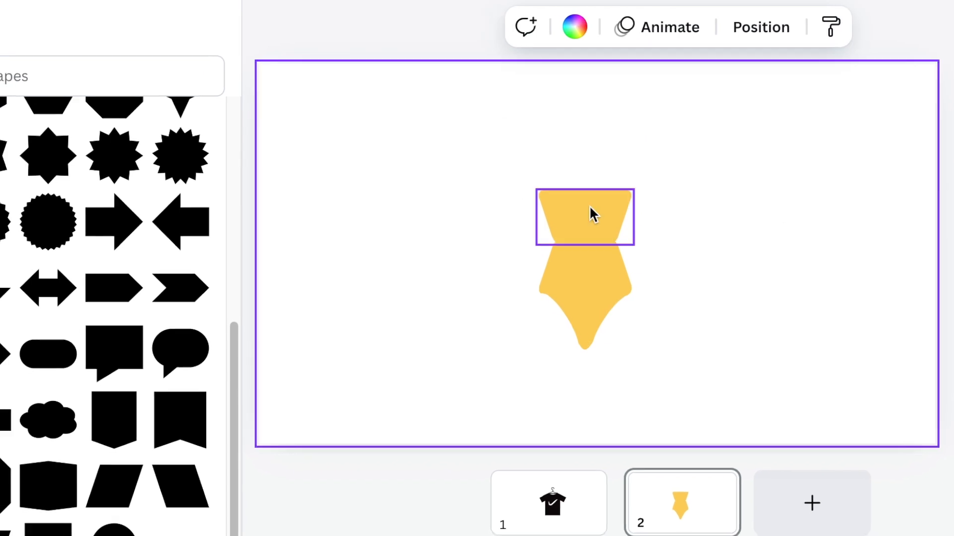
pyautogui.click(592, 214)
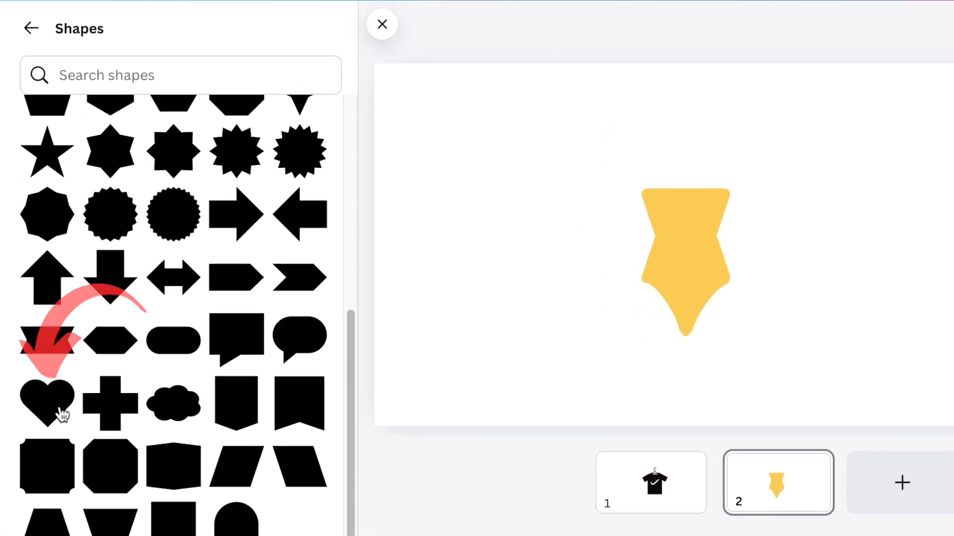
# - Add a heart shape, shrink it to about the swimsuit's width and place it over the upper yellow trapezoid
pyautogui.click(50, 413)
pyautogui.moveTo(753, 196); pyautogui.dragTo(720, 226)
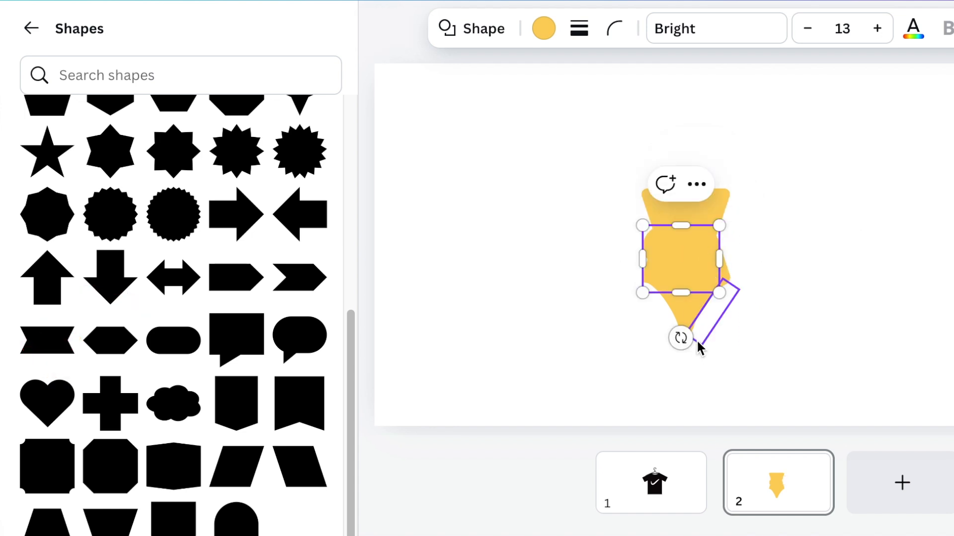
pyautogui.moveTo(690, 259); pyautogui.dragTo(695, 203)
pyautogui.moveTo(724, 164)
pyautogui.mouseDown()
pyautogui.moveTo(733, 155)
pyautogui.moveTo(705, 156)
pyautogui.moveTo(714, 150)
pyautogui.mouseUp()
pyautogui.click(746, 172)
# - Nudge the heart left and down until it lines up with the upper trapezoid and forms the bodice
pyautogui.click(703, 186)
pyautogui.press('Left')
pyautogui.press('Left')
pyautogui.press('Left')
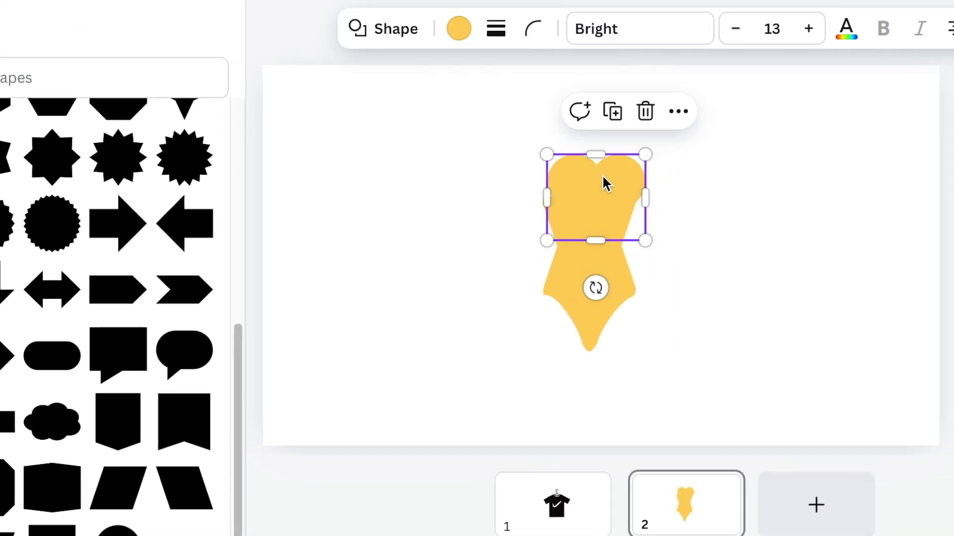
pyautogui.press('Left')
pyautogui.press('Left')
pyautogui.press('Left')
pyautogui.press('Left')
pyautogui.press('Left')
pyautogui.press('Left')
pyautogui.press('Left')
pyautogui.press('Down')
pyautogui.press('Down')
pyautogui.press('Down')
pyautogui.press('Down')
pyautogui.press('Down')
pyautogui.press('Down')
pyautogui.press('Down')
pyautogui.press('Down')
pyautogui.press('Down')
pyautogui.press('Down')
pyautogui.press('Down')
pyautogui.press('Down')
pyautogui.press('Down')
pyautogui.press('Down')
pyautogui.press('Down')
pyautogui.press('Down')
pyautogui.press('Down')
pyautogui.press('Down')
pyautogui.press('Down')
pyautogui.press('Down')
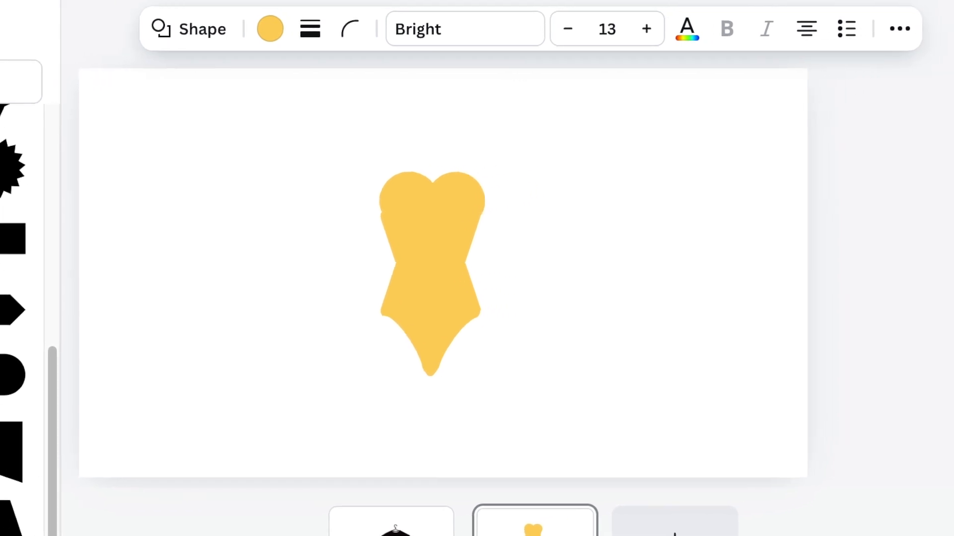
pyautogui.press('Left')
pyautogui.press('Left')
pyautogui.press('Left')
pyautogui.click(151, 303)
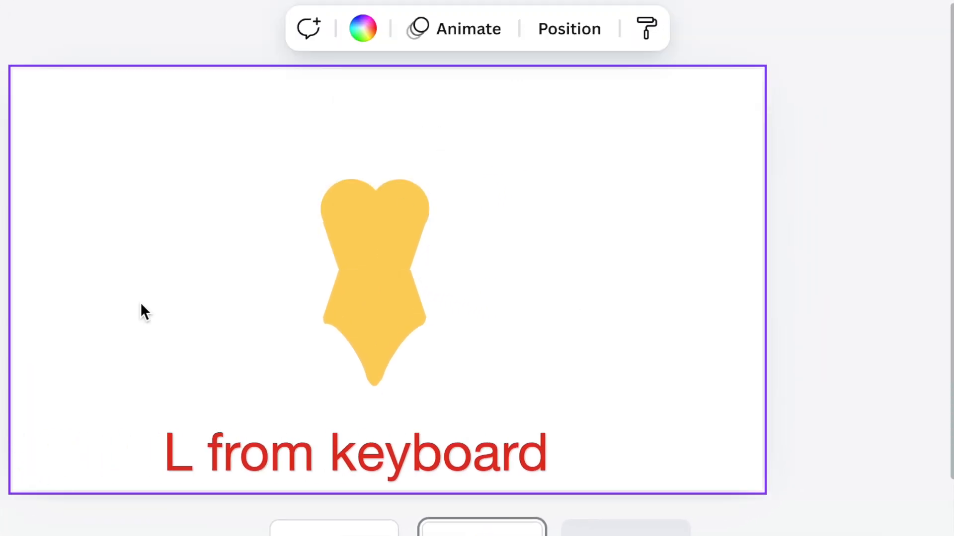
# - Add a straight line, move it to the empty area left of the swimsuit and shorten it to under half its length
pyautogui.press('l')
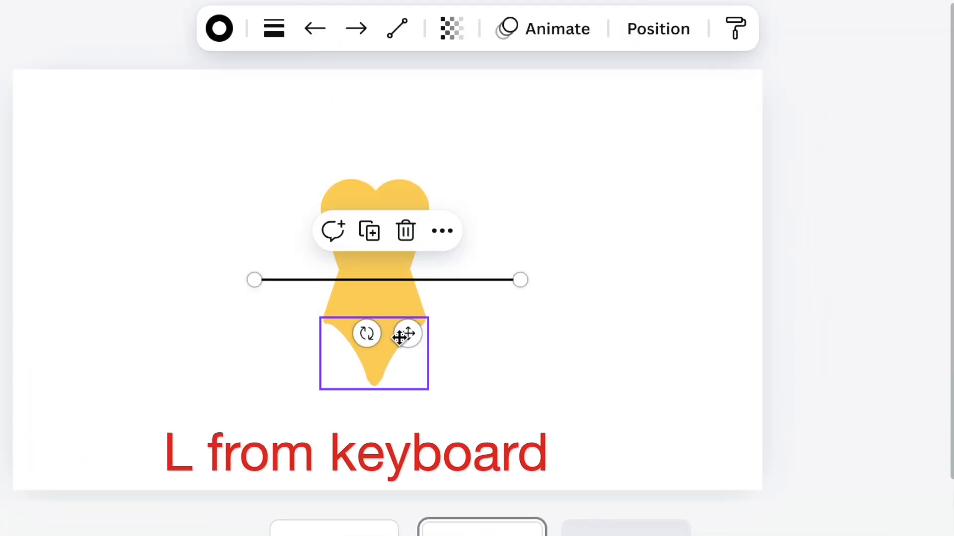
pyautogui.moveTo(406, 333); pyautogui.dragTo(201, 328)
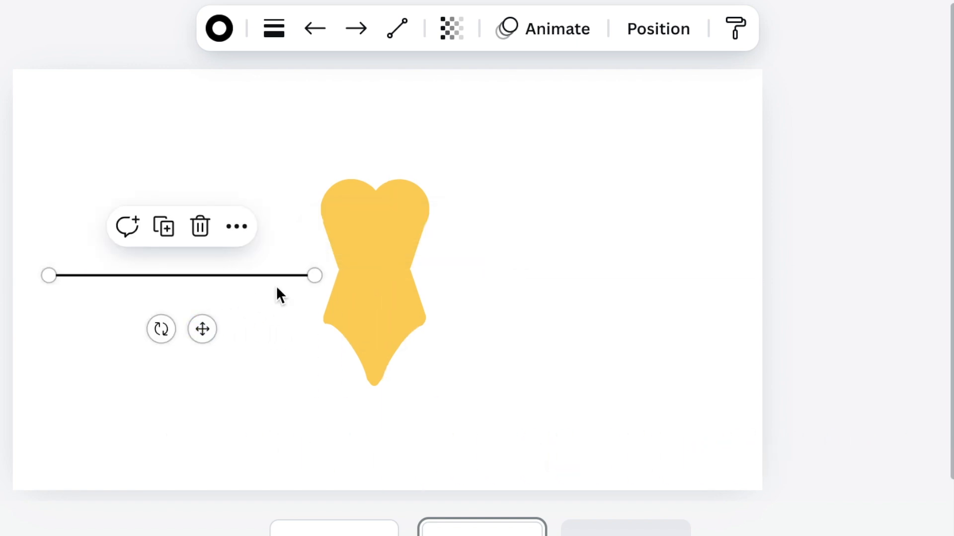
pyautogui.moveTo(313, 275); pyautogui.dragTo(167, 274)
# - Increase the short line's weight to about 25
pyautogui.click(270, 49)
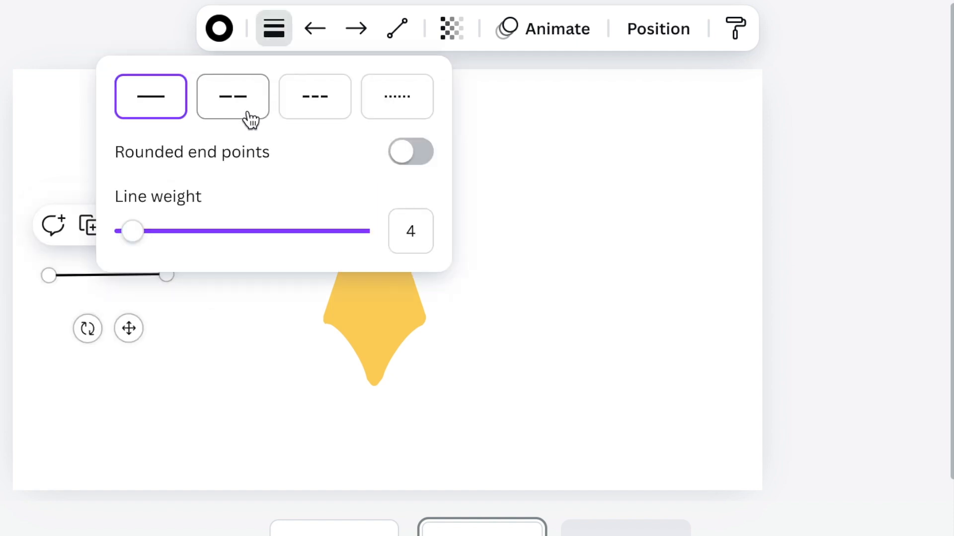
pyautogui.moveTo(150, 238); pyautogui.dragTo(170, 237)
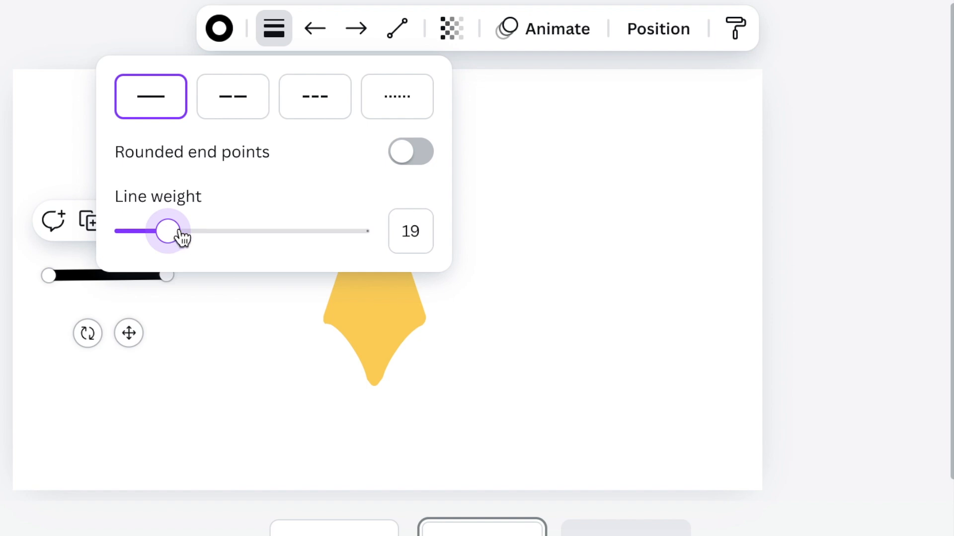
pyautogui.moveTo(182, 237); pyautogui.dragTo(184, 237)
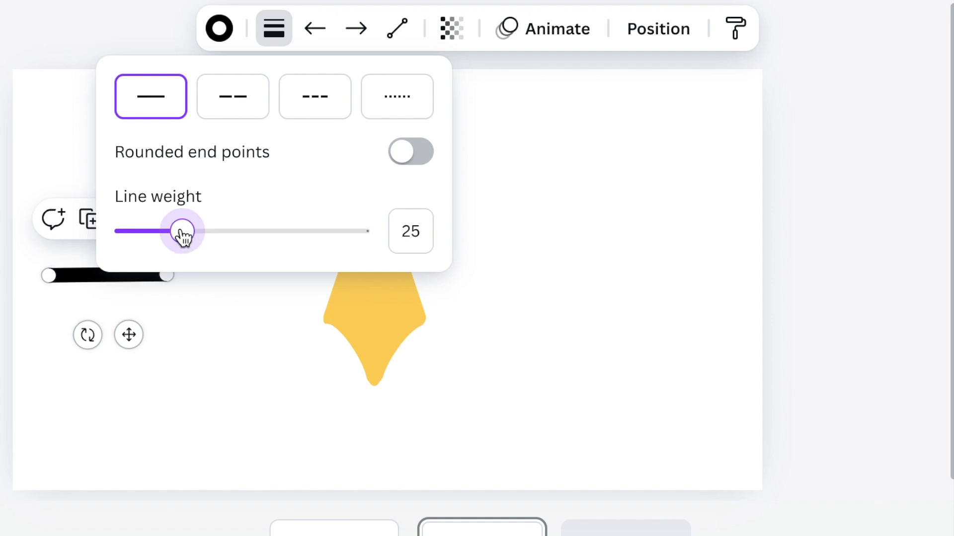
# - Make the line curved and bend it into a small narrow arch with its two ends close together
pyautogui.click(395, 32)
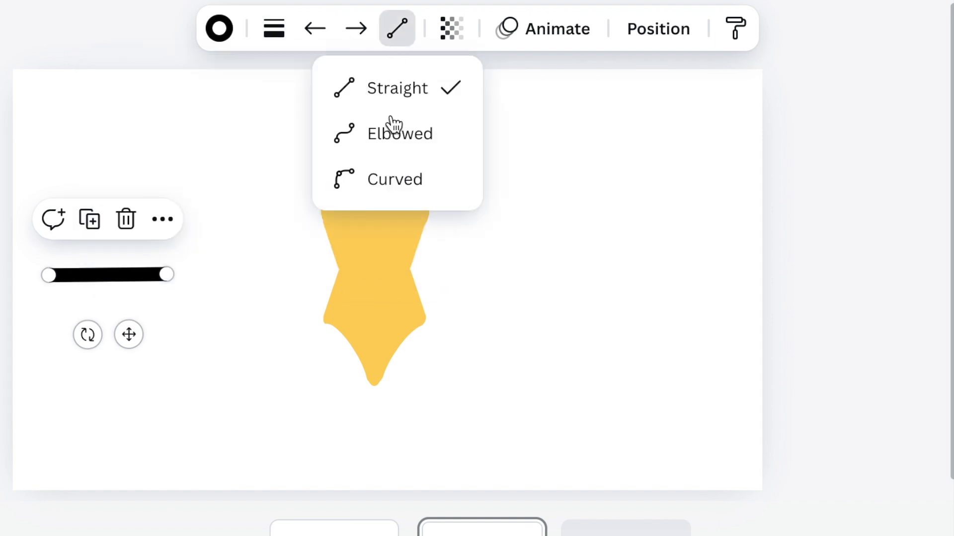
pyautogui.click(393, 179)
pyautogui.moveTo(109, 260); pyautogui.dragTo(117, 170)
pyautogui.moveTo(56, 276); pyautogui.dragTo(140, 272)
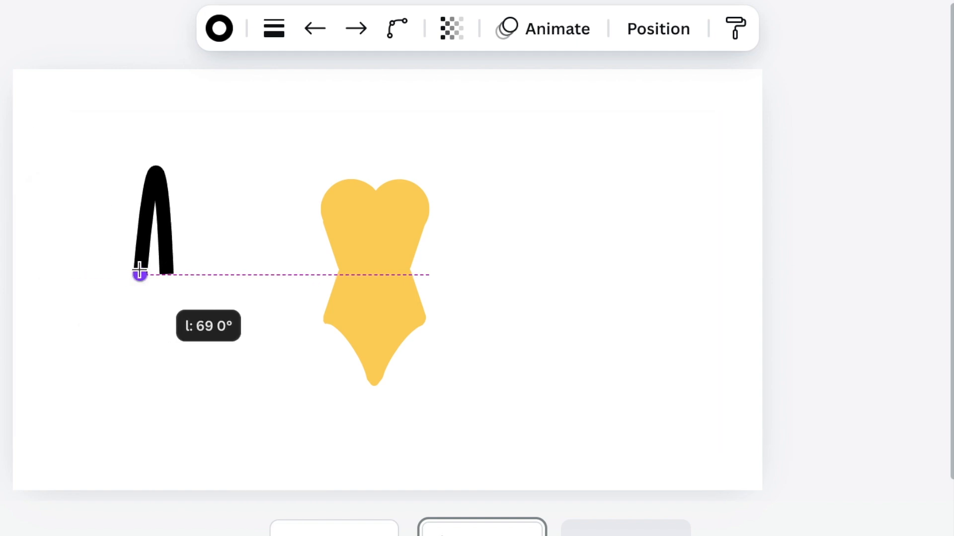
pyautogui.moveTo(155, 171); pyautogui.dragTo(153, 228)
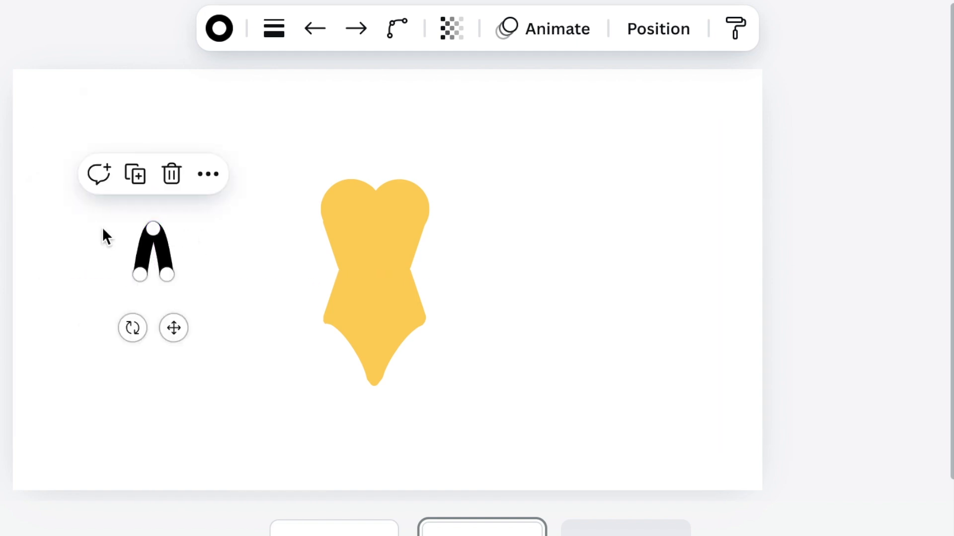
# - Colour the arch the swimsuit's yellow, duplicate it and place the copy on the right cup as a strap
pyautogui.click(141, 177)
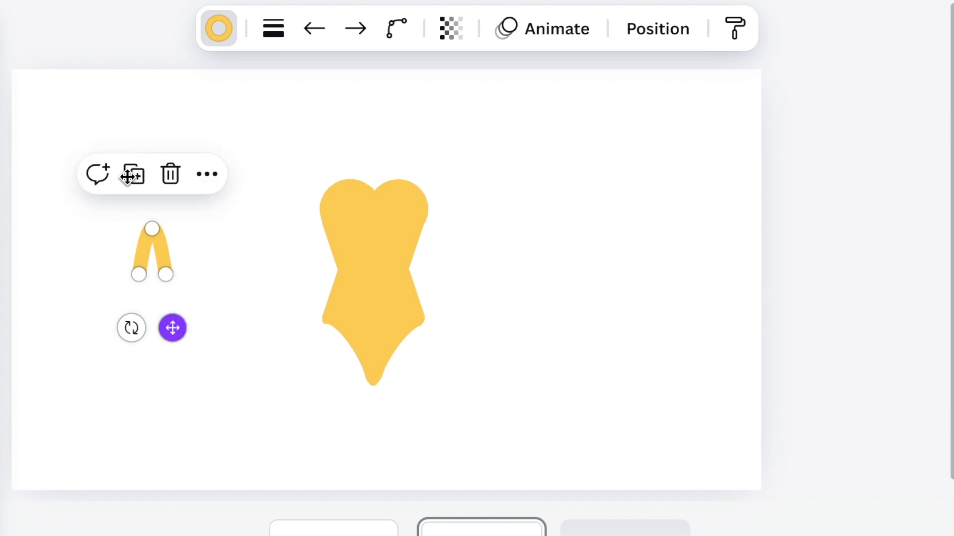
pyautogui.hotkey('ctrl', 'd')
pyautogui.moveTo(166, 265); pyautogui.dragTo(410, 179)
pyautogui.click(524, 257)
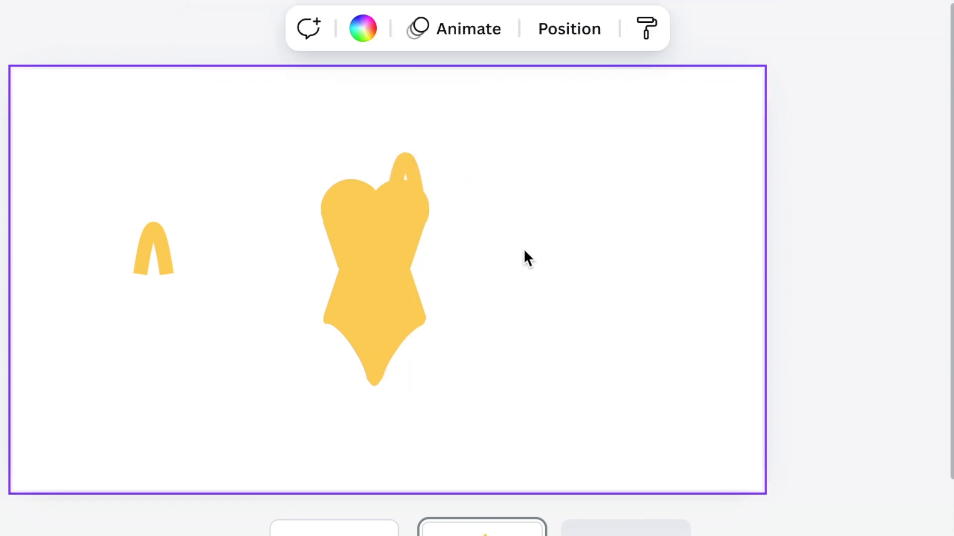
# - Reduce the right strap's line weight to 11
pyautogui.click(401, 163)
pyautogui.click(273, 37)
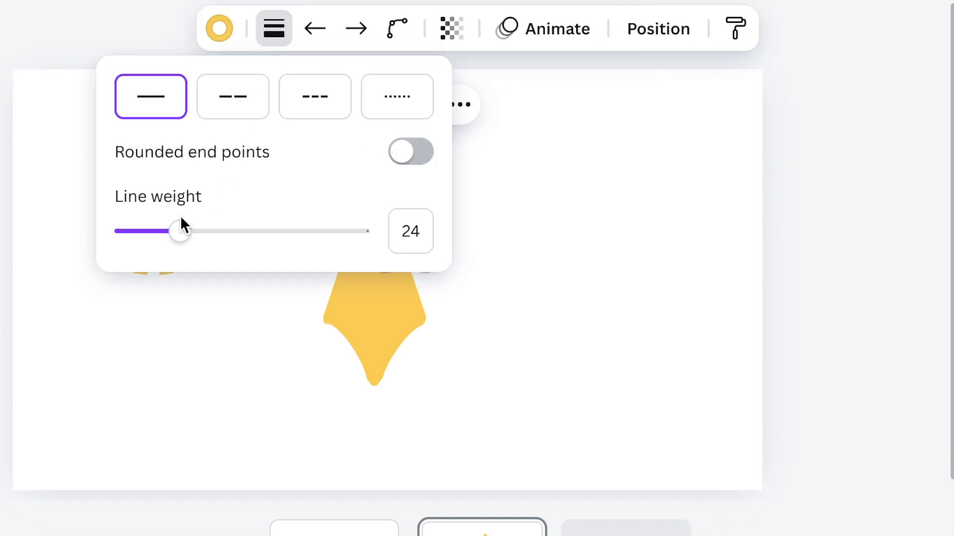
pyautogui.moveTo(167, 238)
pyautogui.mouseDown()
pyautogui.moveTo(132, 240)
pyautogui.moveTo(152, 240)
pyautogui.mouseUp()
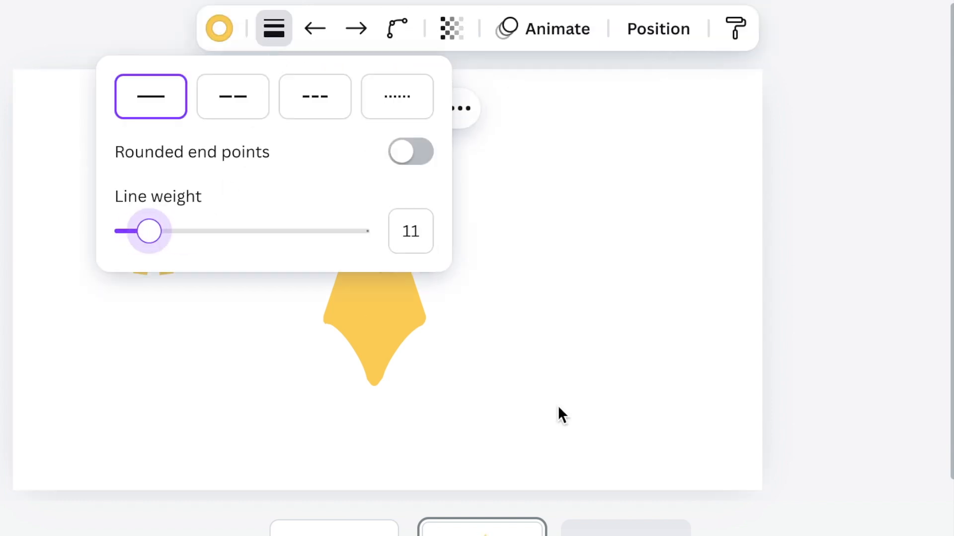
pyautogui.click(557, 410)
# - Duplicate the right strap, place the copy on the left cup and nudge it down level with the other strap
pyautogui.click(401, 163)
pyautogui.click(386, 109)
pyautogui.moveTo(434, 267); pyautogui.dragTo(361, 259)
pyautogui.click(558, 365)
pyautogui.click(346, 161)
pyautogui.press('Down')
pyautogui.press('Down')
pyautogui.press('Down')
# - Delete the leftover yellow arch beside the swimsuit and close the shapes list
pyautogui.click(153, 235)
pyautogui.press('Delete')
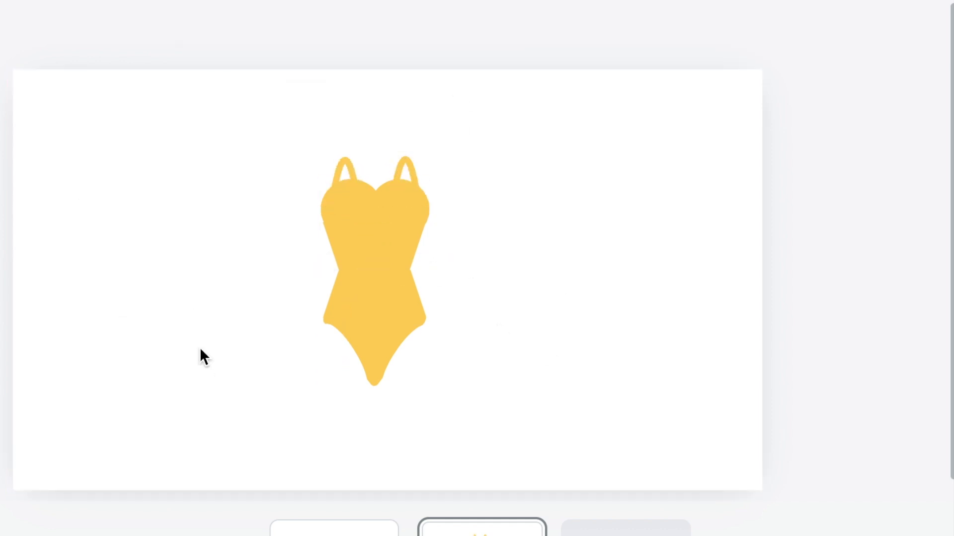
pyautogui.click(200, 350)
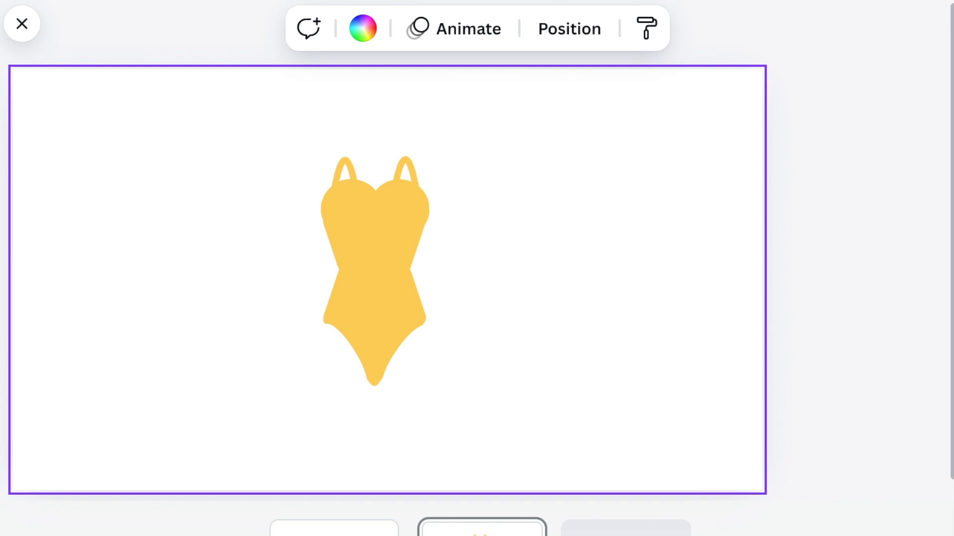
pyautogui.click(22, 24)
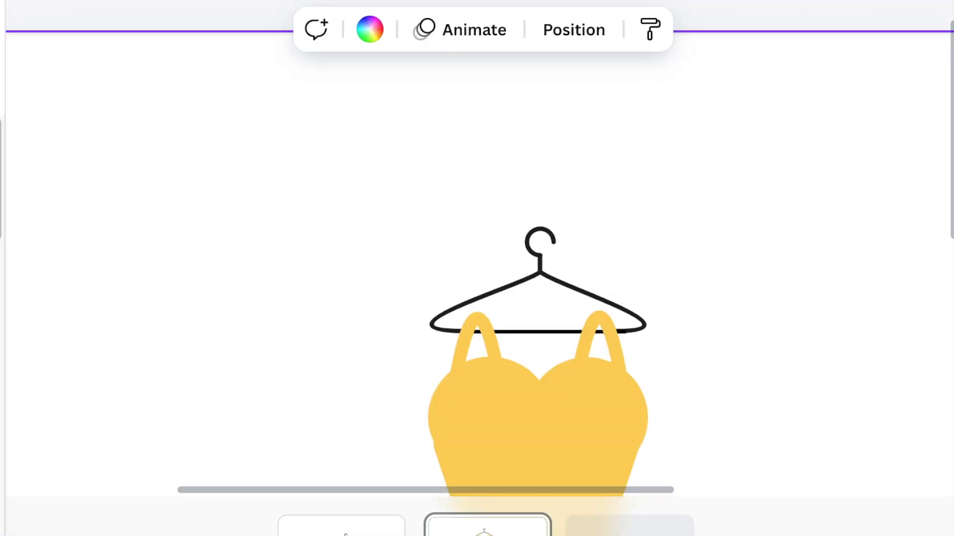
# - Add a black straight line, move it clear of the hanger and shorten it to roughly a strap's width
pyautogui.scroll(8, 497, 313)
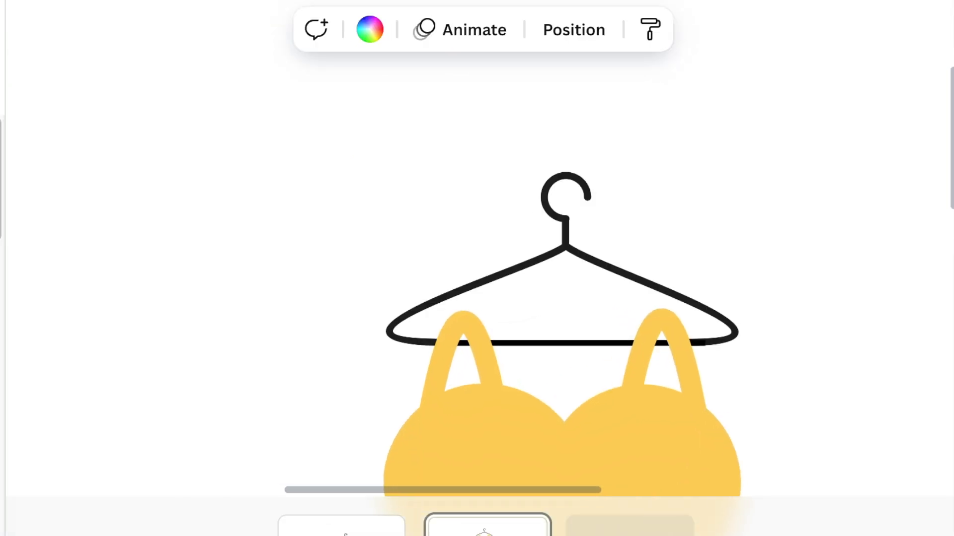
pyautogui.scroll(3, 499, 311)
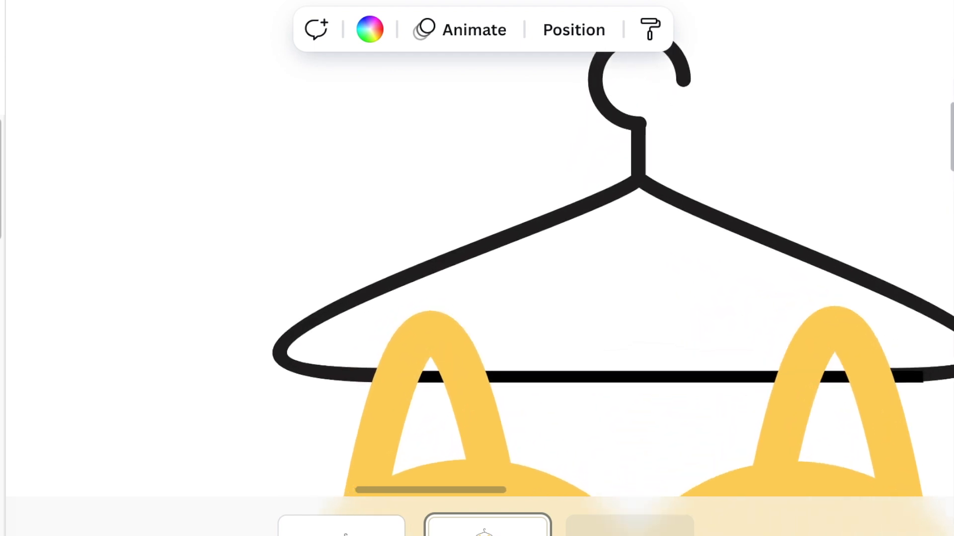
pyautogui.press('l')
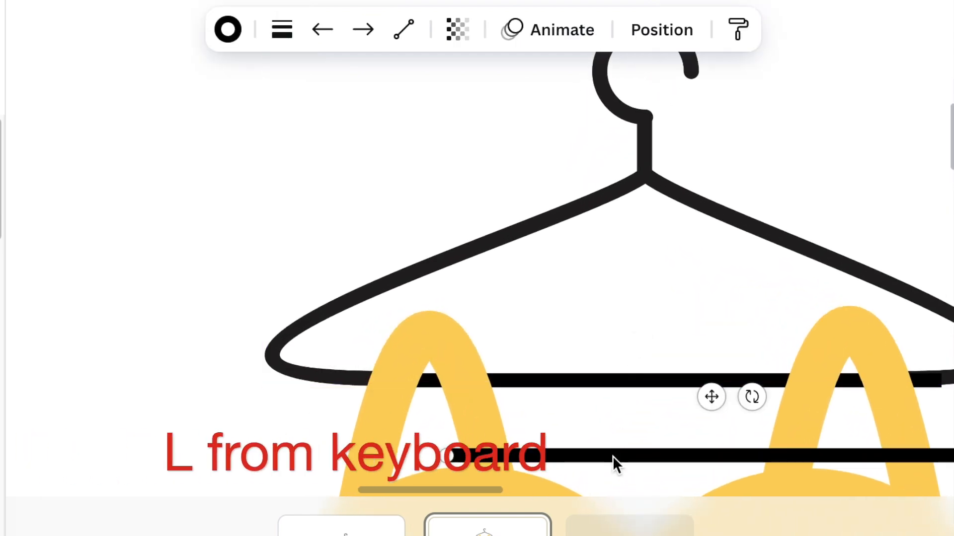
pyautogui.moveTo(613, 456); pyautogui.dragTo(187, 169)
pyautogui.moveTo(589, 169); pyautogui.dragTo(85, 166)
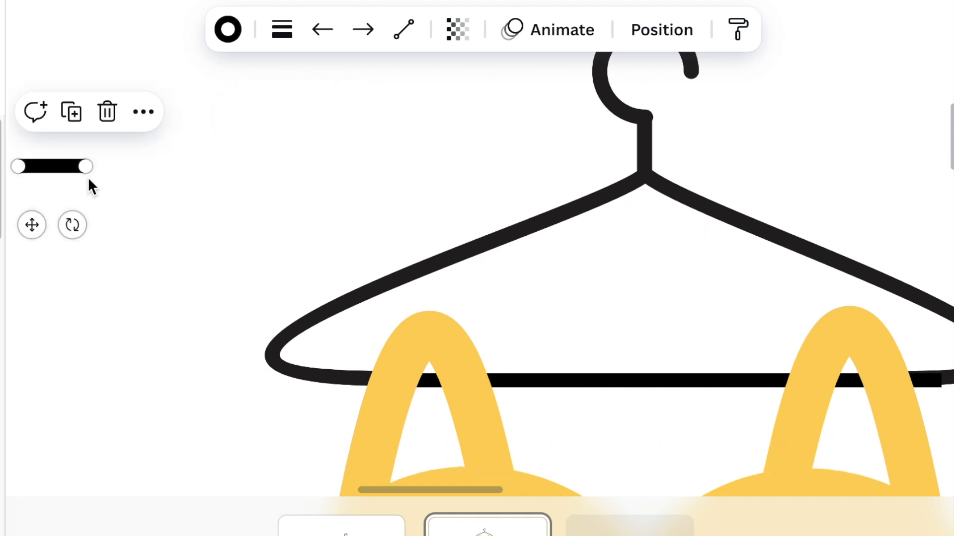
# - Duplicate the short black line and align one piece with the hanger bar across the left strap's inner side
pyautogui.moveTo(53, 167); pyautogui.dragTo(187, 184)
pyautogui.moveTo(167, 241); pyautogui.dragTo(473, 438)
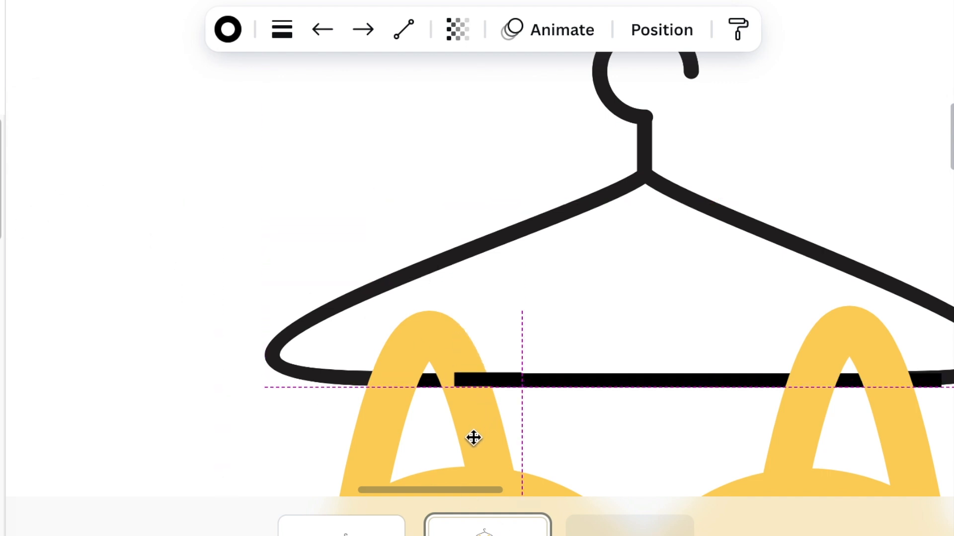
pyautogui.moveTo(640, 495); pyautogui.dragTo(639, 494)
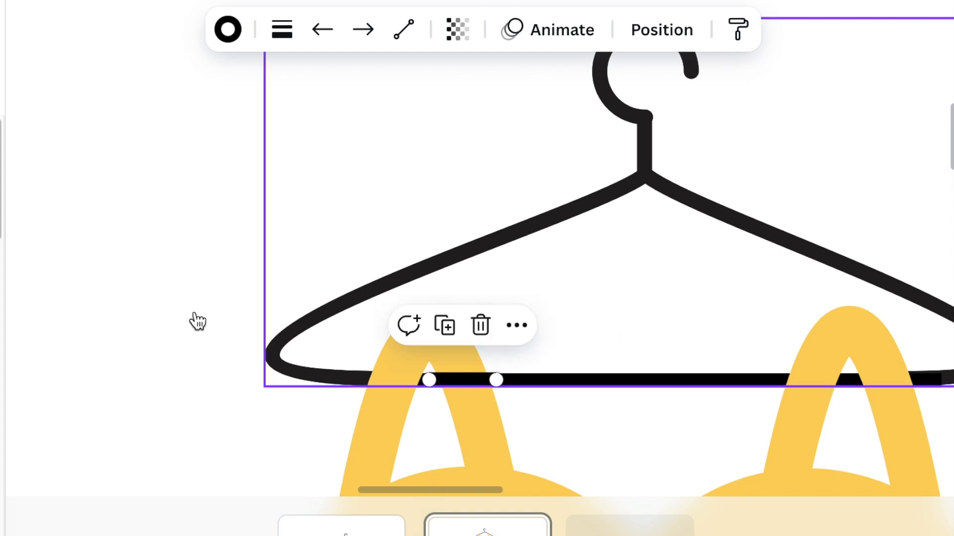
pyautogui.click(106, 341)
pyautogui.click(485, 381)
pyautogui.press('Down')
pyautogui.press('Up')
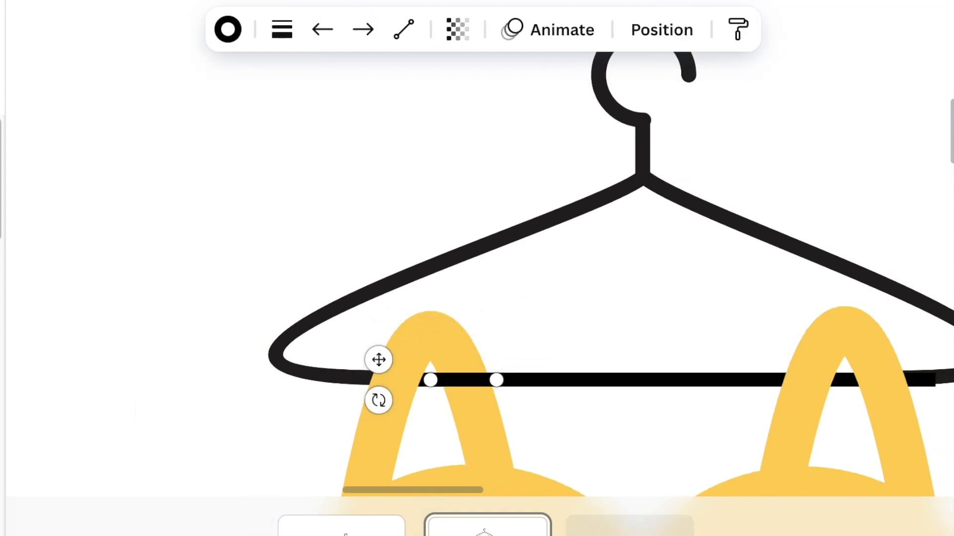
# - Move the spare short black line onto the hanger bar so it crosses the right strap's inner side
pyautogui.scroll(-5, 506, 318)
pyautogui.click(248, 326)
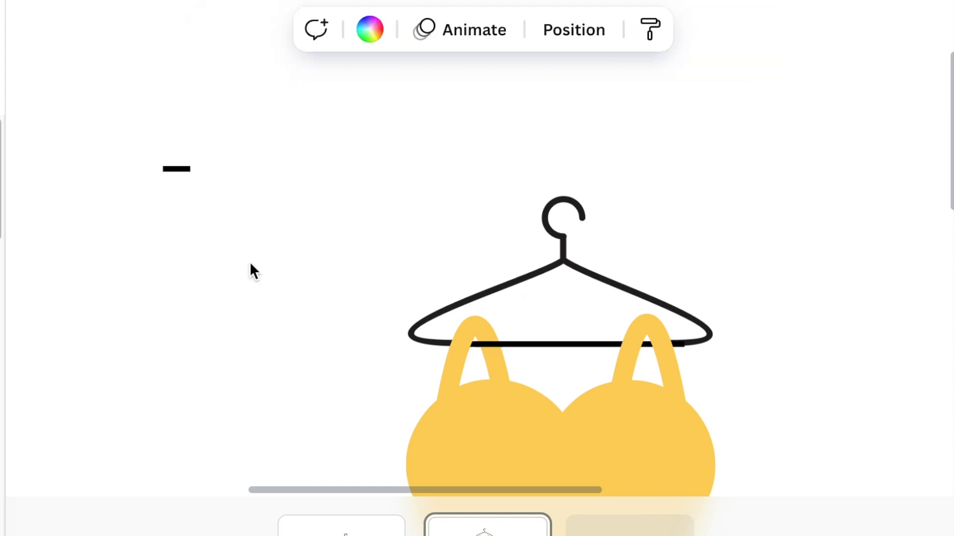
pyautogui.click(178, 171)
pyautogui.moveTo(157, 223); pyautogui.dragTo(615, 394)
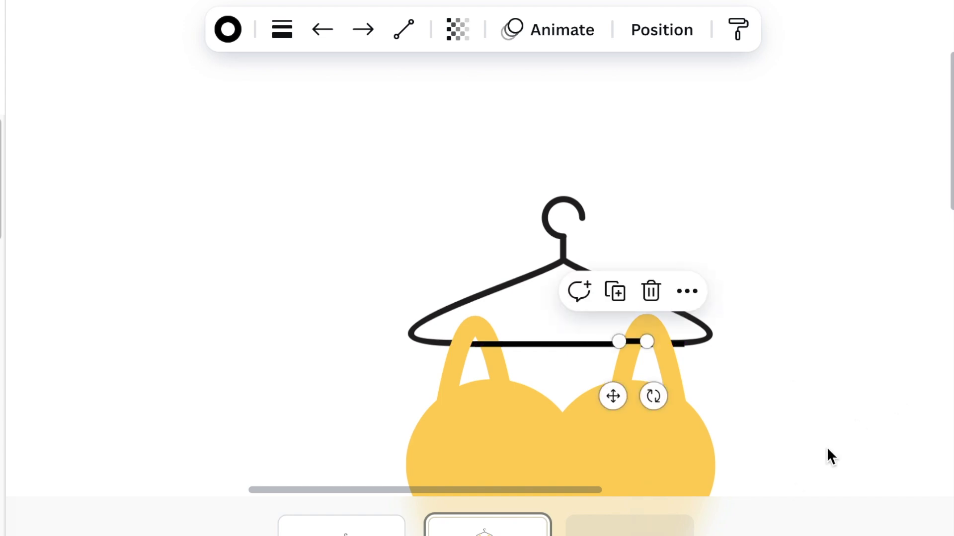
pyautogui.click(775, 368)
pyautogui.scroll(3, 695, 348)
pyautogui.moveTo(681, 352); pyautogui.dragTo(681, 356)
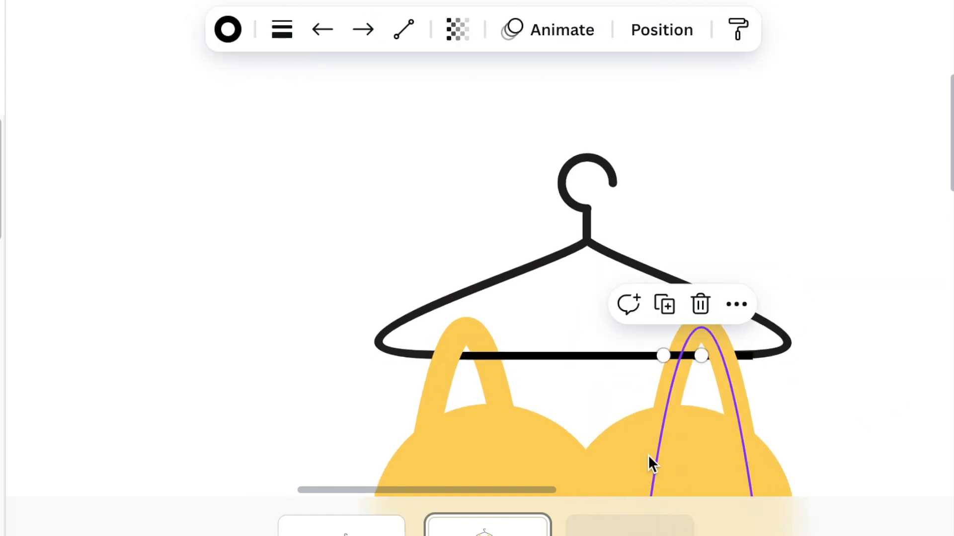
pyautogui.scroll(-6, 742, 347)
pyautogui.click(743, 347)
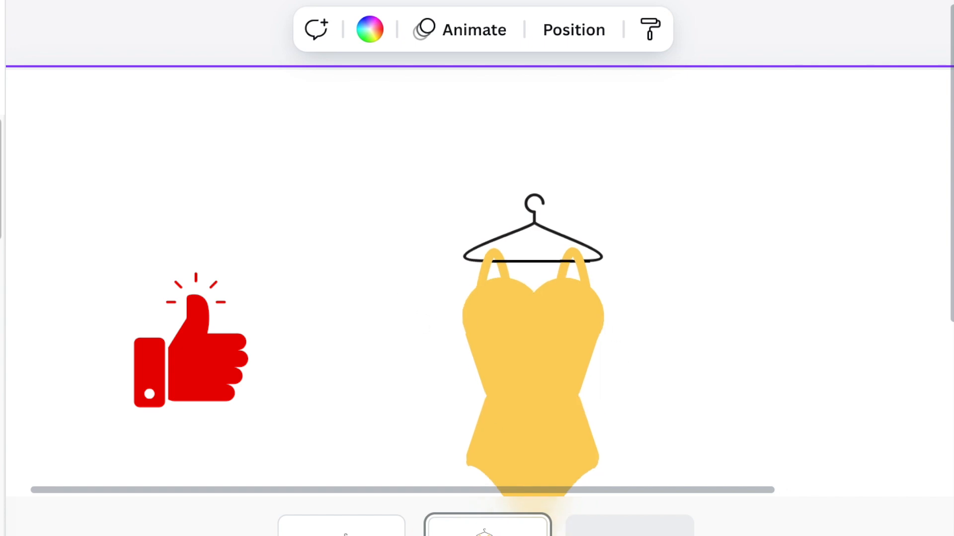
# - Select the hanger and all swimsuit pieces and group them
pyautogui.scroll(-4, 343, 419)
pyautogui.moveTo(209, 142); pyautogui.dragTo(574, 456)
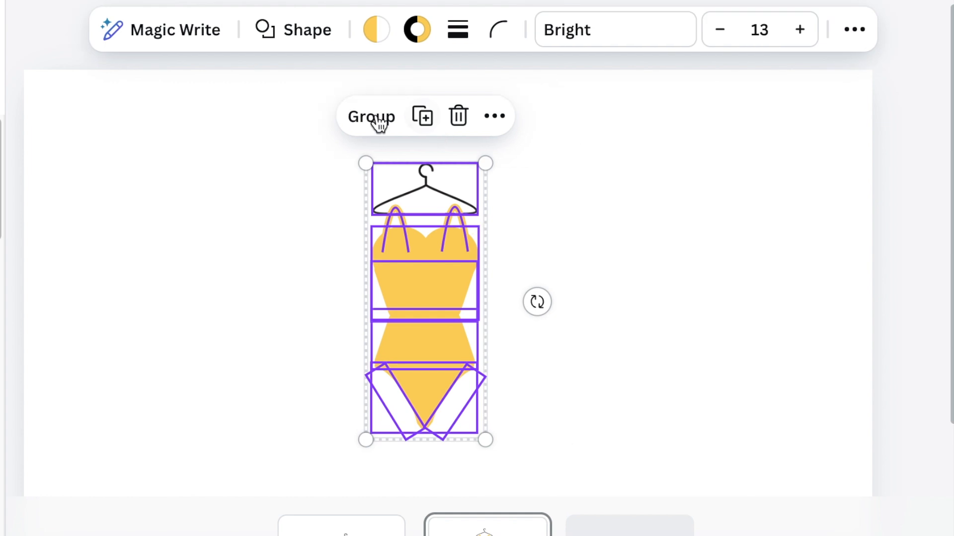
pyautogui.click(377, 122)
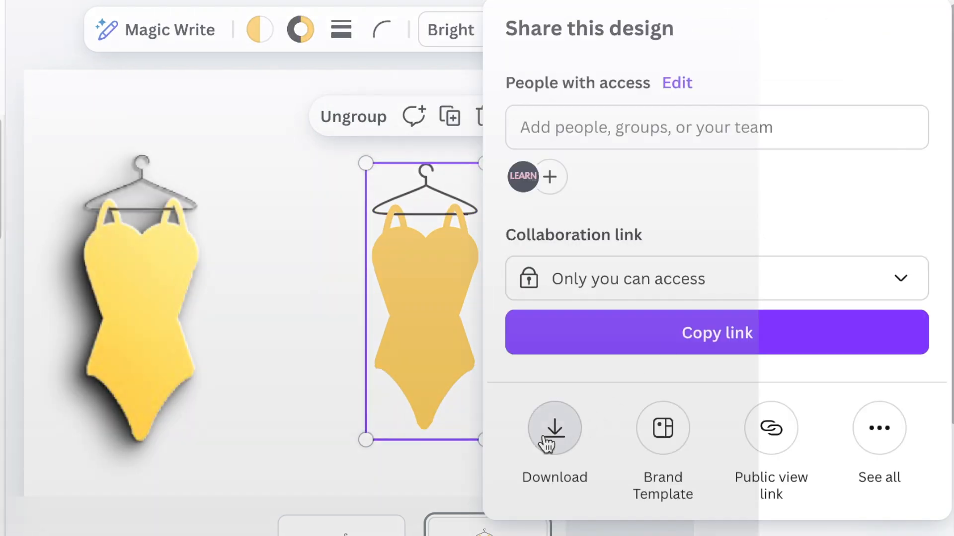
# - Download page 2 as a PNG with a transparent background
pyautogui.click(546, 442)
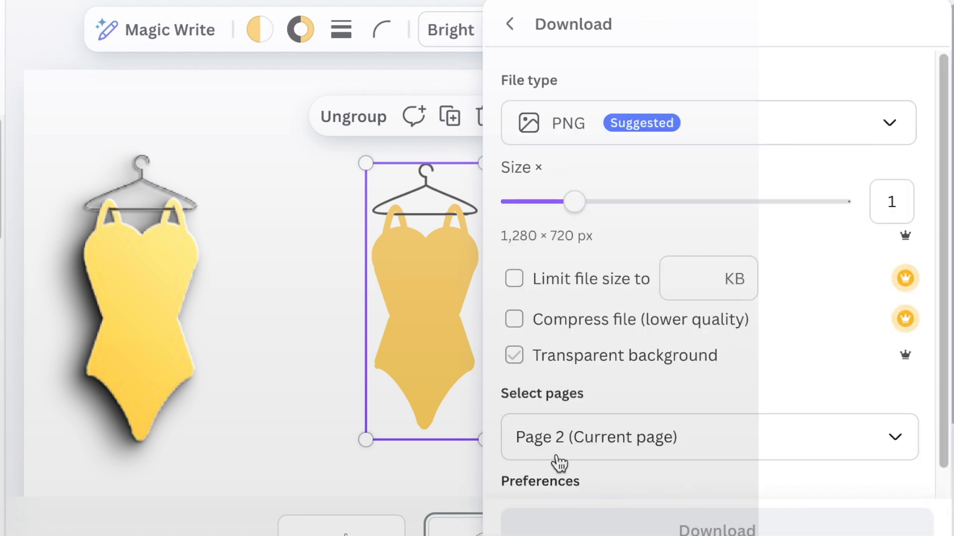
pyautogui.click(716, 527)
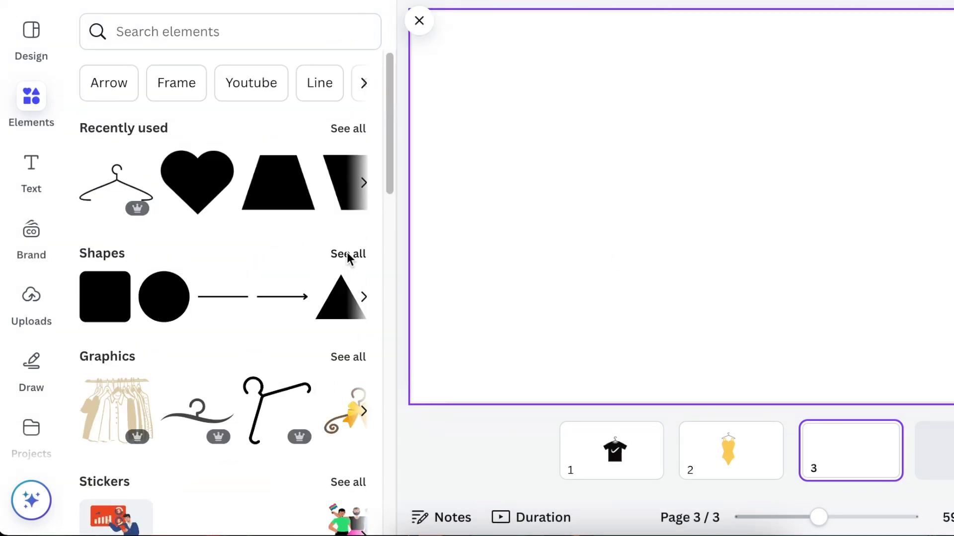
# - Add a triangle from the basic shapes to page 3, widen it and place it slightly below the page centre
pyautogui.click(347, 255)
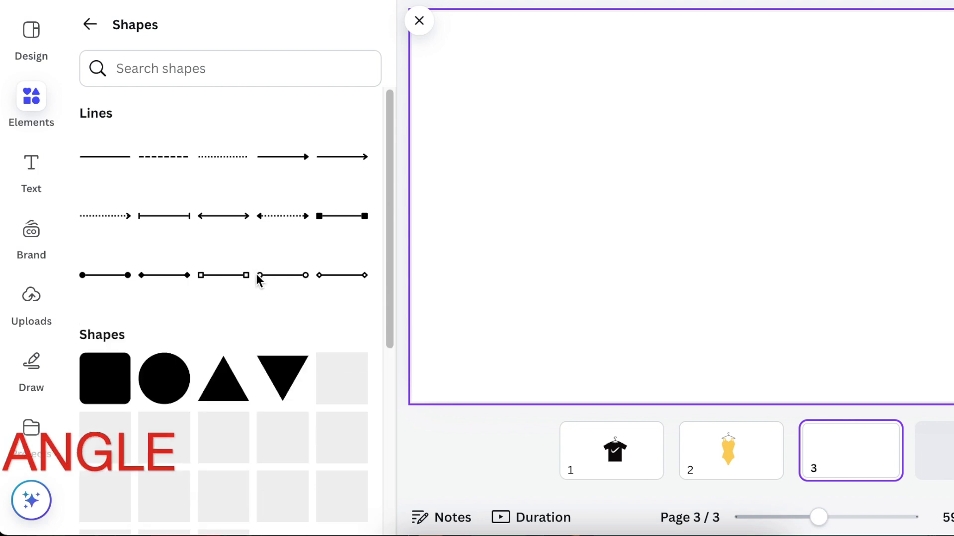
pyautogui.click(221, 393)
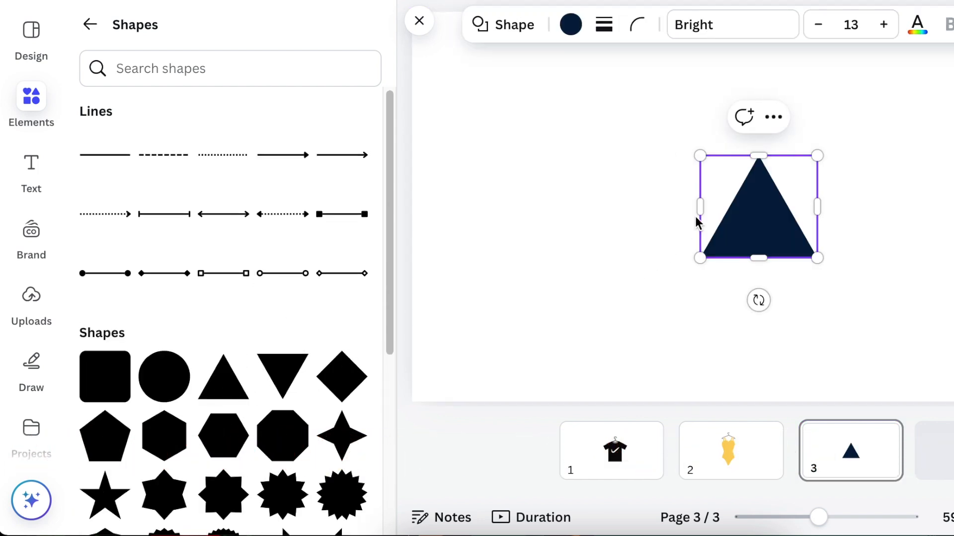
pyautogui.moveTo(700, 205); pyautogui.dragTo(647, 207)
pyautogui.moveTo(733, 258); pyautogui.dragTo(768, 273)
# - Fill the triangle with the solid red colour
pyautogui.click(571, 24)
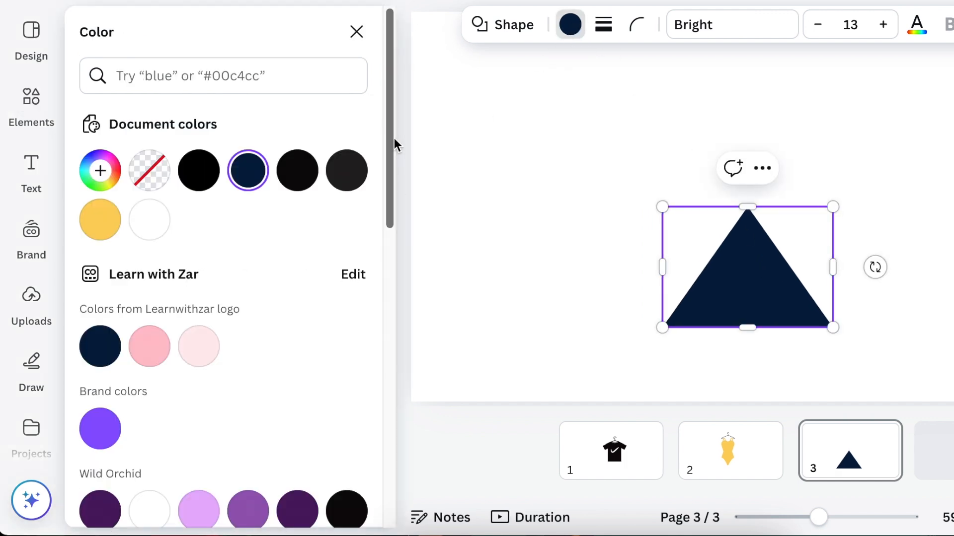
pyautogui.moveTo(390, 144); pyautogui.dragTo(345, 511)
pyautogui.click(107, 203)
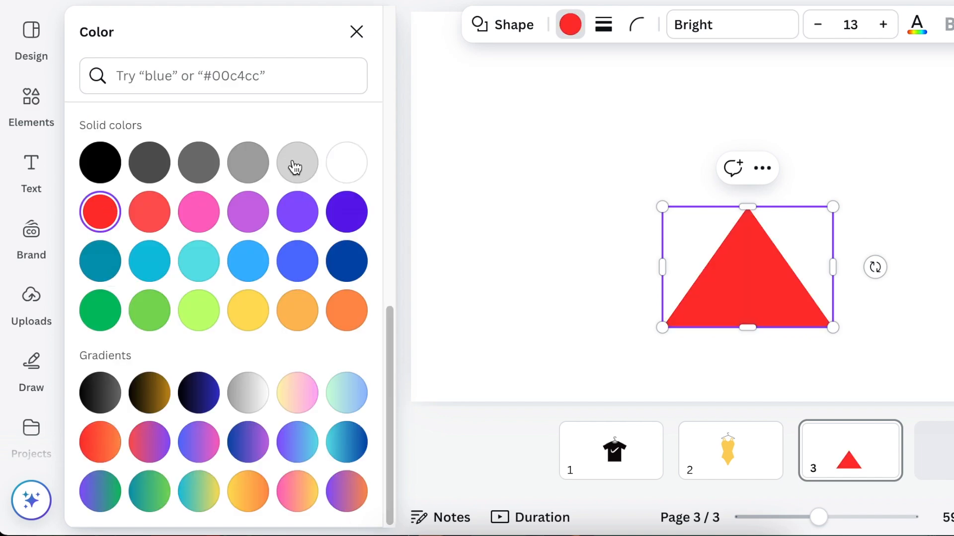
# - Give the triangle a solid black border of weight 4 and a corner rounding of 10
pyautogui.click(603, 25)
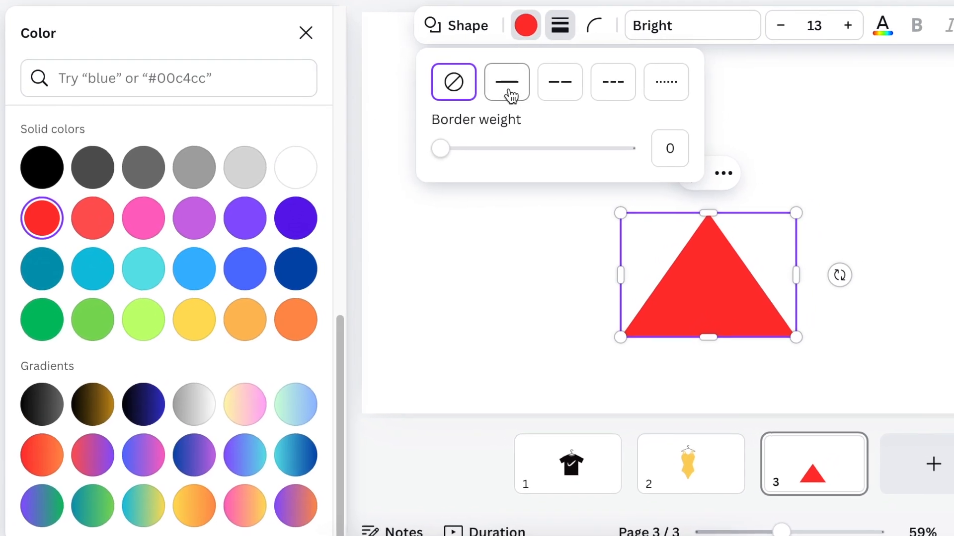
pyautogui.click(510, 96)
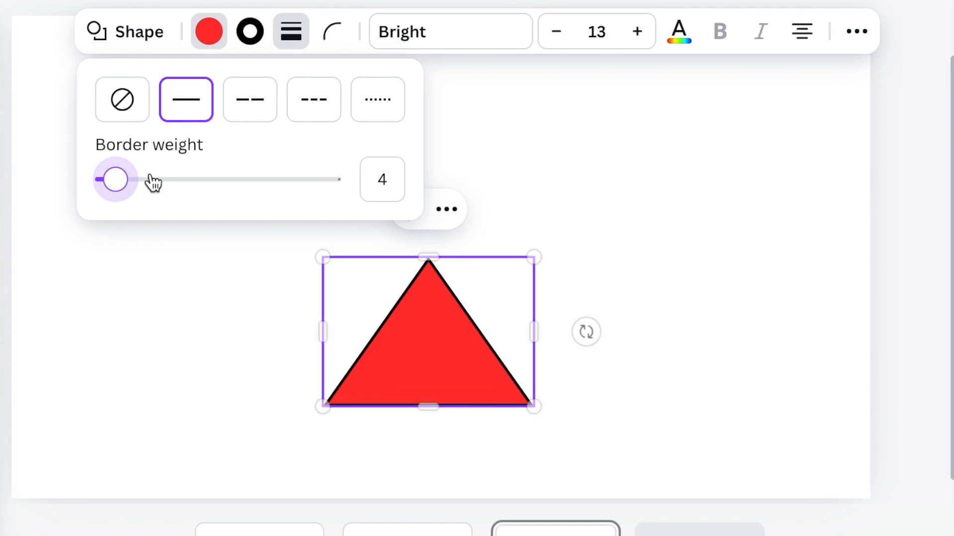
pyautogui.click(332, 34)
pyautogui.moveTo(215, 127); pyautogui.dragTo(225, 135)
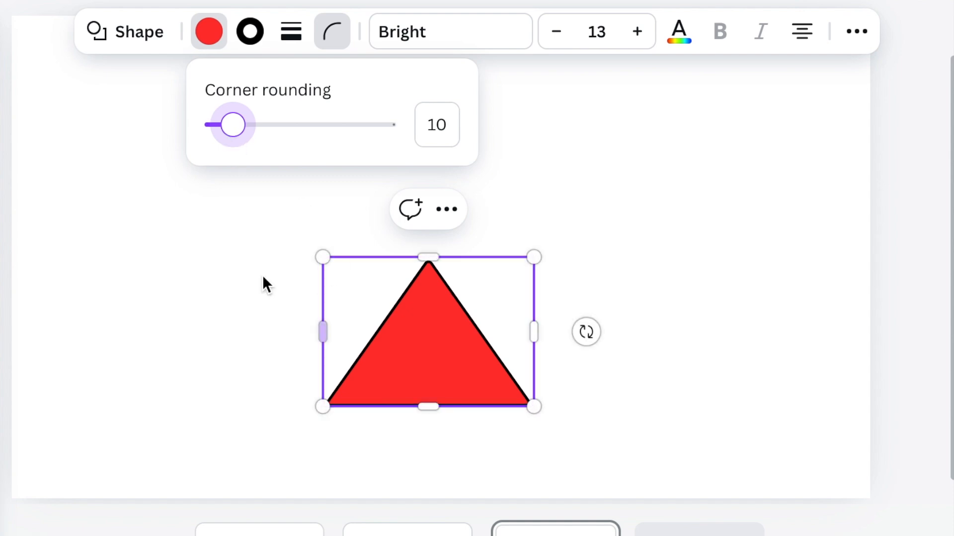
pyautogui.click(222, 258)
# - Duplicate the red triangle, narrow the copy and set it slightly lower over the original, lowering the original's tip to match
pyautogui.click(390, 353)
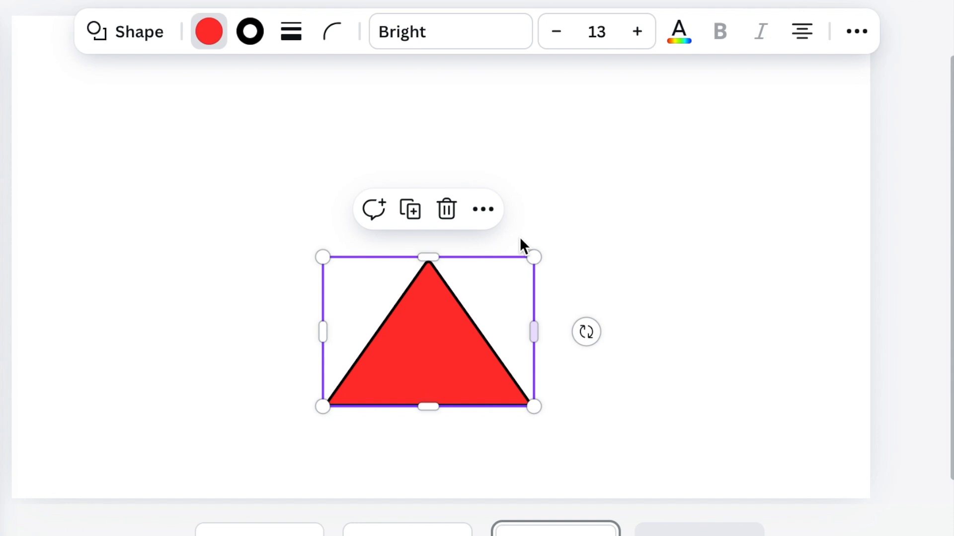
pyautogui.click(410, 209)
pyautogui.moveTo(548, 342); pyautogui.dragTo(510, 341)
pyautogui.moveTo(416, 383); pyautogui.dragTo(425, 389)
pyautogui.moveTo(428, 274); pyautogui.dragTo(437, 289)
pyautogui.click(497, 278)
pyautogui.click(462, 328)
pyautogui.moveTo(429, 256); pyautogui.dragTo(430, 285)
pyautogui.moveTo(396, 426)
pyautogui.mouseDown()
pyautogui.moveTo(409, 426)
pyautogui.moveTo(397, 425)
pyautogui.mouseUp()
# - Duplicate the narrower triangle as a slim central pleat and trim the widths and positions so all three form a layered skirt
pyautogui.click(412, 244)
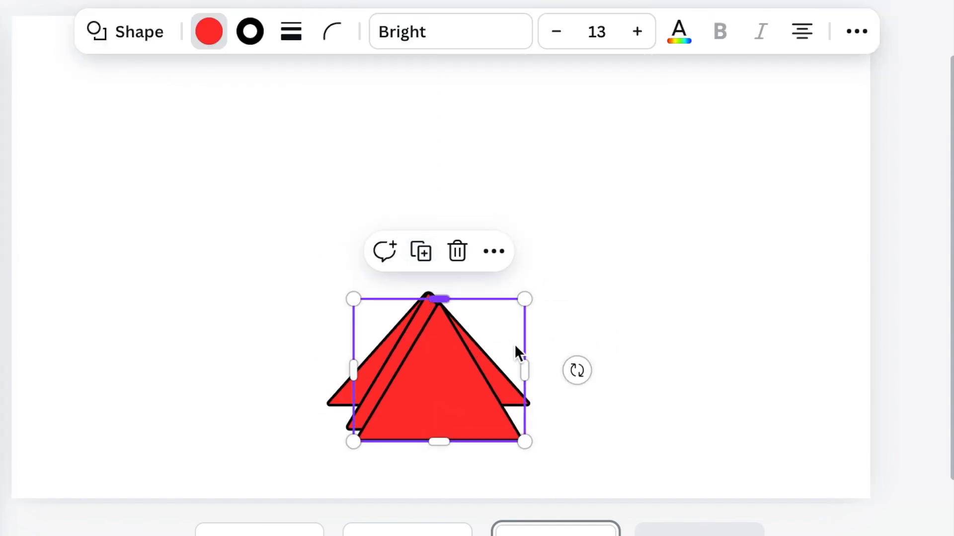
pyautogui.moveTo(521, 371); pyautogui.dragTo(449, 369)
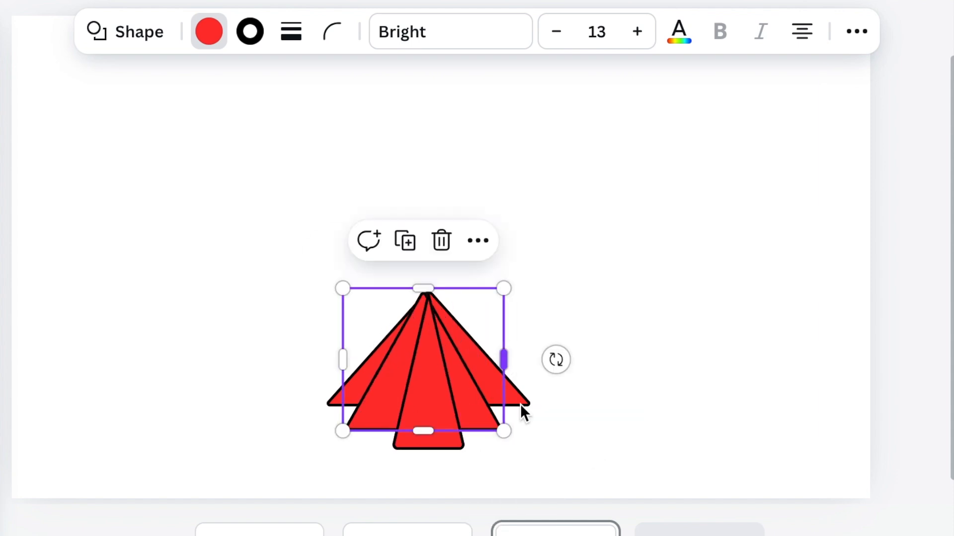
pyautogui.click(521, 404)
pyautogui.moveTo(532, 350); pyautogui.dragTo(522, 349)
pyautogui.click(551, 447)
pyautogui.click(358, 423)
pyautogui.moveTo(343, 359); pyautogui.dragTo(349, 360)
pyautogui.moveTo(429, 383)
pyautogui.mouseDown()
pyautogui.moveTo(430, 400)
pyautogui.moveTo(430, 380)
pyautogui.mouseUp()
pyautogui.moveTo(426, 429)
pyautogui.mouseDown()
pyautogui.moveTo(428, 443)
pyautogui.moveTo(427, 435)
pyautogui.mouseUp()
pyautogui.click(130, 264)
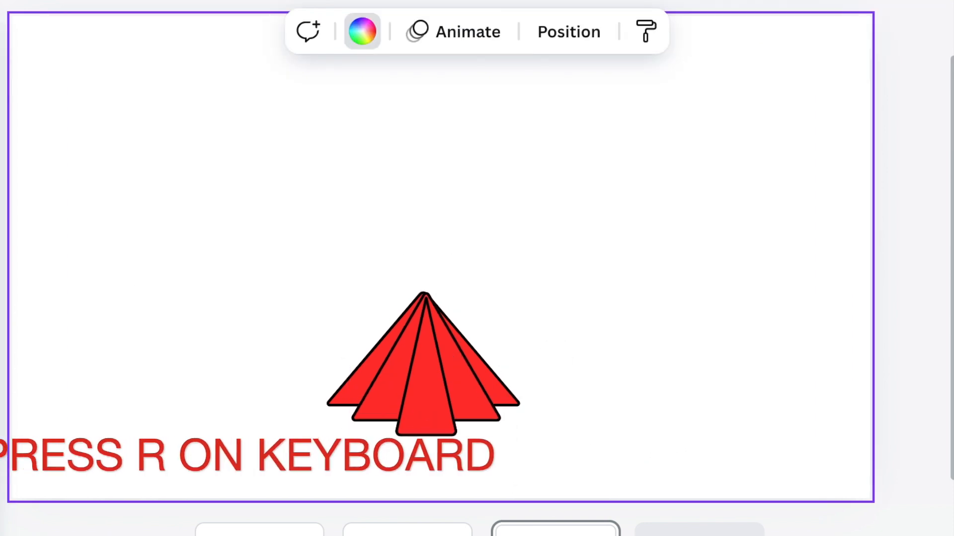
# - Add a small red rectangle with a solid black border and centre it across the top of the skirt as a waistband
pyautogui.press('r')
pyautogui.moveTo(500, 191); pyautogui.dragTo(425, 296)
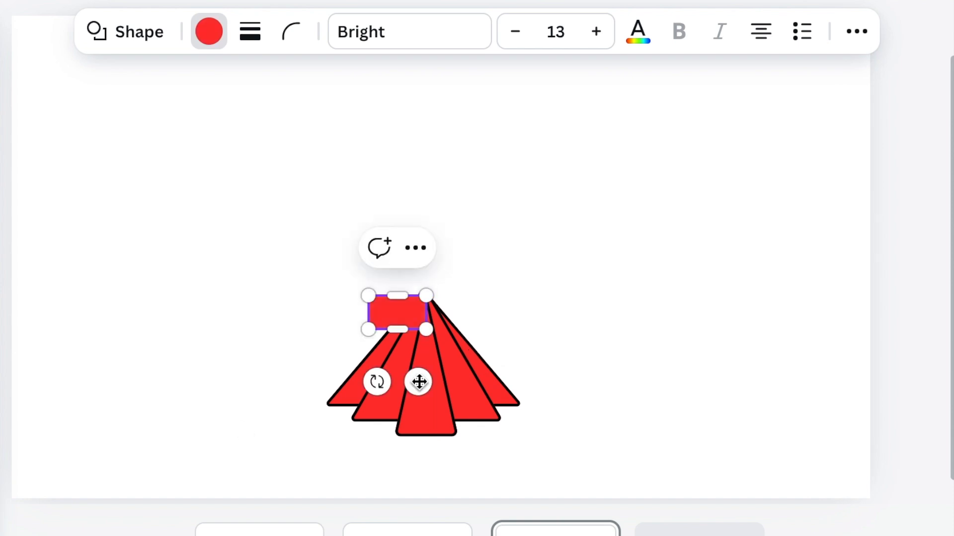
pyautogui.click(252, 38)
pyautogui.click(179, 107)
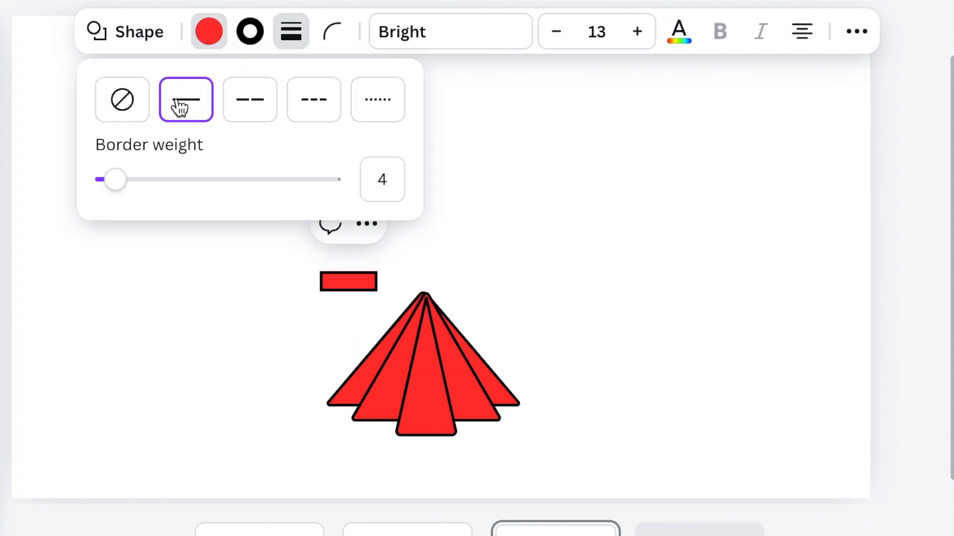
pyautogui.moveTo(115, 179); pyautogui.dragTo(118, 181)
pyautogui.moveTo(369, 344); pyautogui.dragTo(447, 370)
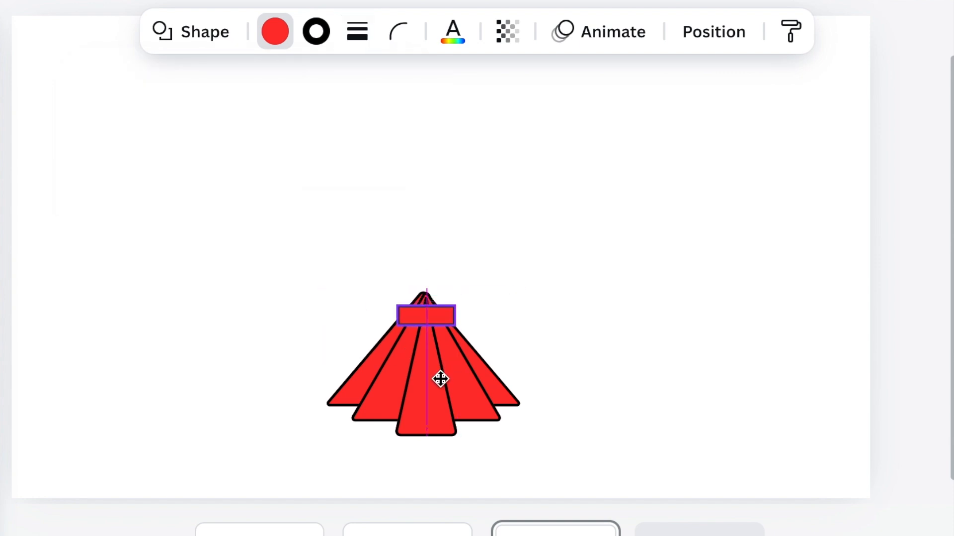
pyautogui.moveTo(441, 379); pyautogui.dragTo(441, 365)
# - Widen the rear skirt triangle on both sides, extend its tip upward slightly and realign the waistband with the skirt
pyautogui.click(537, 409)
pyautogui.click(498, 391)
pyautogui.moveTo(525, 347); pyautogui.dragTo(540, 348)
pyautogui.moveTo(321, 348); pyautogui.dragTo(308, 347)
pyautogui.click(426, 302)
pyautogui.click(502, 391)
pyautogui.moveTo(540, 348); pyautogui.dragTo(554, 348)
pyautogui.moveTo(310, 347); pyautogui.dragTo(292, 345)
pyautogui.moveTo(553, 347); pyautogui.dragTo(564, 347)
pyautogui.moveTo(431, 288); pyautogui.dragTo(431, 280)
pyautogui.moveTo(431, 302); pyautogui.dragTo(432, 300)
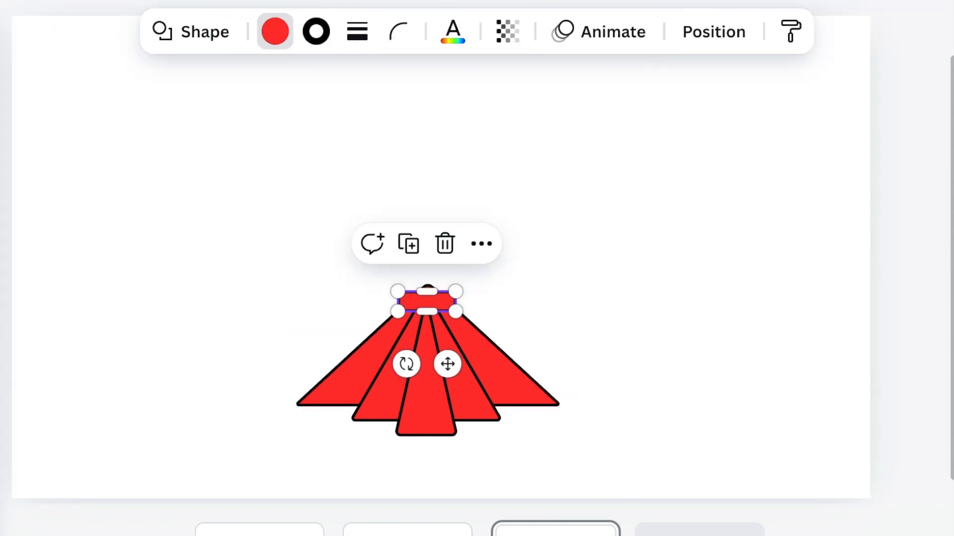
pyautogui.click(606, 283)
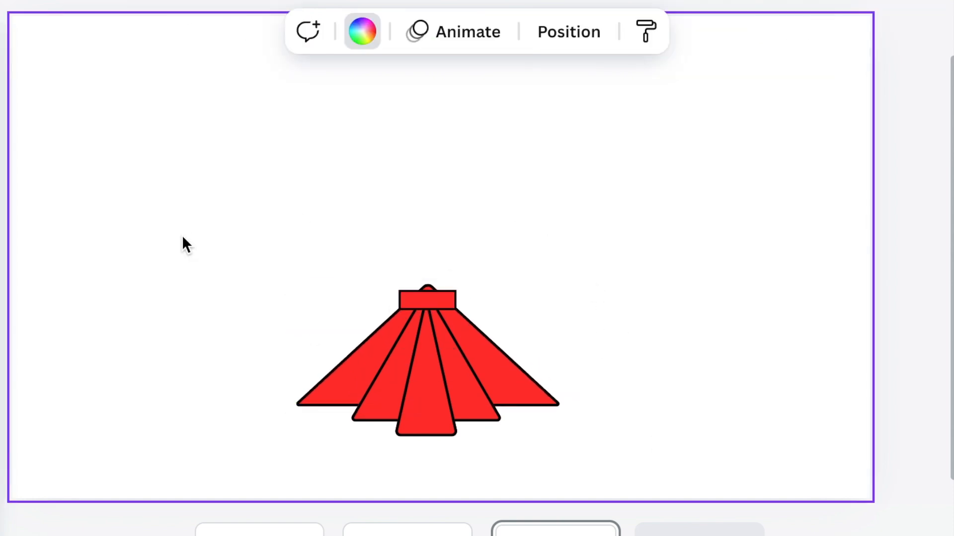
# - Add a text element with the letter C in League Spartan at size 52 above the skirt
pyautogui.press('t')
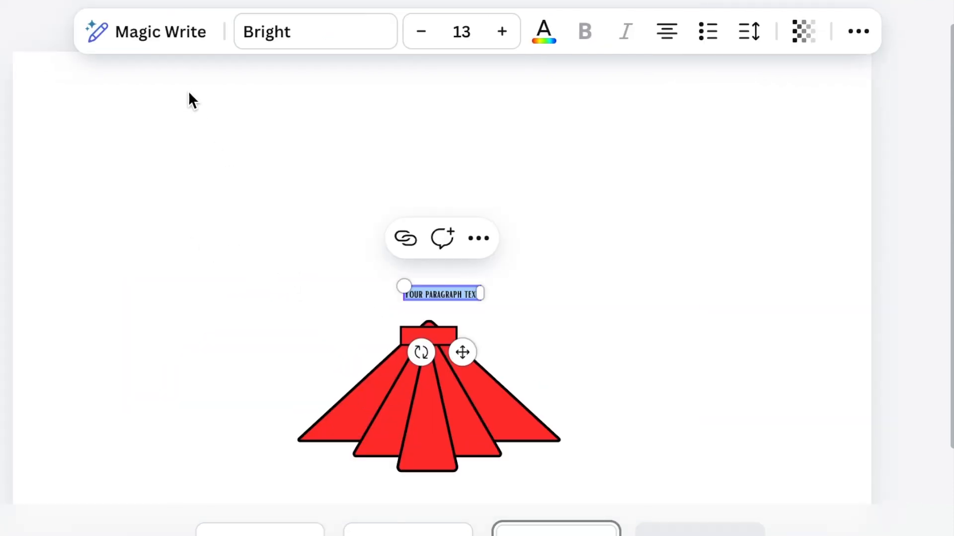
pyautogui.moveTo(403, 286); pyautogui.dragTo(177, 229)
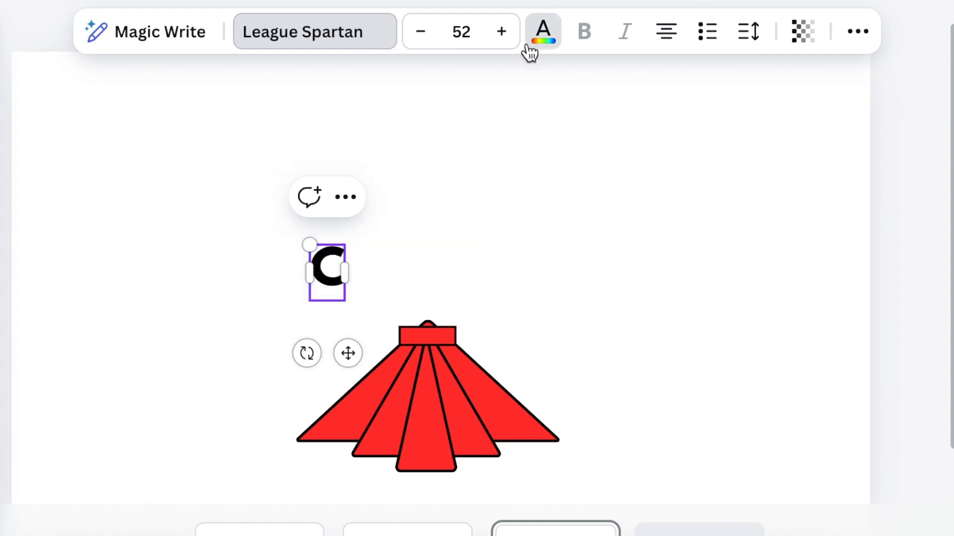
pyautogui.click(531, 44)
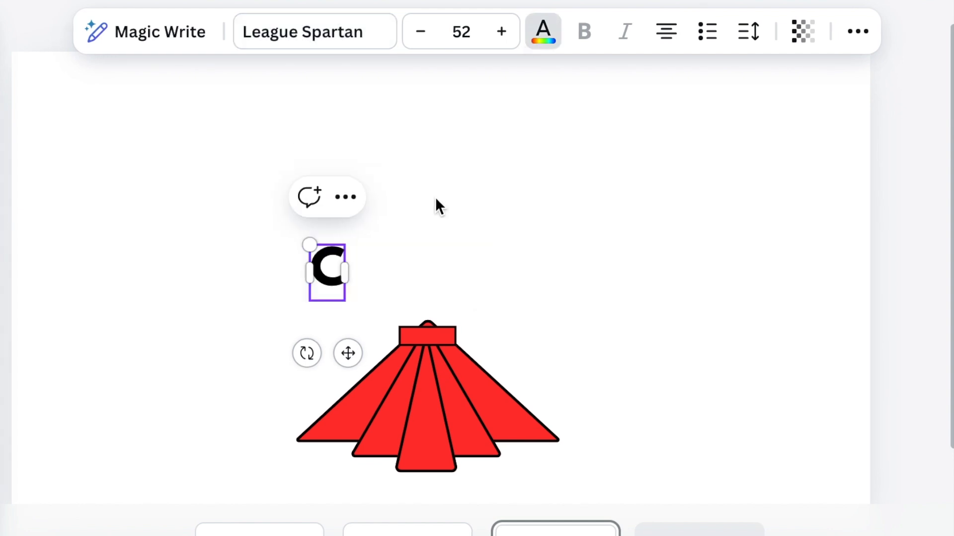
pyautogui.click(435, 197)
# - Duplicate the letter C and turn the copy around so the two letters interlock back to back
pyautogui.click(322, 252)
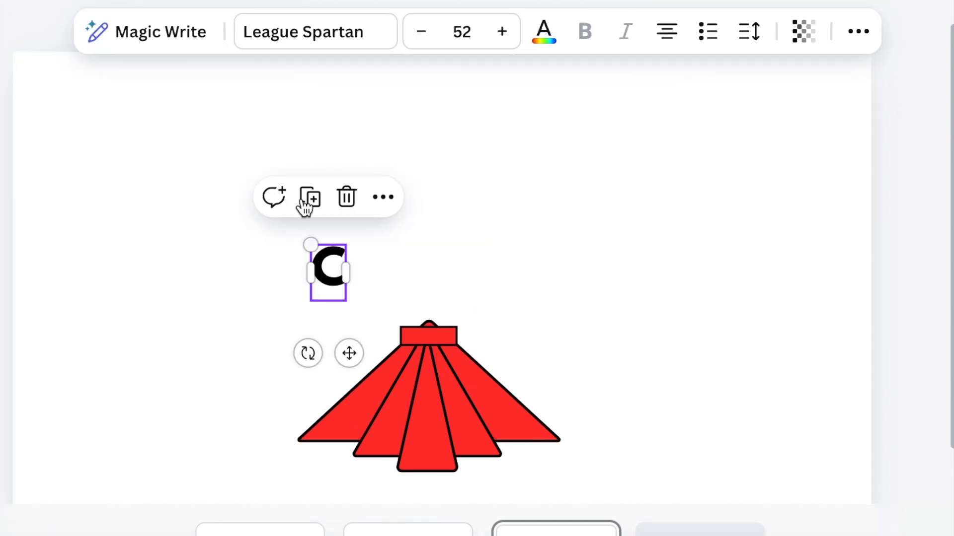
pyautogui.moveTo(320, 369); pyautogui.dragTo(367, 196)
pyautogui.moveTo(271, 262); pyautogui.dragTo(248, 195)
pyautogui.click(320, 271)
pyautogui.moveTo(350, 355); pyautogui.dragTo(342, 315)
# - Select both interlocked Cs, colour them white and move them onto the waistband
pyautogui.moveTo(271, 172); pyautogui.dragTo(367, 281)
pyautogui.click(239, 141)
pyautogui.click(544, 32)
pyautogui.moveTo(336, 189); pyautogui.dragTo(327, 204)
pyautogui.moveTo(331, 315); pyautogui.dragTo(447, 428)
# - Fine-tune the size and position of the white interlocked Cs in the middle of the waistband
pyautogui.scroll(10, 411, 365)
pyautogui.moveTo(599, 90); pyautogui.dragTo(514, 234)
pyautogui.moveTo(474, 320); pyautogui.dragTo(540, 201)
pyautogui.moveTo(570, 126); pyautogui.dragTo(558, 141)
pyautogui.moveTo(517, 208); pyautogui.dragTo(522, 195)
pyautogui.scroll(-10, 522, 195)
pyautogui.scroll(3, 522, 298)
# - Add a red heart, shrink it to about 145 by 127 and place it above the waistband as the dress's bodice
pyautogui.click(679, 333)
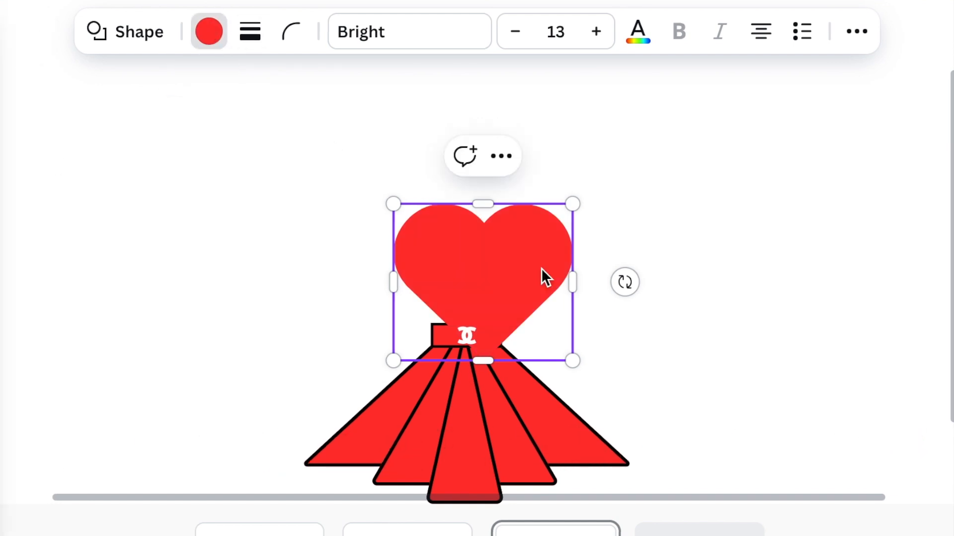
pyautogui.moveTo(543, 277); pyautogui.dragTo(490, 263)
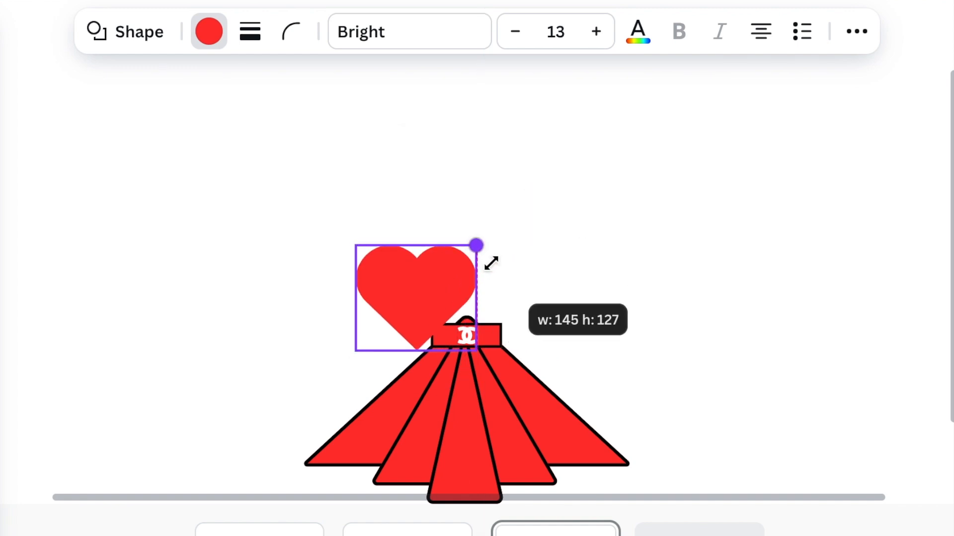
pyautogui.moveTo(394, 283); pyautogui.dragTo(453, 266)
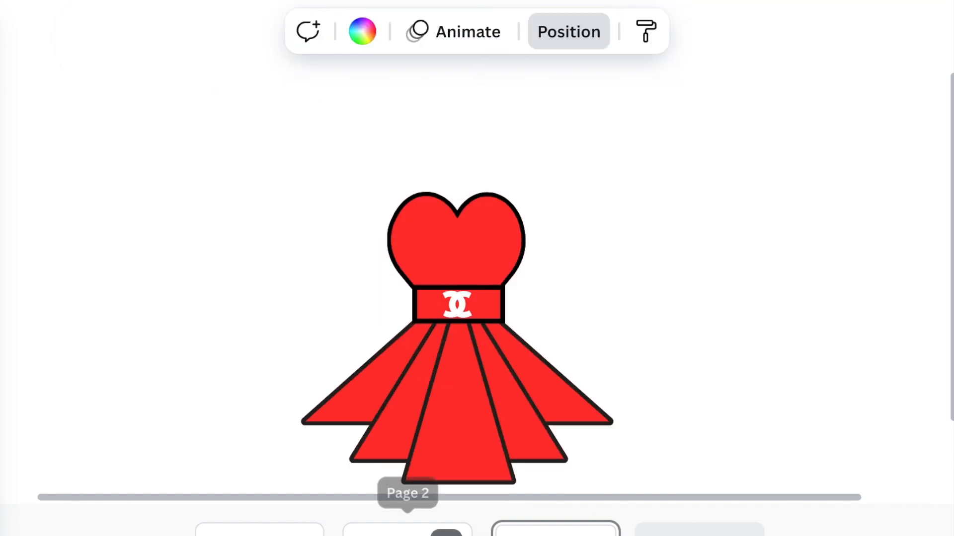
# - Copy the hanger and both straps from the swimsuit on page 2 and paste them above the red dress on page 3
pyautogui.click(407, 529)
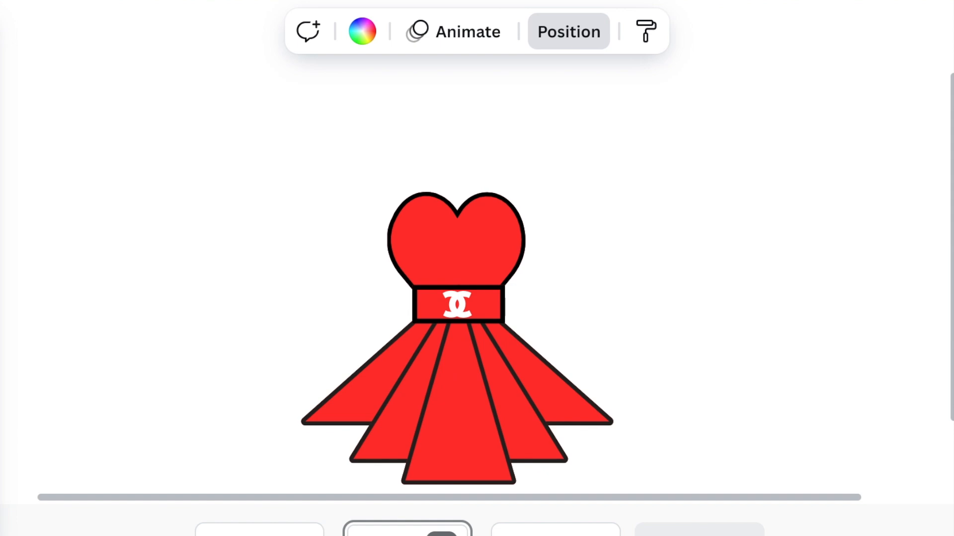
pyautogui.moveTo(332, 82); pyautogui.dragTo(494, 144)
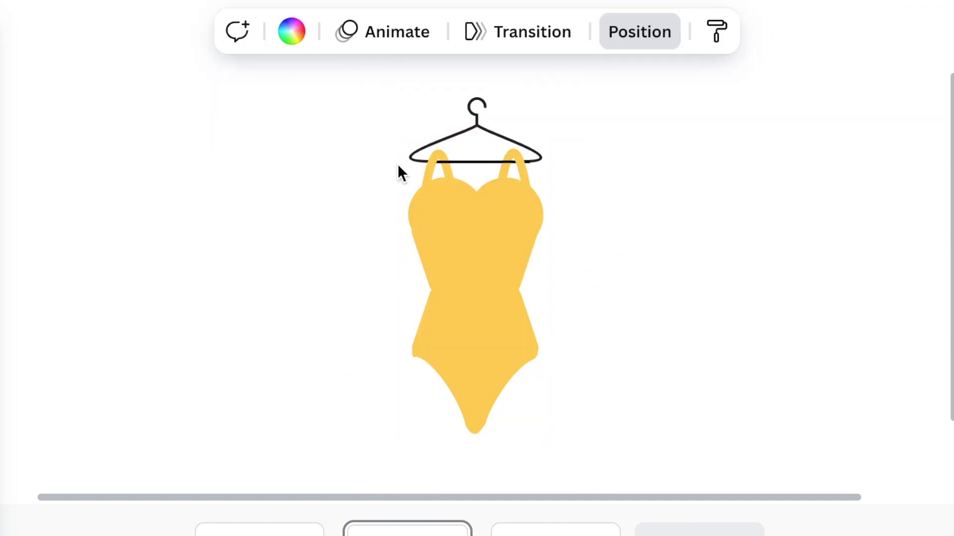
pyautogui.click(469, 294)
pyautogui.click(395, 87)
pyautogui.click(724, 241)
pyautogui.moveTo(354, 84); pyautogui.dragTo(523, 167)
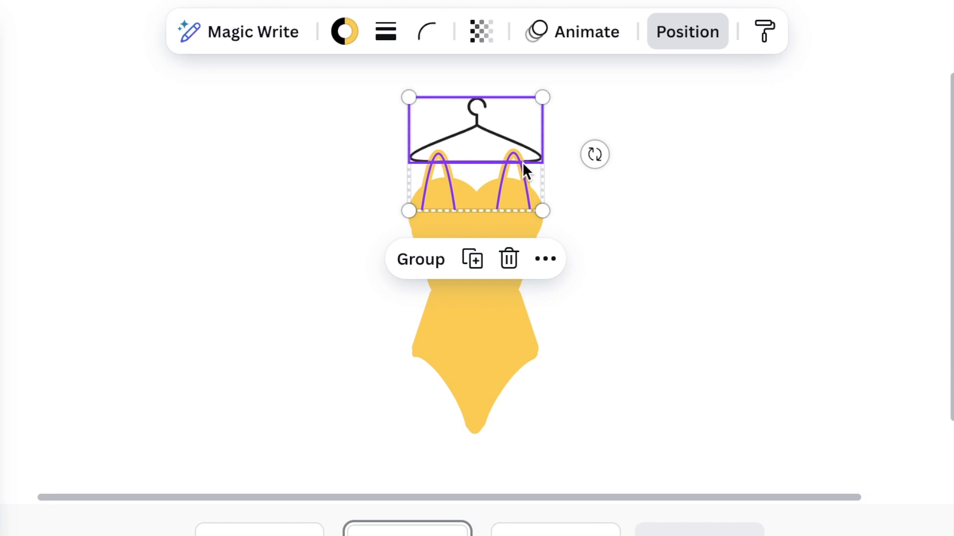
pyautogui.click(556, 529)
pyautogui.click(262, 254)
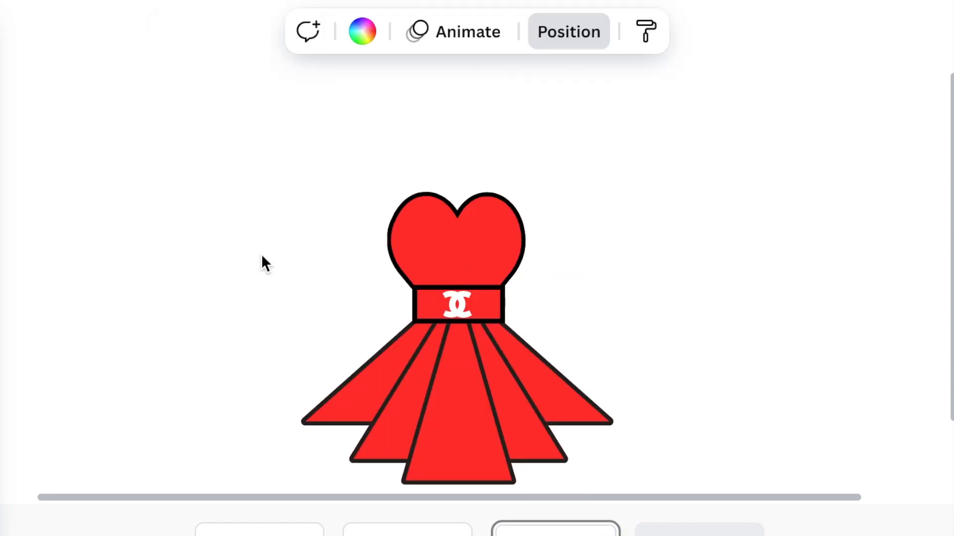
pyautogui.hotkey('ctrl', 'v')
pyautogui.moveTo(540, 138); pyautogui.dragTo(522, 138)
# - Recolour both pasted straps red and send them behind the heart-shaped bodice
pyautogui.click(504, 172)
pyautogui.click(219, 32)
pyautogui.click(428, 171)
pyautogui.rightClick(507, 184)
pyautogui.click(355, 468)
pyautogui.rightClick(414, 160)
pyautogui.moveTo(477, 332)
pyautogui.click(263, 470)
pyautogui.click(381, 251)
# - Bring the short black line pieces onto page 3 and lay them along the hanger bar where it crosses the straps
pyautogui.click(407, 529)
pyautogui.scroll(10, 427, 120)
pyautogui.click(555, 529)
pyautogui.click(209, 123)
pyautogui.moveTo(208, 75); pyautogui.dragTo(301, 115)
pyautogui.click(422, 123)
pyautogui.click(480, 191)
pyautogui.click(518, 402)
# - Make a short straight red line with a strap-like thickness and place it at the right strap's outer side
pyautogui.moveTo(611, 229); pyautogui.dragTo(790, 263)
pyautogui.click(397, 31)
pyautogui.click(397, 74)
pyautogui.moveTo(754, 349); pyautogui.dragTo(674, 388)
pyautogui.moveTo(519, 244); pyautogui.dragTo(520, 215)
pyautogui.moveTo(510, 177); pyautogui.dragTo(503, 180)
pyautogui.click(273, 32)
pyautogui.click(409, 154)
pyautogui.click(735, 221)
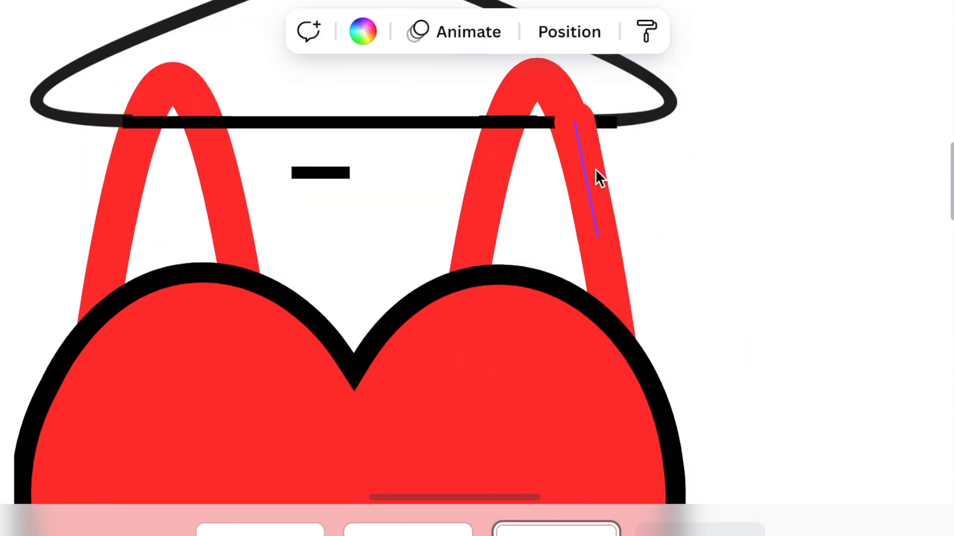
# - Fit the short red line over the hanger bar along the right strap's outer side and delete the spare black line
pyautogui.moveTo(591, 188); pyautogui.dragTo(582, 180)
pyautogui.click(274, 32)
pyautogui.moveTo(148, 234); pyautogui.dragTo(145, 236)
pyautogui.moveTo(576, 151); pyautogui.dragTo(585, 150)
pyautogui.moveTo(600, 251); pyautogui.dragTo(597, 159)
pyautogui.click(320, 173)
pyautogui.press('Delete')
# - Move a copy of the short red line to the left strap to cover the hanger bar there
pyautogui.click(584, 130)
pyautogui.click(567, 221)
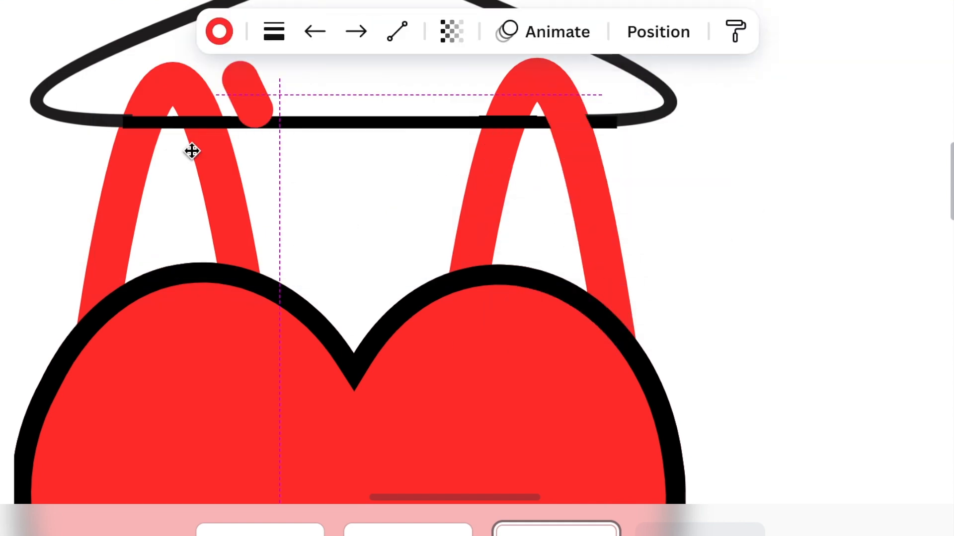
pyautogui.moveTo(635, 192); pyautogui.dragTo(205, 118)
pyautogui.click(568, 217)
# - Select the hanger together with all pieces of the red dress
pyautogui.scroll(-10, 568, 217)
pyautogui.moveTo(184, 74); pyautogui.dragTo(609, 463)
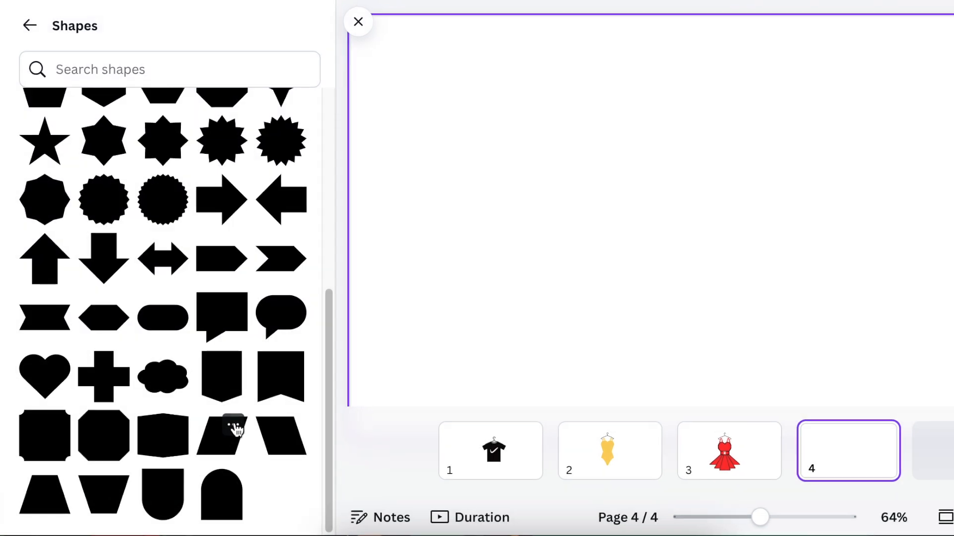
# - Add a right-leaning parallelogram to page 4, narrow it to about 150 by 162 and rotate it slightly clockwise
pyautogui.click(234, 424)
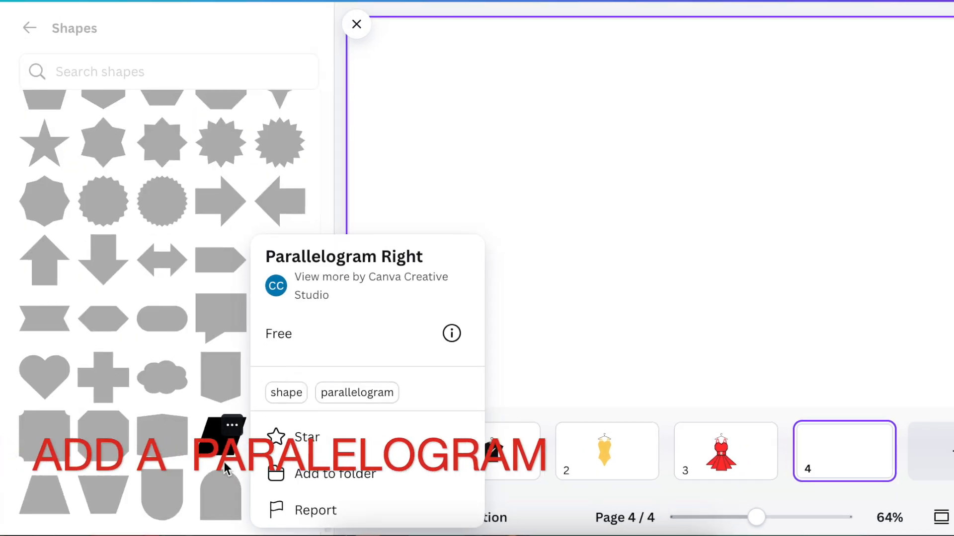
pyautogui.click(219, 448)
pyautogui.click(221, 447)
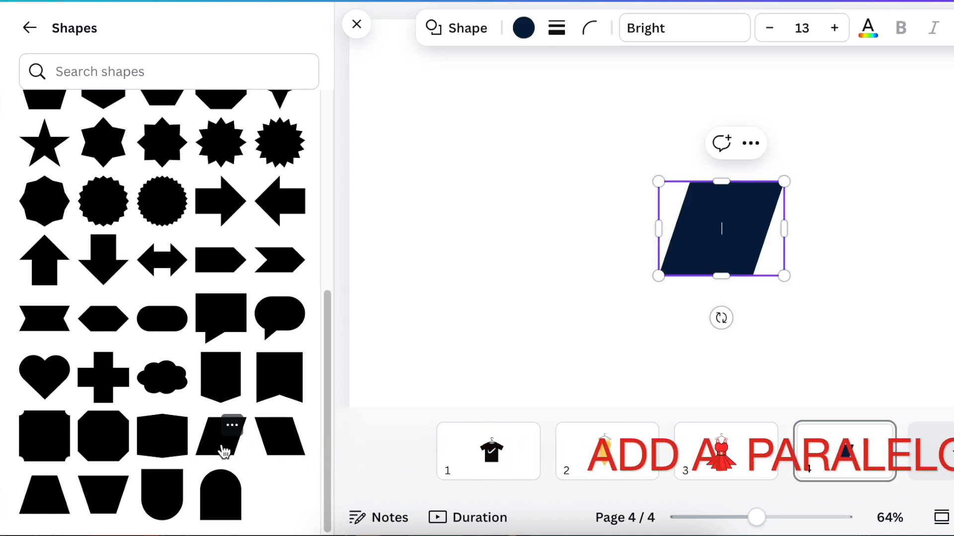
pyautogui.moveTo(788, 228); pyautogui.dragTo(750, 237)
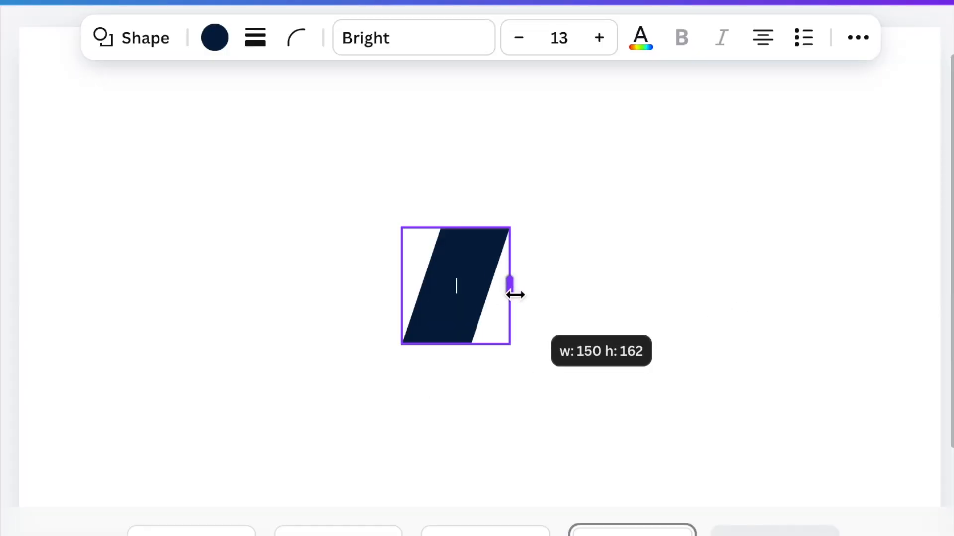
pyautogui.moveTo(515, 295); pyautogui.dragTo(515, 294)
pyautogui.moveTo(456, 396); pyautogui.dragTo(441, 396)
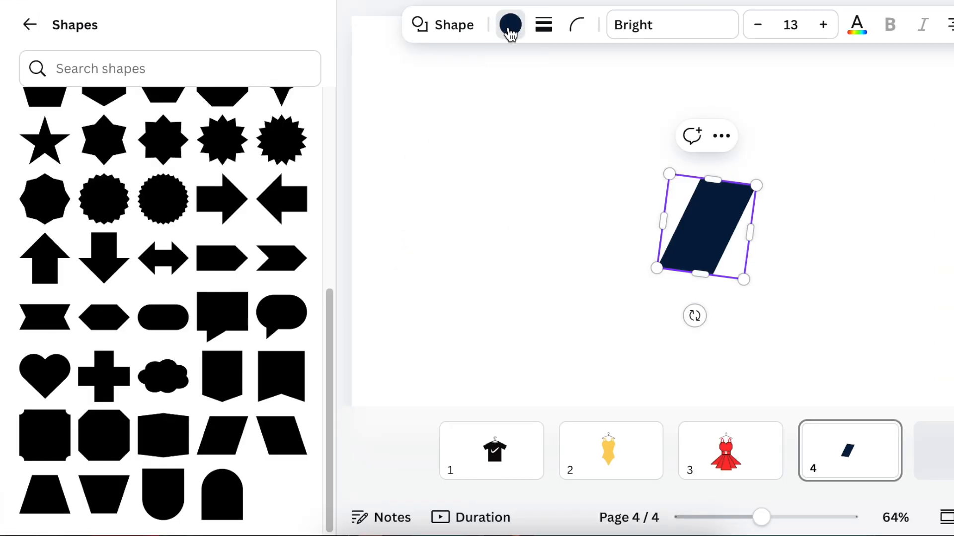
# - Search the colors for "BLUE JEAN" and fill the parallelogram with the medium blue from the Mermaid Lagoon palette
pyautogui.click(212, 41)
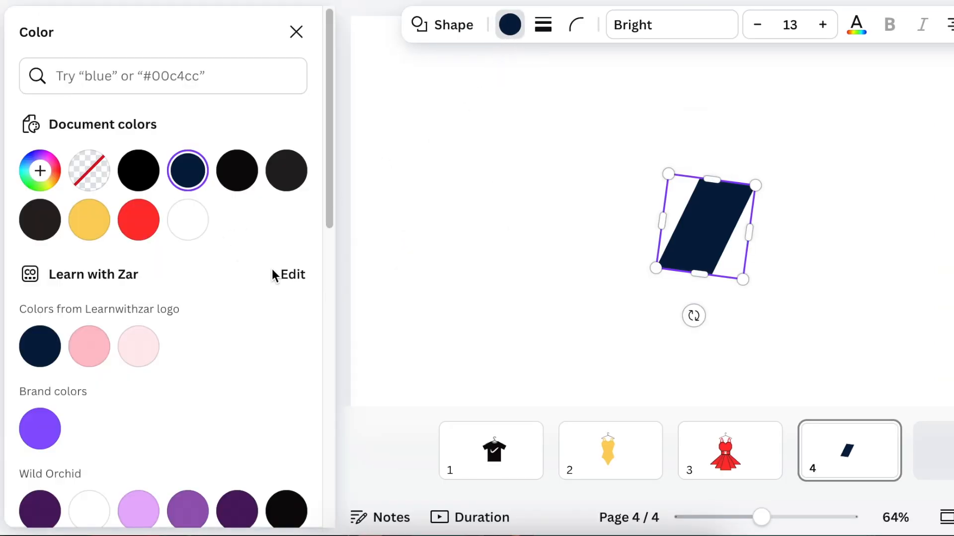
pyautogui.moveTo(330, 94); pyautogui.dragTo(315, 409)
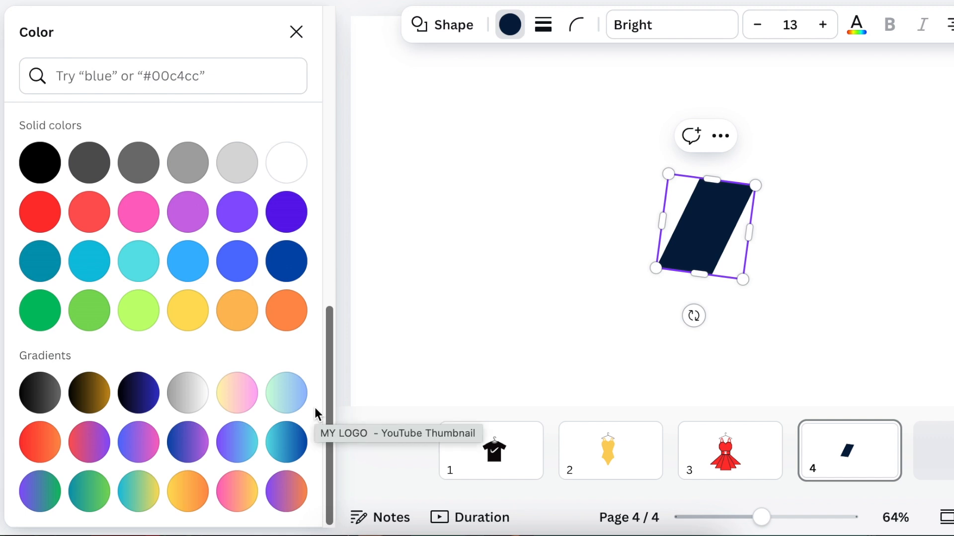
pyautogui.scroll(1, 322, 396)
pyautogui.click(164, 75)
pyautogui.write('BLUE JEAN')
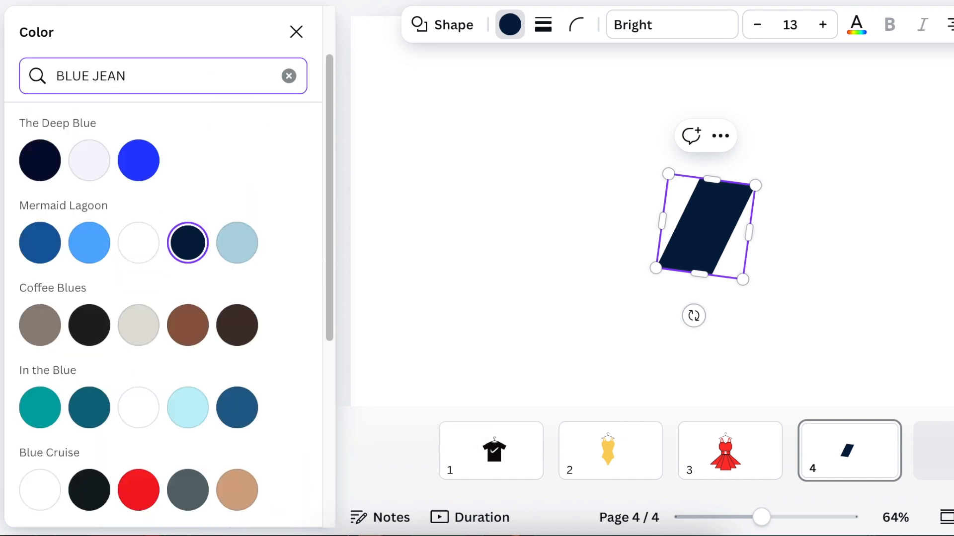
pyautogui.click(40, 251)
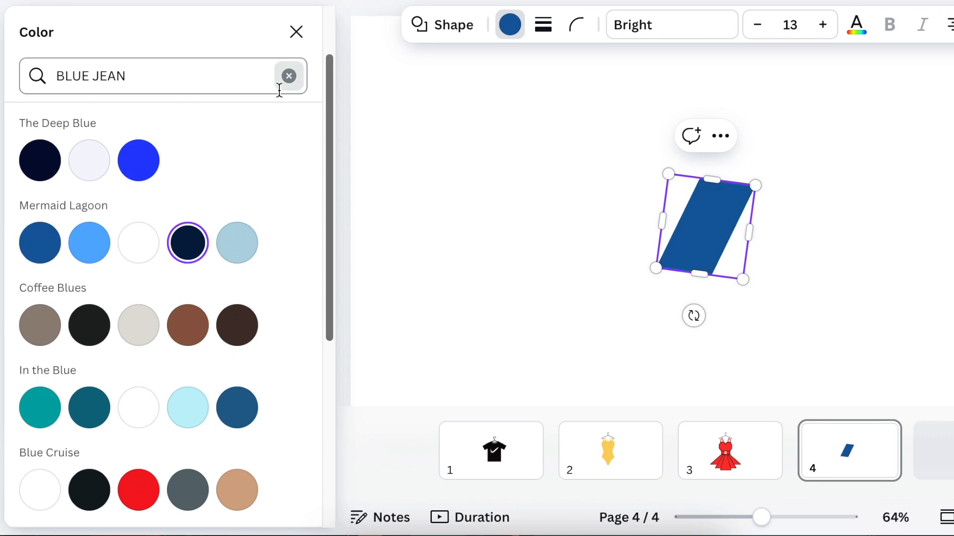
pyautogui.click(288, 76)
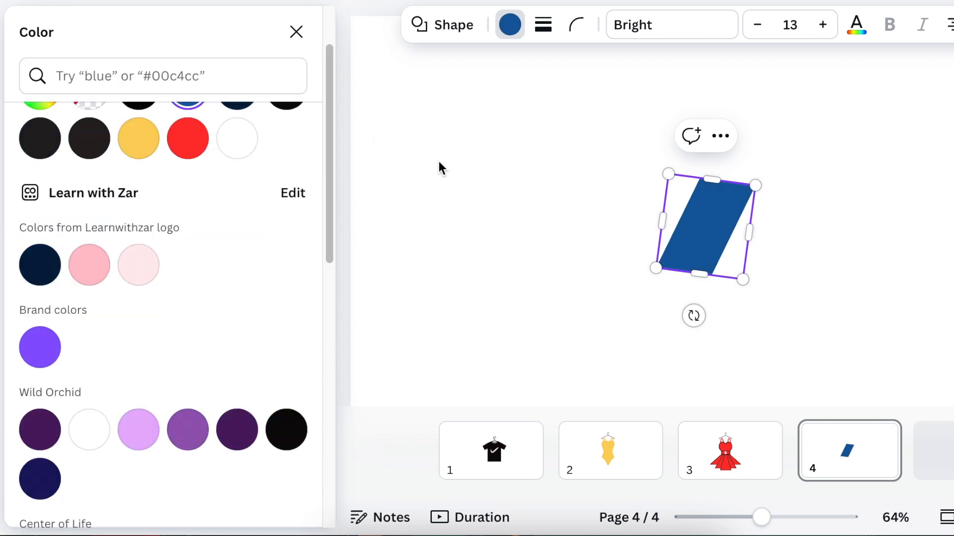
# - Give the blue parallelogram a solid black border of weight 2 and slightly rounded corners
pyautogui.click(546, 31)
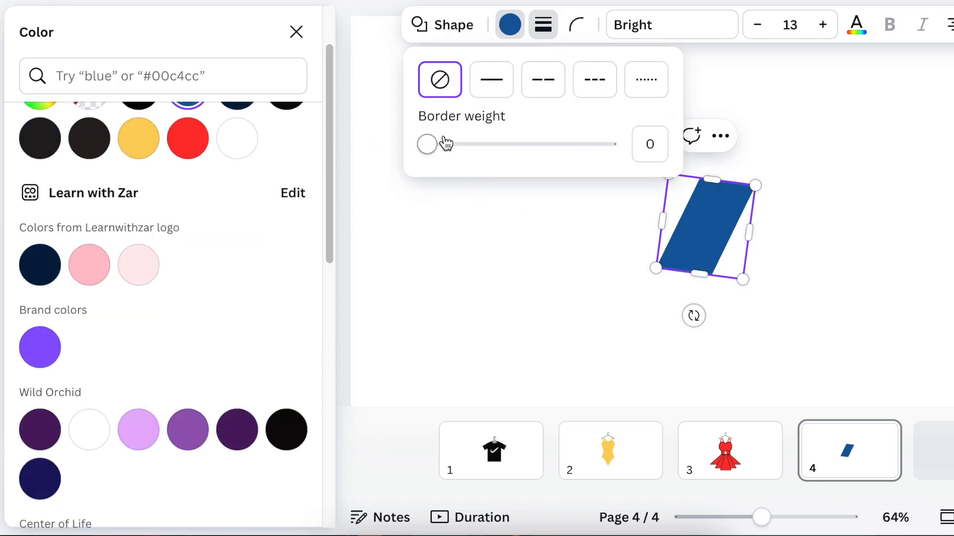
pyautogui.moveTo(428, 146); pyautogui.dragTo(434, 148)
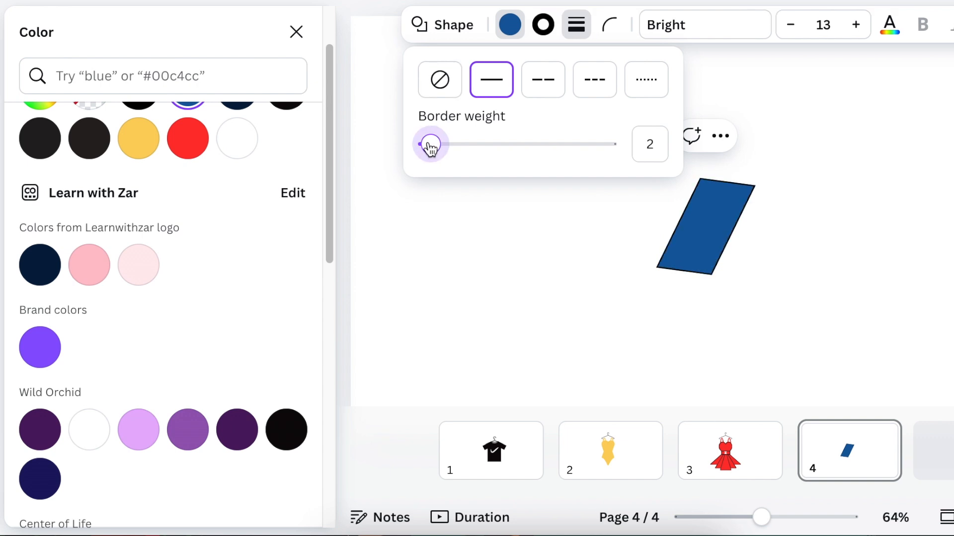
pyautogui.moveTo(765, 518); pyautogui.dragTo(776, 518)
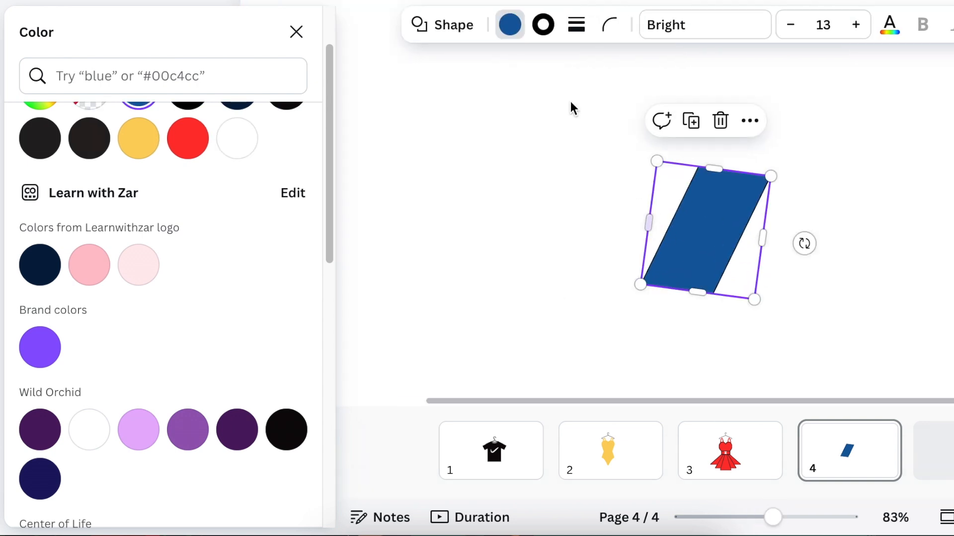
pyautogui.click(602, 35)
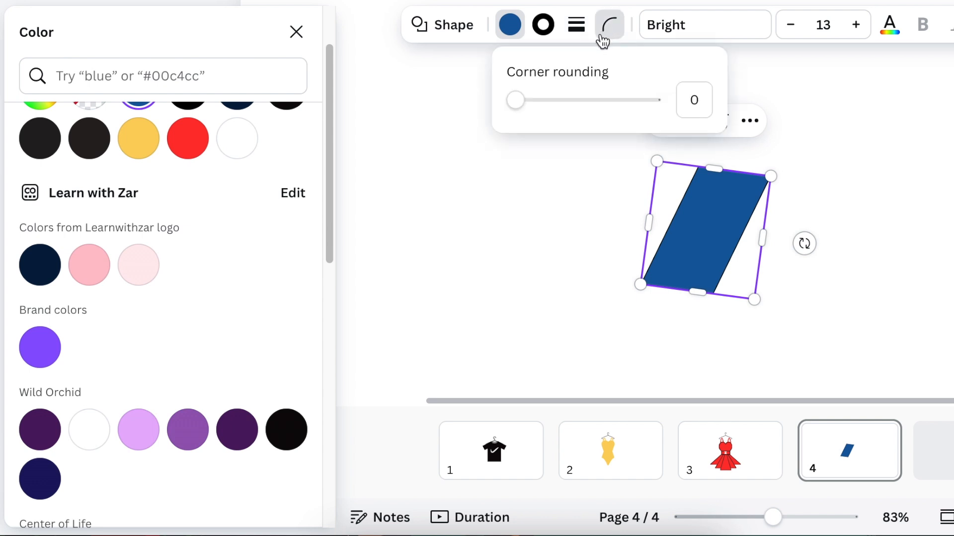
pyautogui.moveTo(517, 107); pyautogui.dragTo(517, 107)
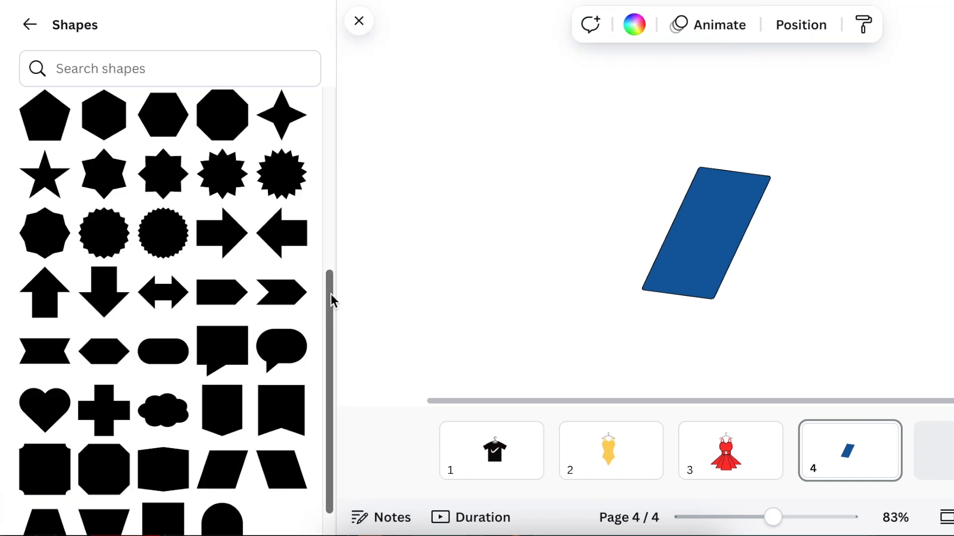
# - Add a Banner 2 shape to page 4, shrink it and place it to the left of the blue parallelogram
pyautogui.moveTo(331, 294); pyautogui.dragTo(325, 342)
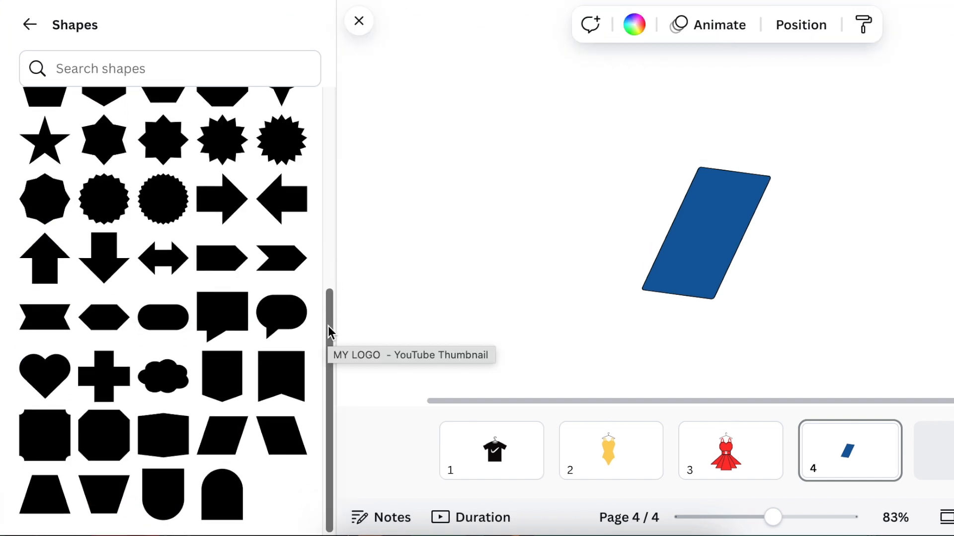
pyautogui.click(237, 364)
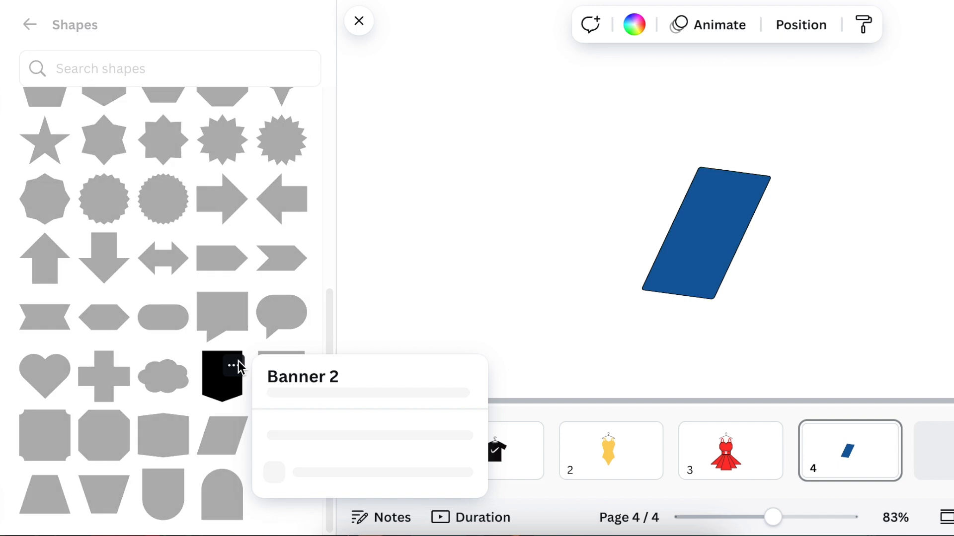
pyautogui.click(227, 388)
pyautogui.moveTo(796, 148); pyautogui.dragTo(654, 200)
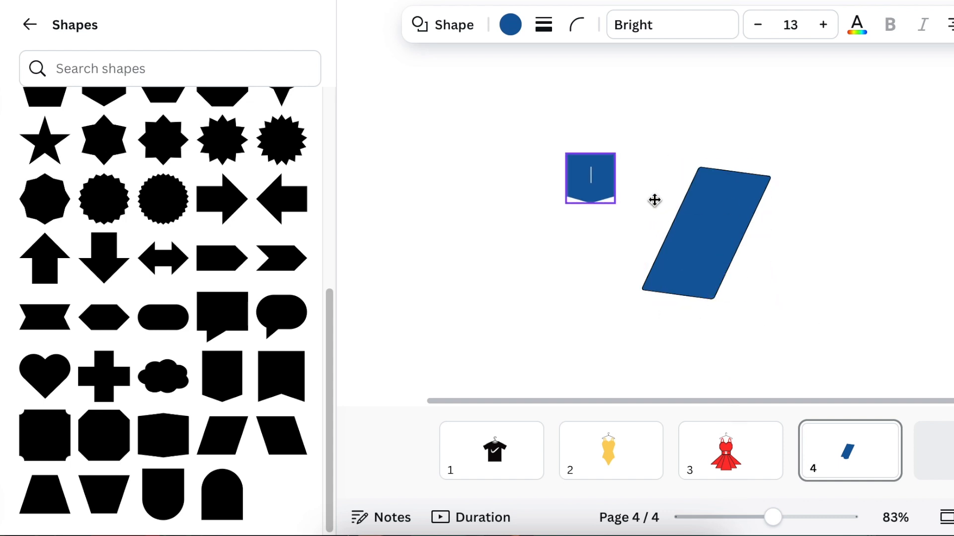
# - Fill the small banner with the turquoise-to-blue gradient and place it, tilted as a pocket, on the parallelogram's lower half
pyautogui.click(519, 26)
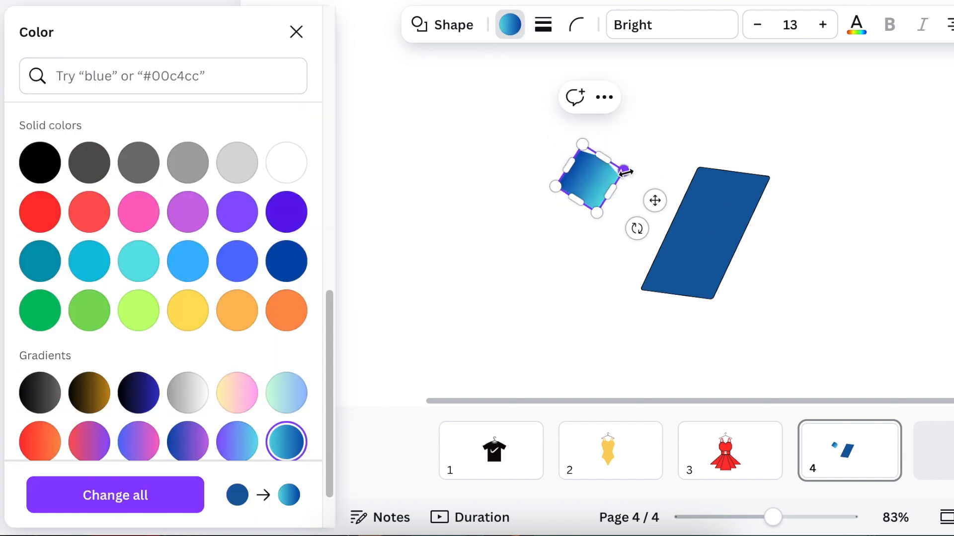
pyautogui.moveTo(654, 198); pyautogui.dragTo(757, 262)
pyautogui.click(545, 313)
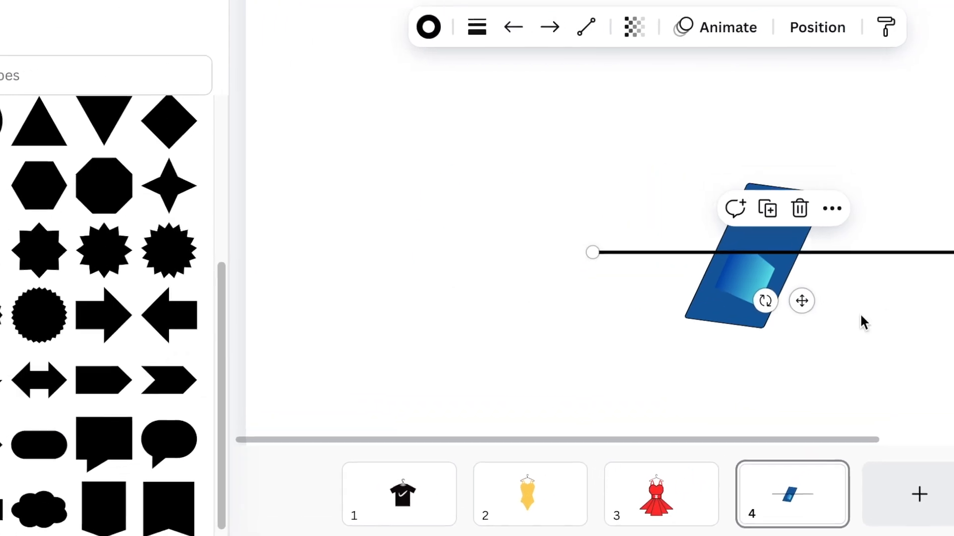
# - Add a short straight black line beside the parallelogram, set its weight to 1 and rotate it to about 17°
pyautogui.moveTo(953, 254); pyautogui.dragTo(558, 276)
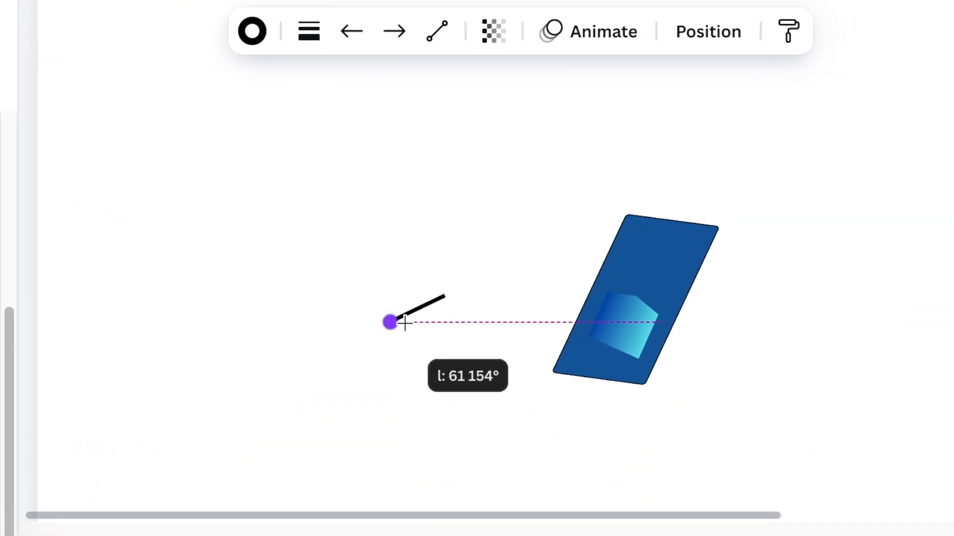
pyautogui.moveTo(405, 323); pyautogui.dragTo(494, 296)
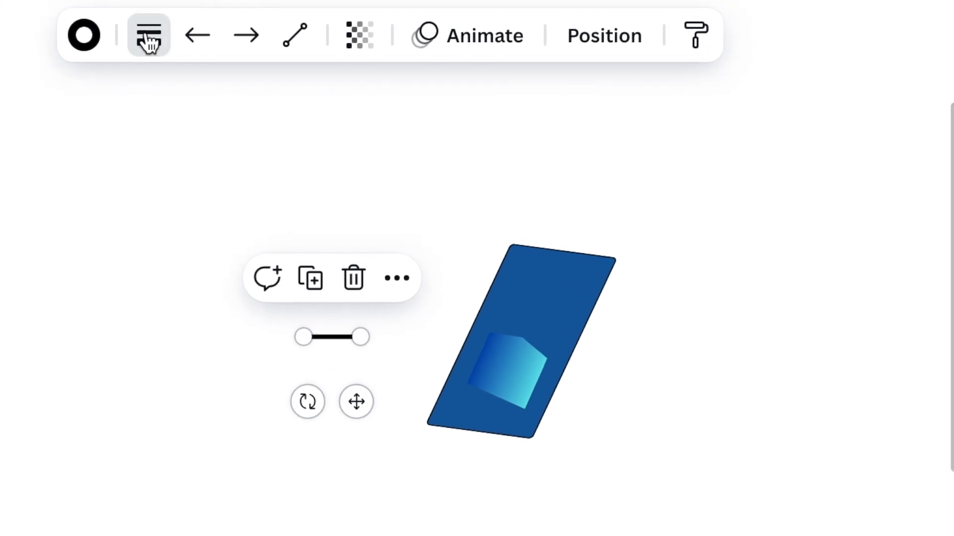
pyautogui.click(149, 43)
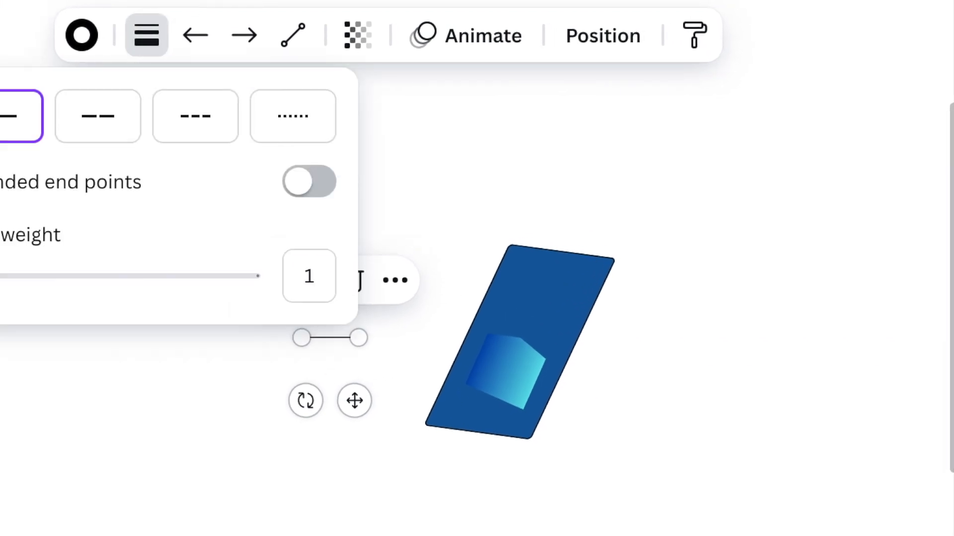
pyautogui.moveTo(354, 404); pyautogui.dragTo(345, 432)
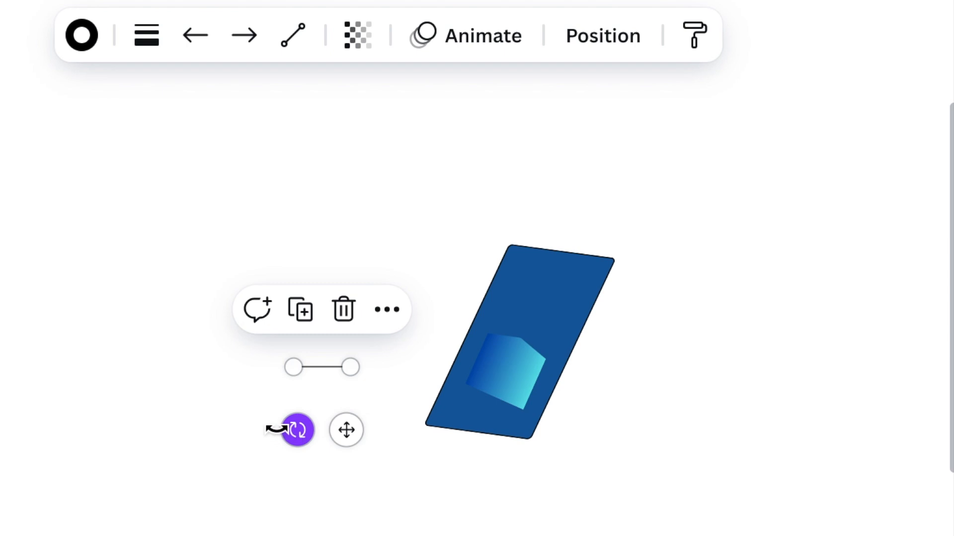
pyautogui.moveTo(276, 429); pyautogui.dragTo(270, 423)
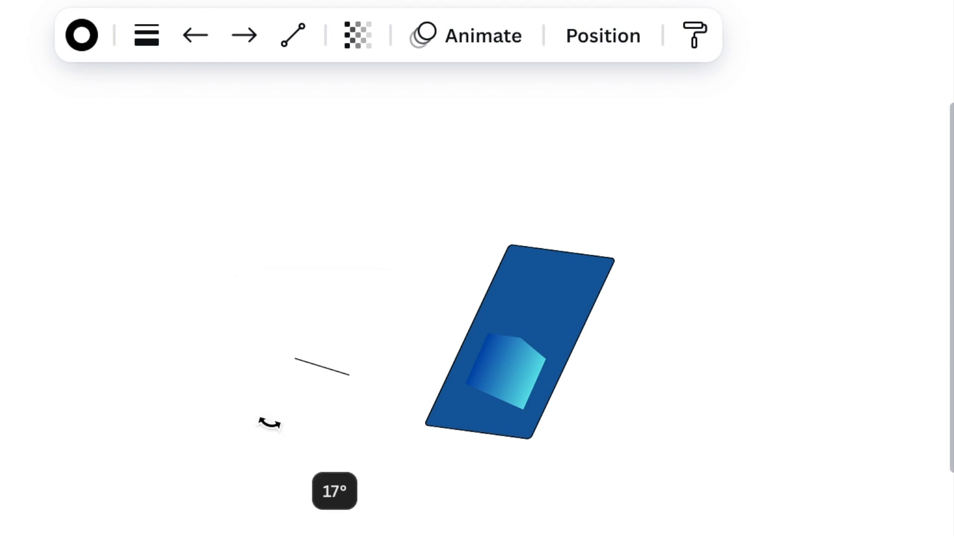
pyautogui.moveTo(269, 423); pyautogui.dragTo(269, 423)
# - Fit the short line and copies of it inside the gradient pocket to trace a five-sided outline along its edges
pyautogui.scroll(10, 428, 325)
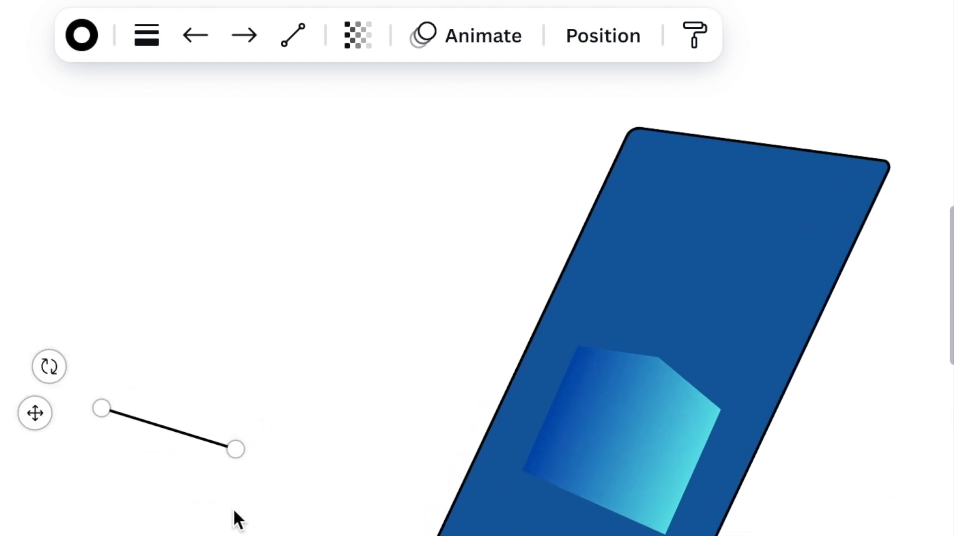
pyautogui.moveTo(28, 417); pyautogui.dragTo(638, 505)
pyautogui.moveTo(676, 506)
pyautogui.mouseDown()
pyautogui.moveTo(636, 515)
pyautogui.moveTo(665, 520)
pyautogui.mouseUp()
pyautogui.scroll(8, 665, 520)
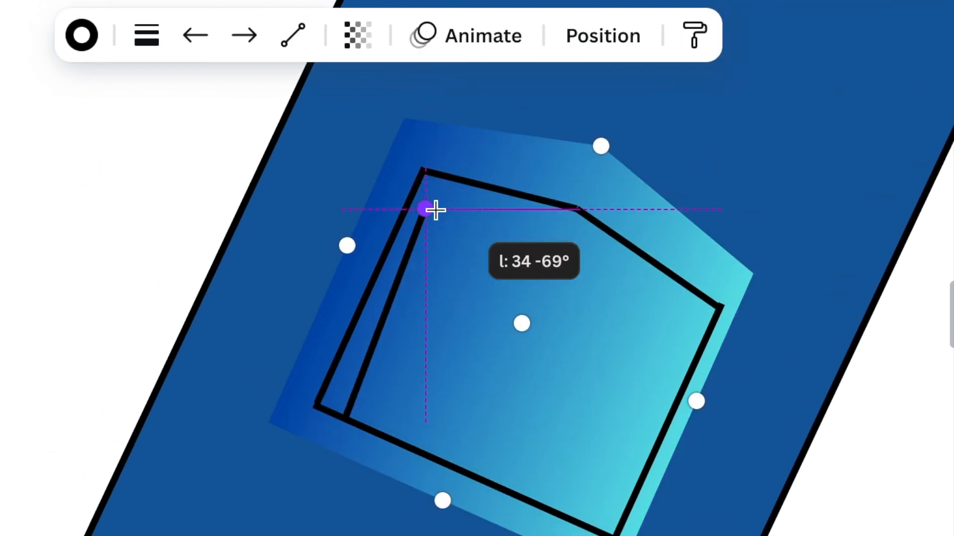
# - Build a second, smaller line outline inside the pocket and cross it with two parallel curved lines
pyautogui.moveTo(434, 209); pyautogui.dragTo(436, 196)
pyautogui.moveTo(606, 501); pyautogui.dragTo(357, 386)
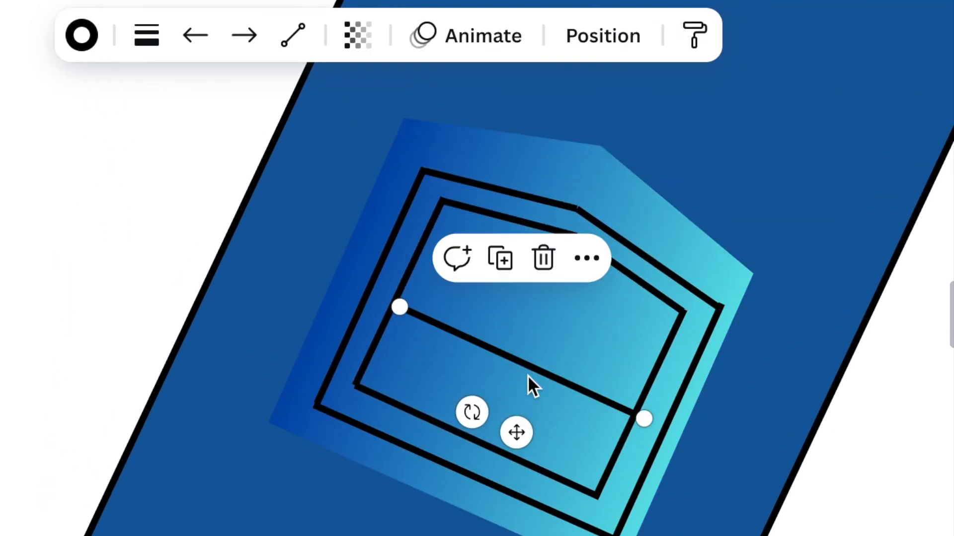
pyautogui.moveTo(528, 374); pyautogui.dragTo(620, 426)
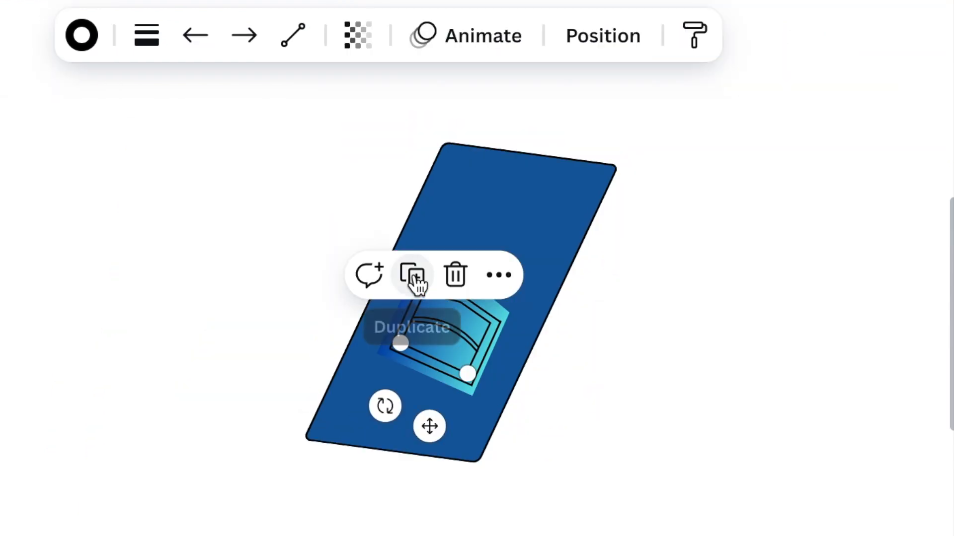
# - Duplicate a pocket line and fit it near the parallelogram's lower-left corner as a hem line parallel to the bottom edge
pyautogui.click(414, 278)
pyautogui.moveTo(462, 456); pyautogui.dragTo(374, 499)
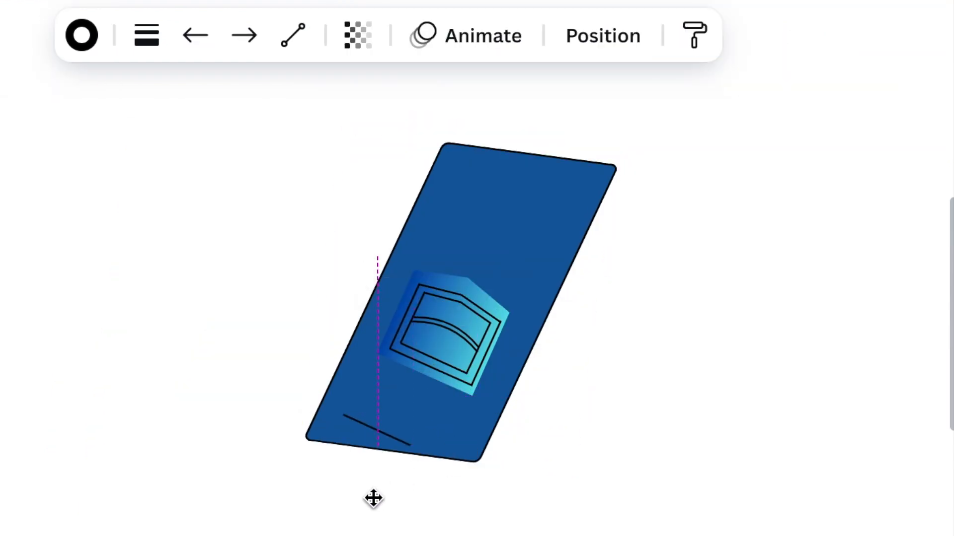
pyautogui.moveTo(356, 433); pyautogui.dragTo(328, 421)
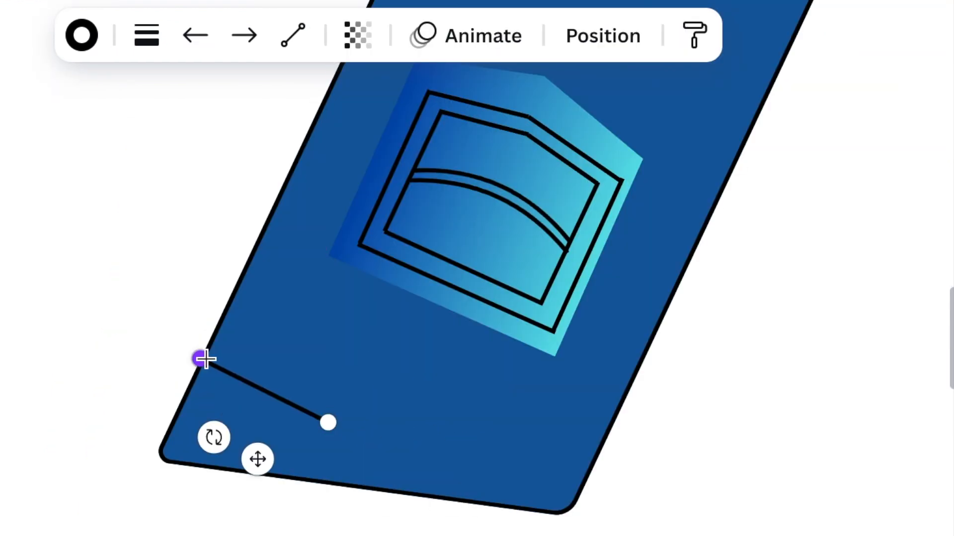
pyautogui.moveTo(200, 359); pyautogui.dragTo(183, 413)
pyautogui.moveTo(327, 422); pyautogui.dragTo(328, 434)
pyautogui.press('Left')
pyautogui.press('Left')
pyautogui.press('Escape')
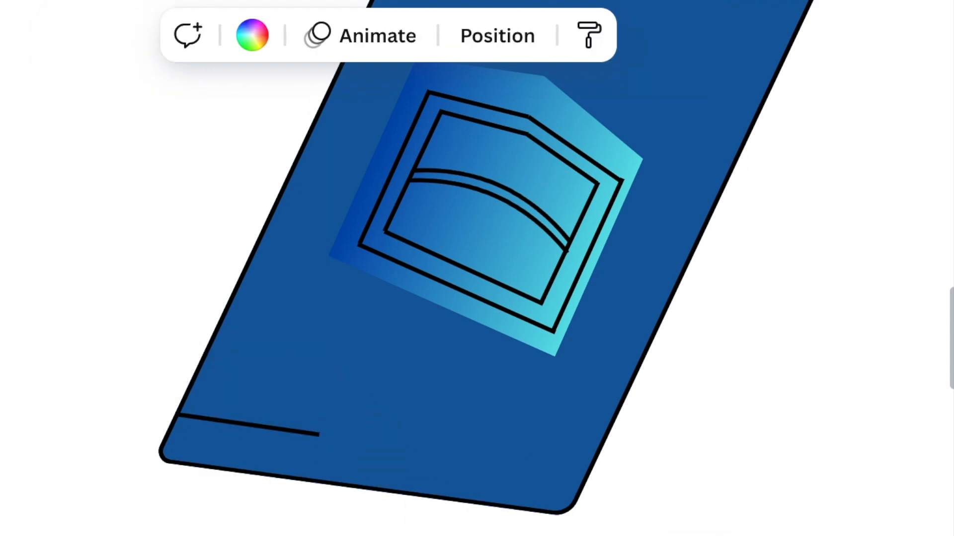
# - Duplicate the hem line into two short slanted parallel lines running from its inner end to the parallelogram's bottom edge
pyautogui.click(238, 424)
pyautogui.click(225, 362)
pyautogui.moveTo(456, 490); pyautogui.dragTo(285, 535)
pyautogui.moveTo(290, 535); pyautogui.dragTo(319, 494)
pyautogui.moveTo(410, 469); pyautogui.dragTo(396, 456)
pyautogui.press('Left')
pyautogui.press('Left')
pyautogui.click(292, 352)
pyautogui.moveTo(483, 479); pyautogui.dragTo(391, 455)
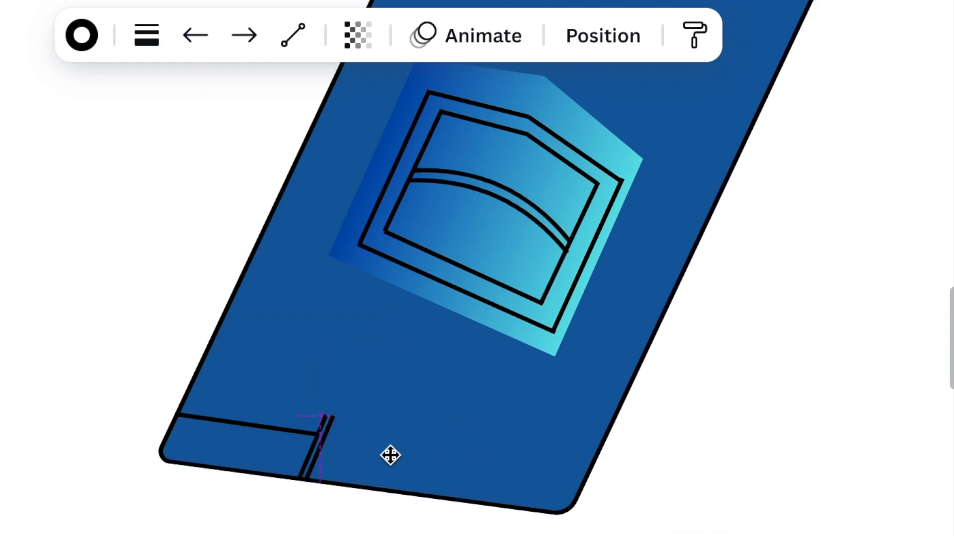
pyautogui.press('Escape')
# - Duplicate one of the slanted hem lines, shorten the copy and fit it against the pair of slanted lines
pyautogui.click(298, 433)
pyautogui.click(226, 352)
pyautogui.moveTo(329, 535); pyautogui.dragTo(92, 326)
pyautogui.moveTo(9, 245); pyautogui.dragTo(131, 254)
pyautogui.moveTo(126, 329); pyautogui.dragTo(304, 477)
pyautogui.hotkey('ctrl', '+')
pyautogui.press('Escape')
pyautogui.click(291, 474)
pyautogui.press('Escape')
pyautogui.click(291, 474)
pyautogui.press('Escape')
# - Duplicate the hem line and move the copy to the right side of the parallelogram's hem
pyautogui.scroll(-3, 818, 505)
pyautogui.click(233, 367)
pyautogui.hotkey('ctrl', 'd')
pyautogui.moveTo(90, 464); pyautogui.dragTo(392, 426)
pyautogui.press('Escape')
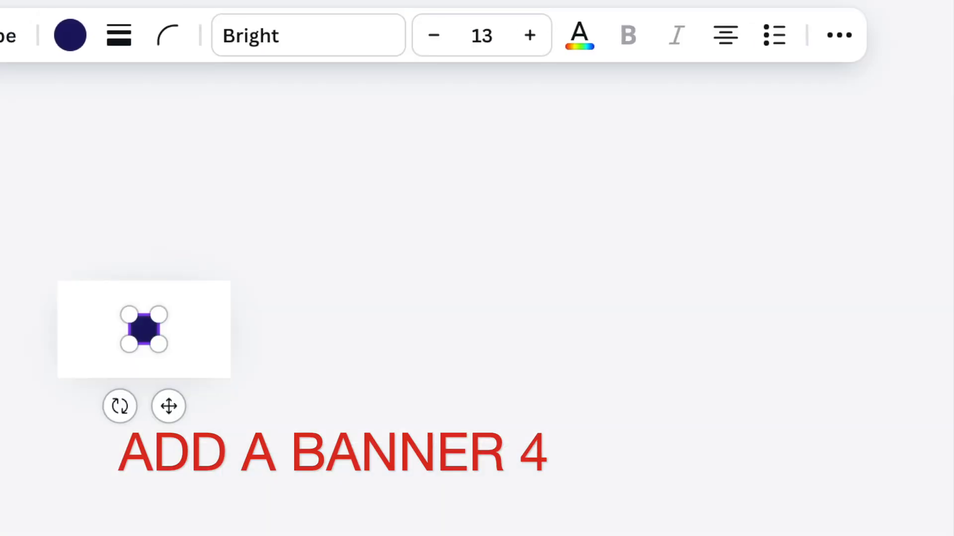
# - Shrink and flatten a notched Banner 4 shape into a small label at the jean leg's lower right and fill it red
pyautogui.scroll(5, 144, 329)
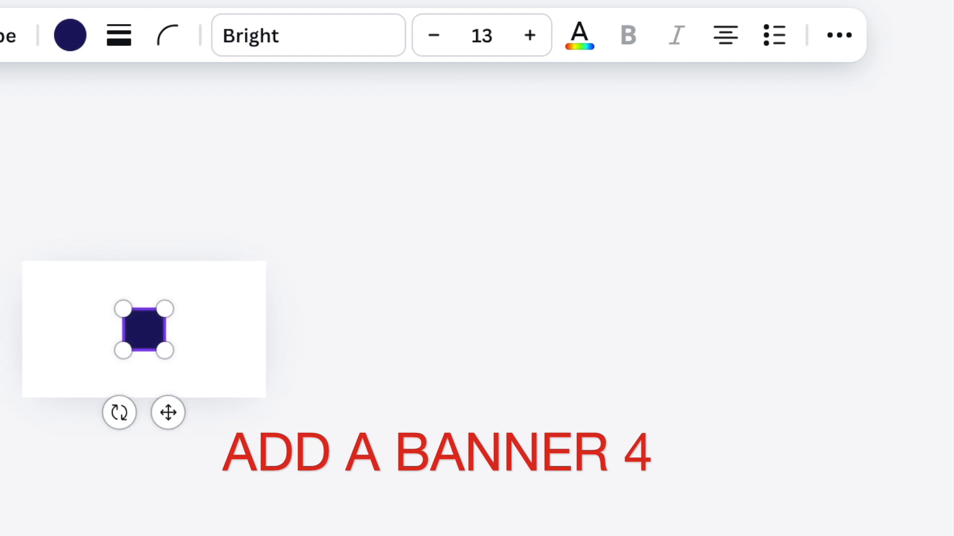
pyautogui.scroll(1, 144, 329)
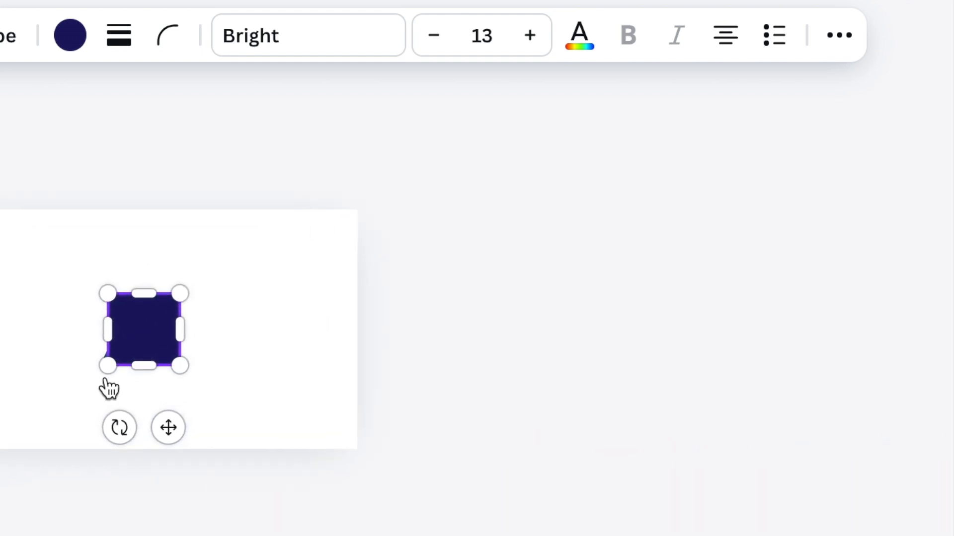
pyautogui.scroll(5, 144, 329)
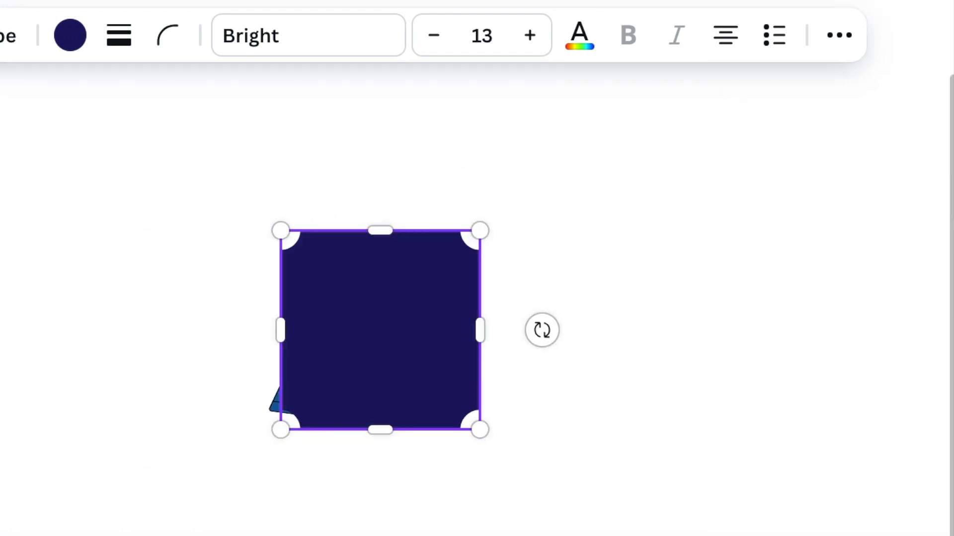
pyautogui.moveTo(499, 230); pyautogui.dragTo(618, 462)
pyautogui.moveTo(521, 403); pyautogui.dragTo(515, 441)
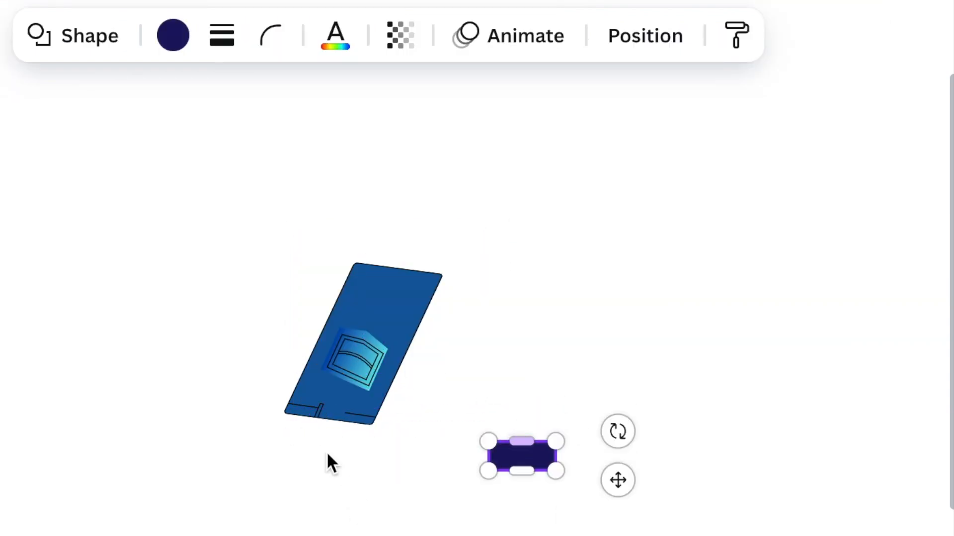
pyautogui.click(173, 42)
pyautogui.click(104, 485)
# - Add the text LEVI'S in League Spartan and place it just below the red label
pyautogui.press('t')
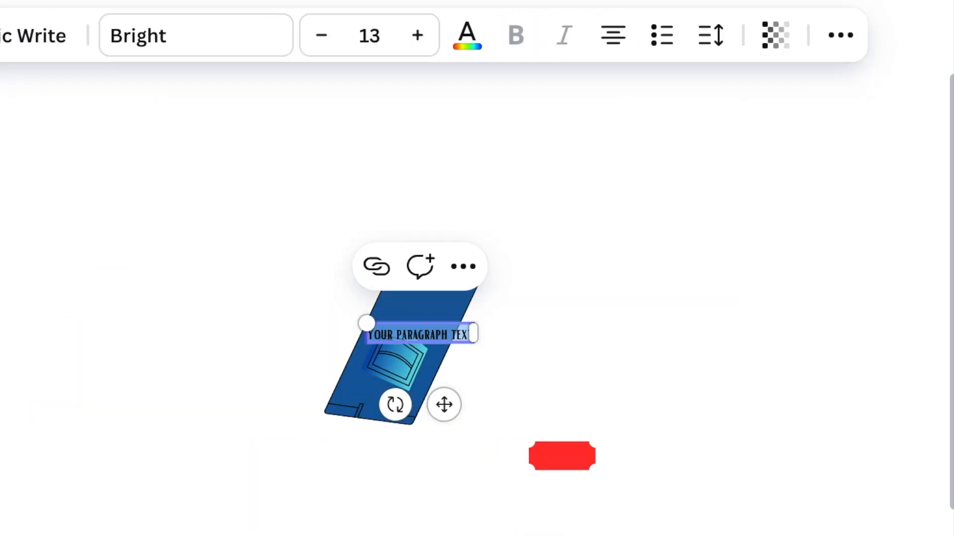
pyautogui.moveTo(427, 334); pyautogui.dragTo(70, 325)
pyautogui.click(205, 33)
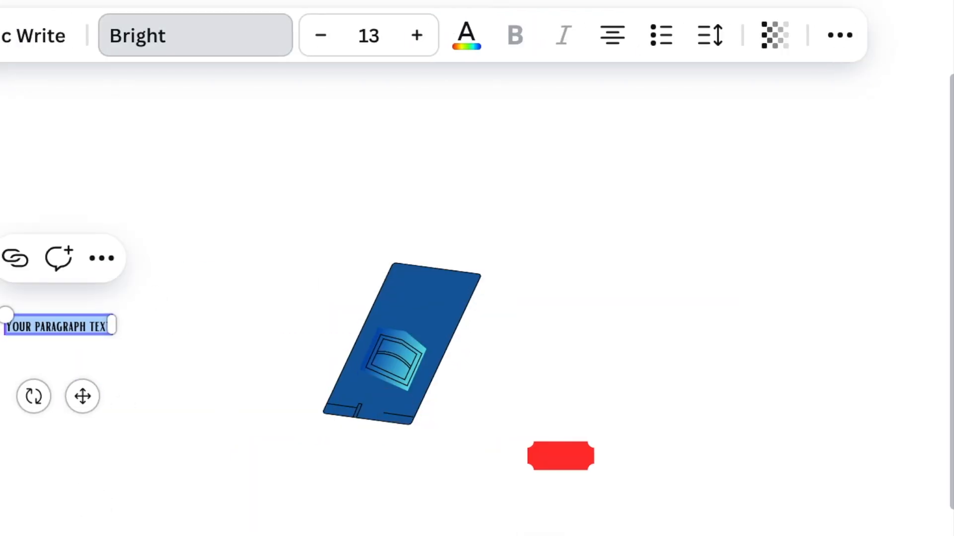
pyautogui.click(1, 351)
pyautogui.write('LE')
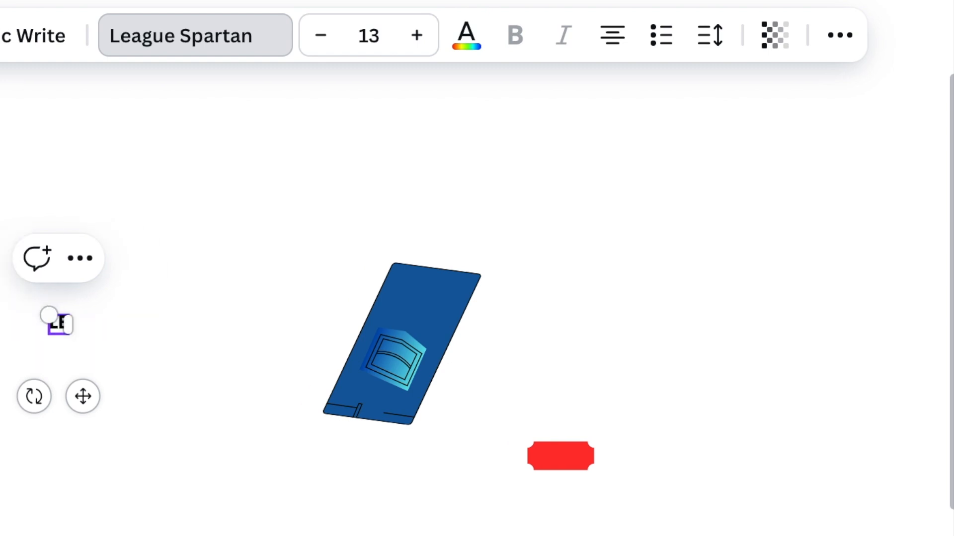
pyautogui.moveTo(32, 315); pyautogui.dragTo(15, 307)
pyautogui.moveTo(74, 394); pyautogui.dragTo(591, 531)
# - Enlarge the red label slightly, centre the LEVI'S text on it, and color the text white
pyautogui.click(592, 456)
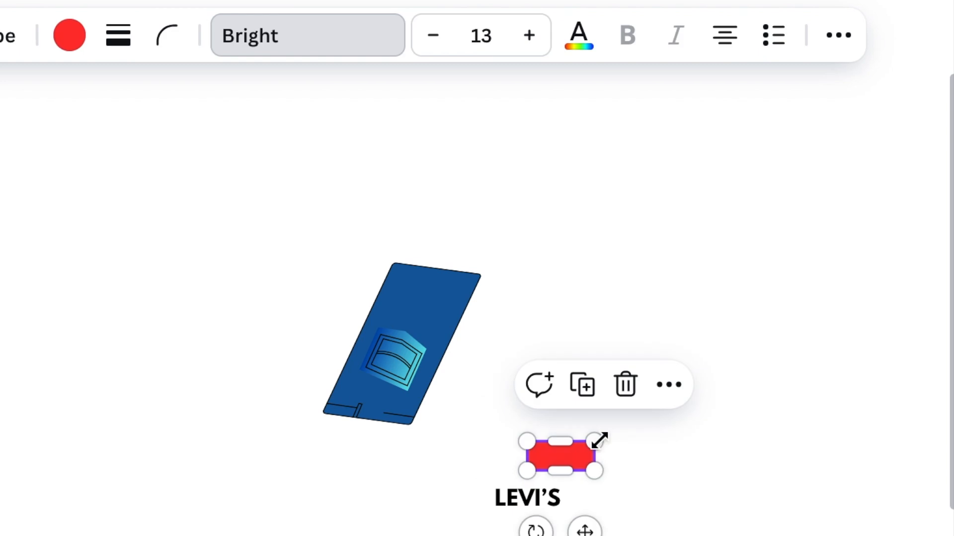
pyautogui.moveTo(595, 443); pyautogui.dragTo(617, 433)
pyautogui.moveTo(507, 494); pyautogui.dragTo(552, 450)
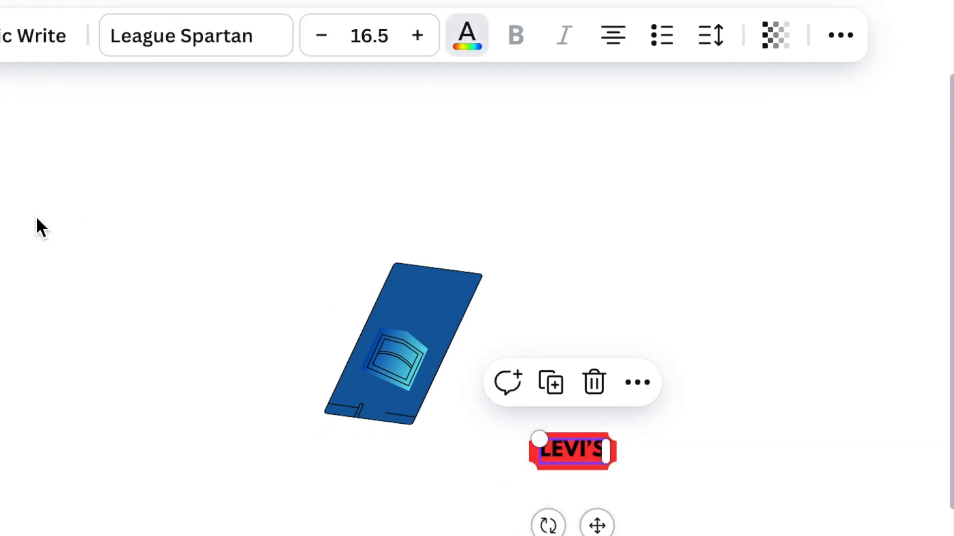
pyautogui.click(431, 511)
pyautogui.click(571, 451)
pyautogui.moveTo(547, 526); pyautogui.dragTo(554, 522)
# - Group the red label with its LEVI'S text and shrink the group
pyautogui.click(622, 499)
pyautogui.moveTo(622, 498); pyautogui.dragTo(466, 432)
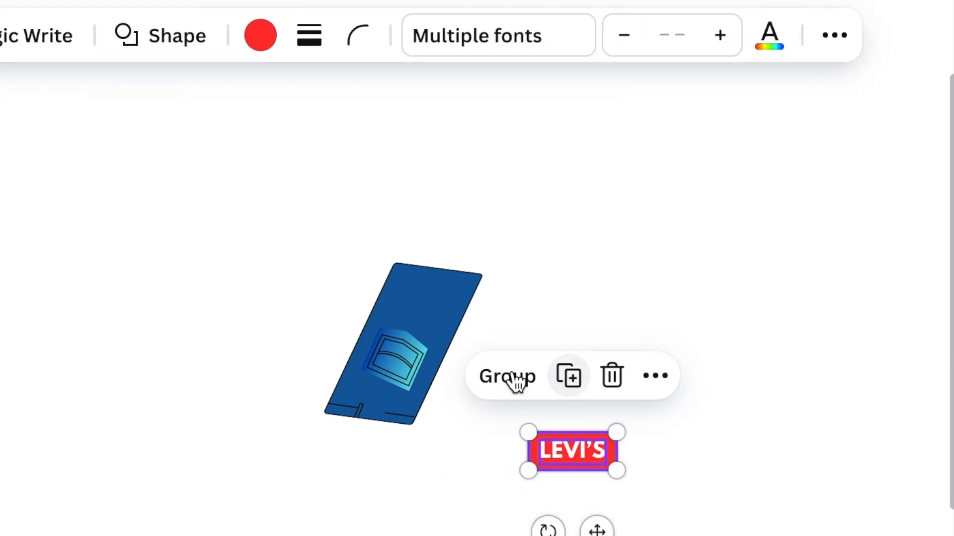
pyautogui.click(510, 376)
pyautogui.moveTo(617, 434); pyautogui.dragTo(589, 463)
# - Shrink the LEVI'S label further and turn it upside down beside the lower end of the jean leg
pyautogui.hotkey('ctrl', '+')
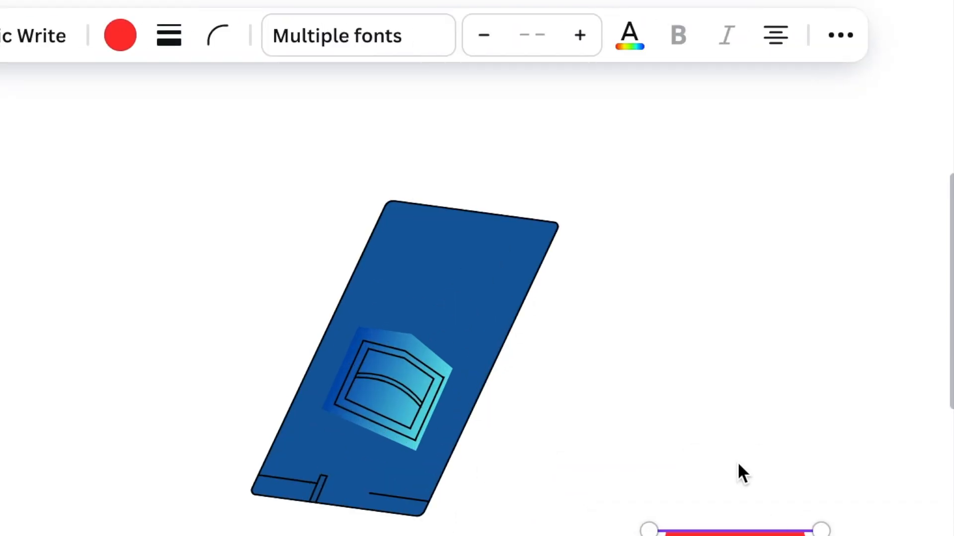
pyautogui.moveTo(740, 534); pyautogui.dragTo(632, 423)
pyautogui.moveTo(689, 428); pyautogui.dragTo(613, 462)
pyautogui.moveTo(562, 389); pyautogui.dragTo(610, 534)
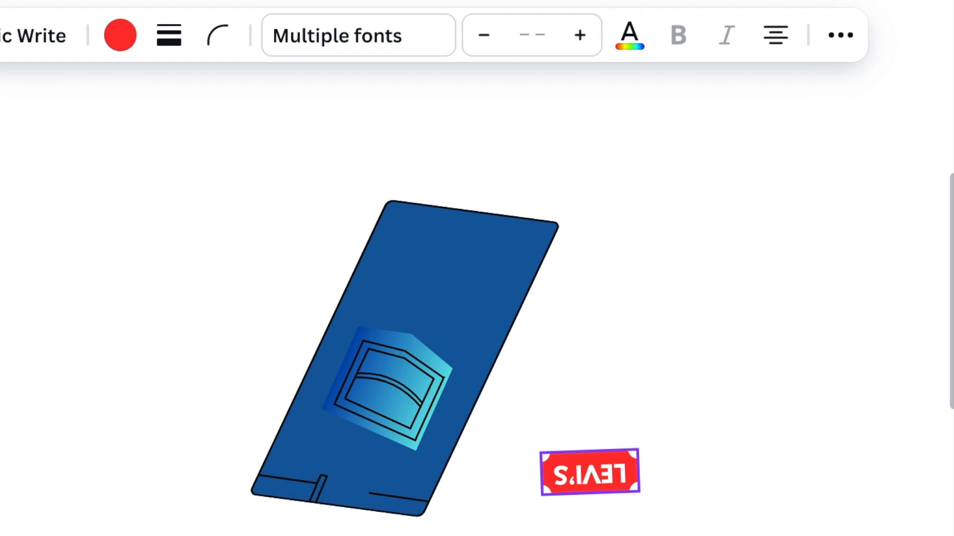
pyautogui.moveTo(585, 385); pyautogui.dragTo(556, 419)
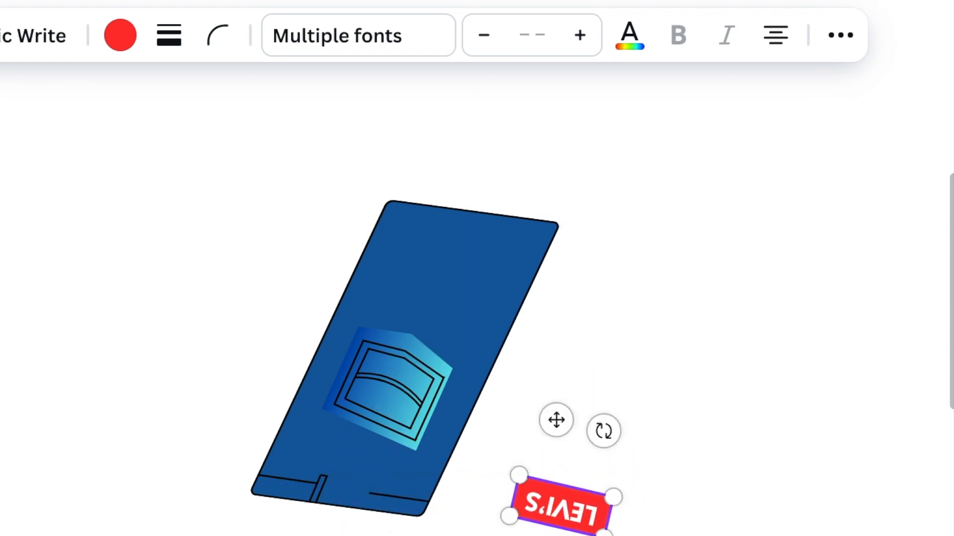
# - Resize, tilt and move the LEVI'S label onto the gap in the jean leg's hem line
pyautogui.hotkey('ctrl', '+')
pyautogui.scroll(-2, 586, 467)
pyautogui.hotkey('ctrl', '+')
pyautogui.scroll(-3, 606, 440)
pyautogui.moveTo(857, 479); pyautogui.dragTo(780, 410)
pyautogui.moveTo(715, 283); pyautogui.dragTo(336, 286)
pyautogui.moveTo(365, 359); pyautogui.dragTo(422, 343)
pyautogui.scroll(-5, 414, 323)
pyautogui.scroll(5, 659, 284)
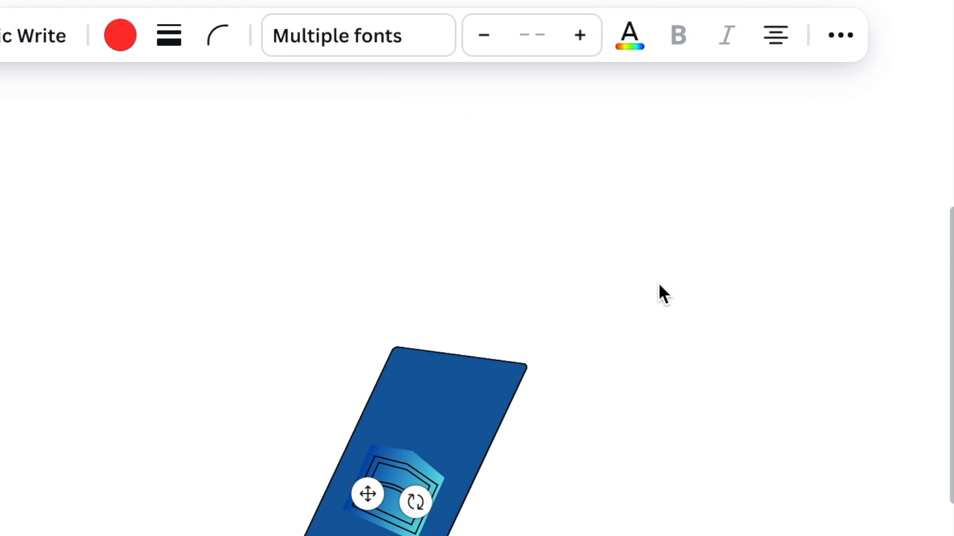
# - Add a parallelogram slanting the opposite way beside the jean leg and set its corner rounding to 7
pyautogui.scroll(-2, 666, 328)
pyautogui.click(676, 385)
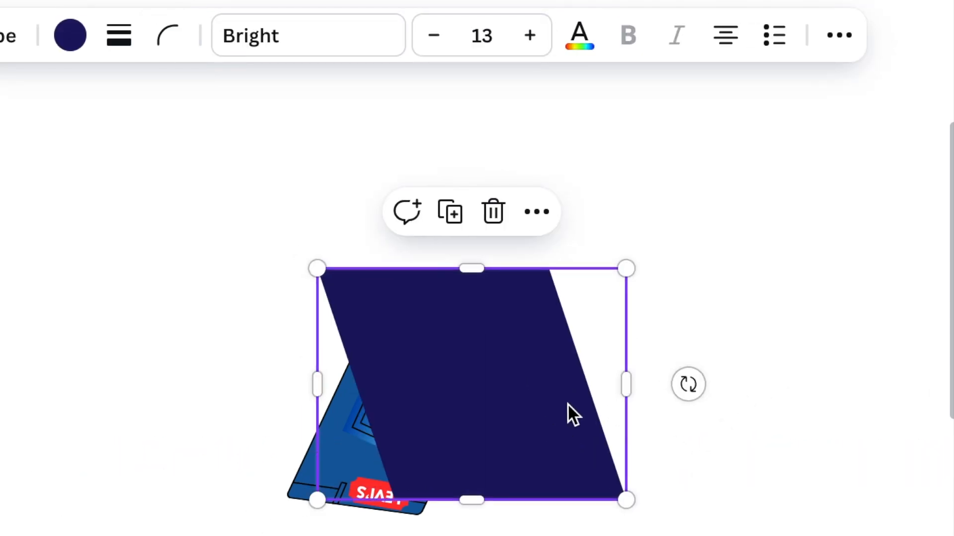
pyautogui.moveTo(566, 413); pyautogui.dragTo(701, 387)
pyautogui.click(166, 46)
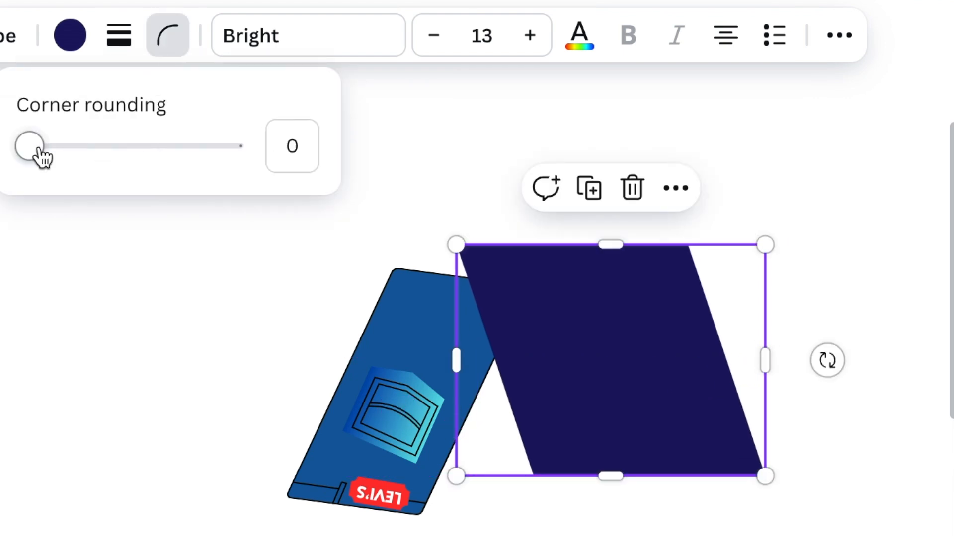
pyautogui.moveTo(39, 149); pyautogui.dragTo(39, 150)
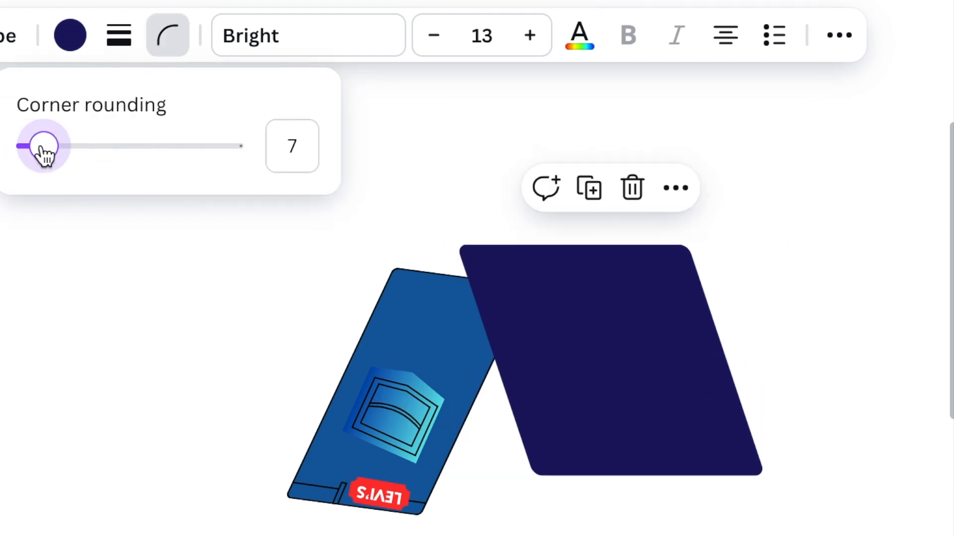
# - Narrow the new parallelogram, fill it with the jeans' blue, and tilt it so its top meets the first leg's top
pyautogui.click(613, 390)
pyautogui.moveTo(766, 361); pyautogui.dragTo(666, 374)
pyautogui.moveTo(719, 359); pyautogui.dragTo(721, 344)
pyautogui.moveTo(578, 427); pyautogui.dragTo(528, 439)
pyautogui.moveTo(562, 444)
pyautogui.mouseDown()
pyautogui.moveTo(541, 453)
pyautogui.moveTo(553, 449)
pyautogui.mouseUp()
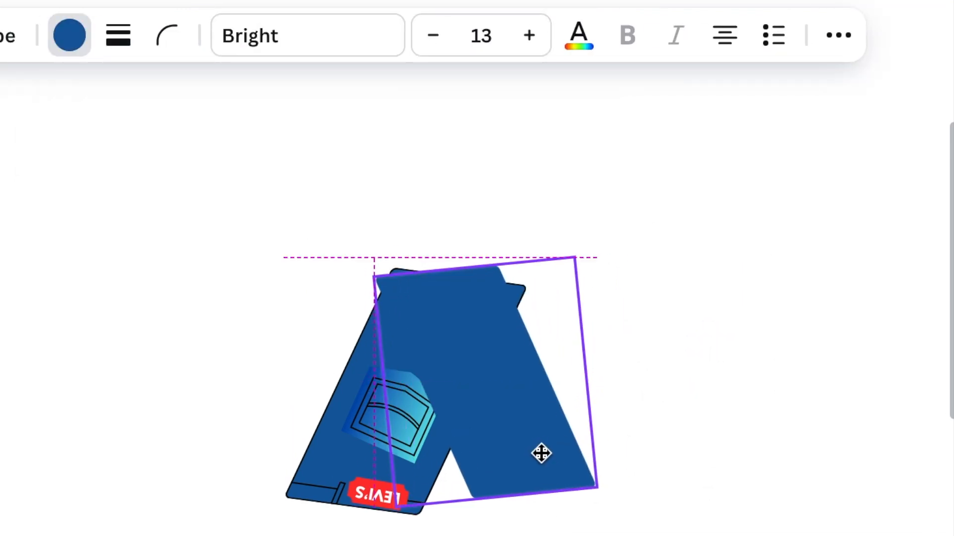
pyautogui.moveTo(662, 363); pyautogui.dragTo(638, 390)
pyautogui.moveTo(511, 389); pyautogui.dragTo(506, 395)
pyautogui.click(707, 482)
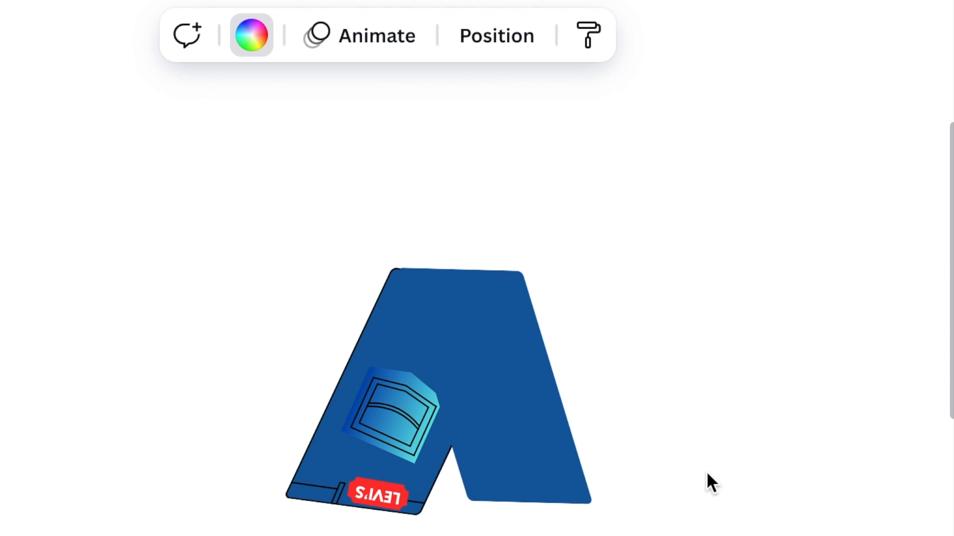
# - Give the second leg a thin solid black outline
pyautogui.click(517, 387)
pyautogui.click(119, 37)
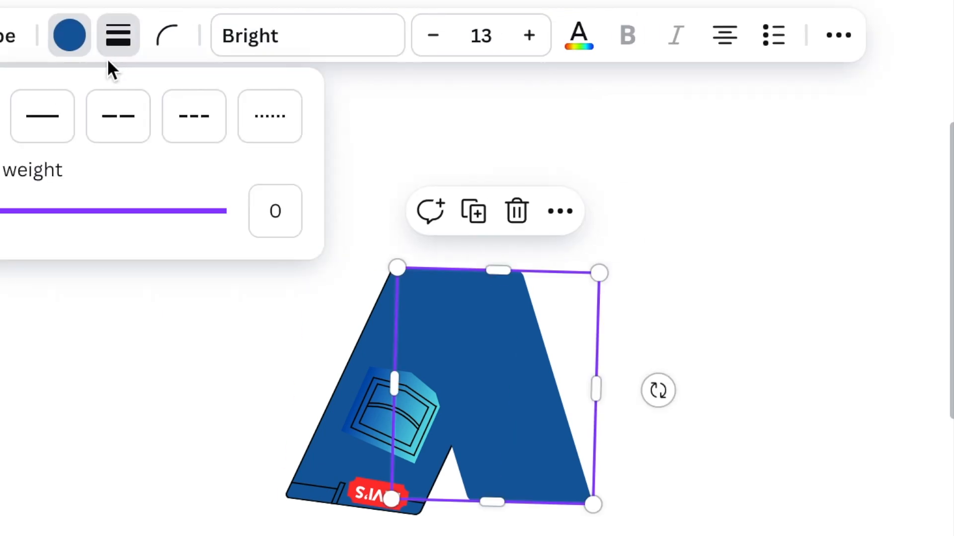
pyautogui.click(48, 124)
pyautogui.moveTo(2, 211); pyautogui.dragTo(0, 211)
pyautogui.click(617, 449)
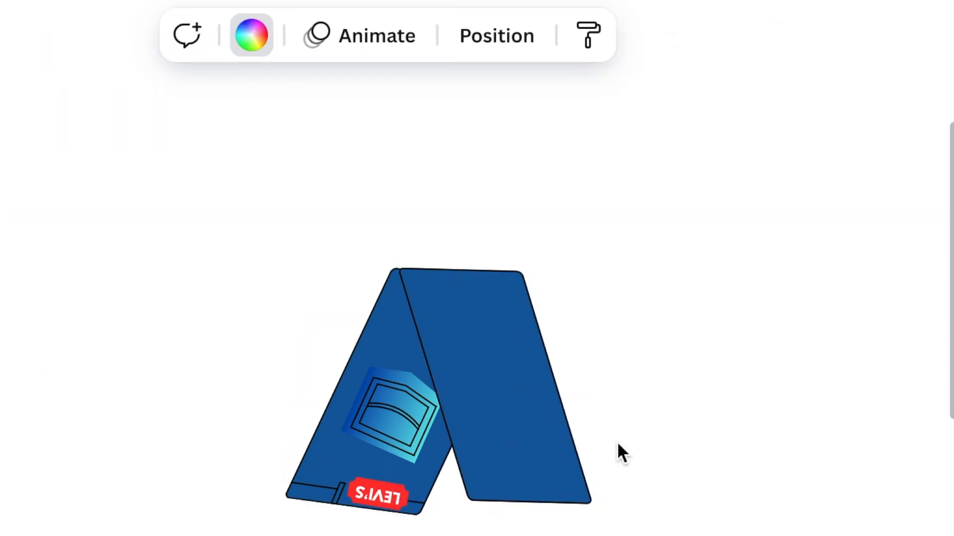
# - Duplicate the second leg, offset the copy slightly to the right, lengthen it a little, and set its rotation to 0°
pyautogui.click(437, 298)
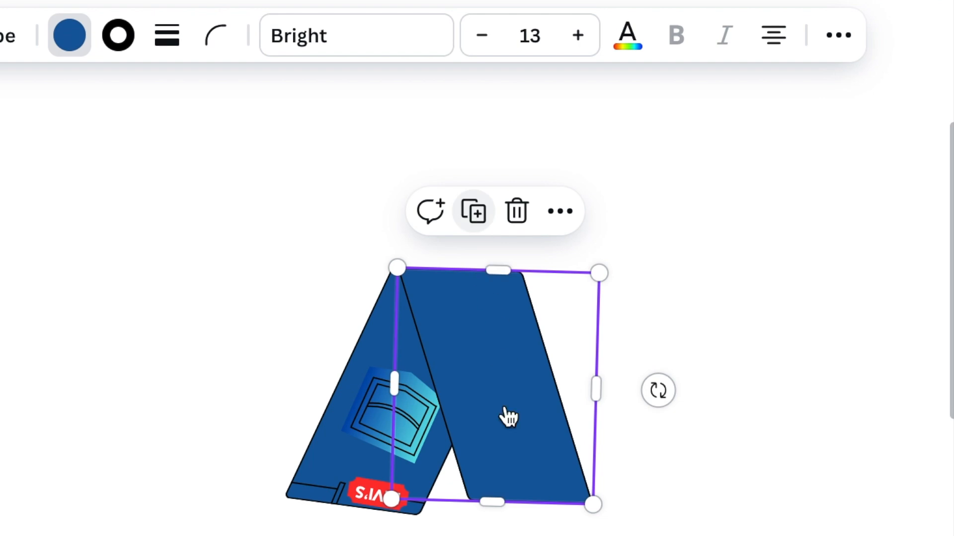
pyautogui.hotkey('ctrl', 'd')
pyautogui.moveTo(510, 445); pyautogui.dragTo(506, 415)
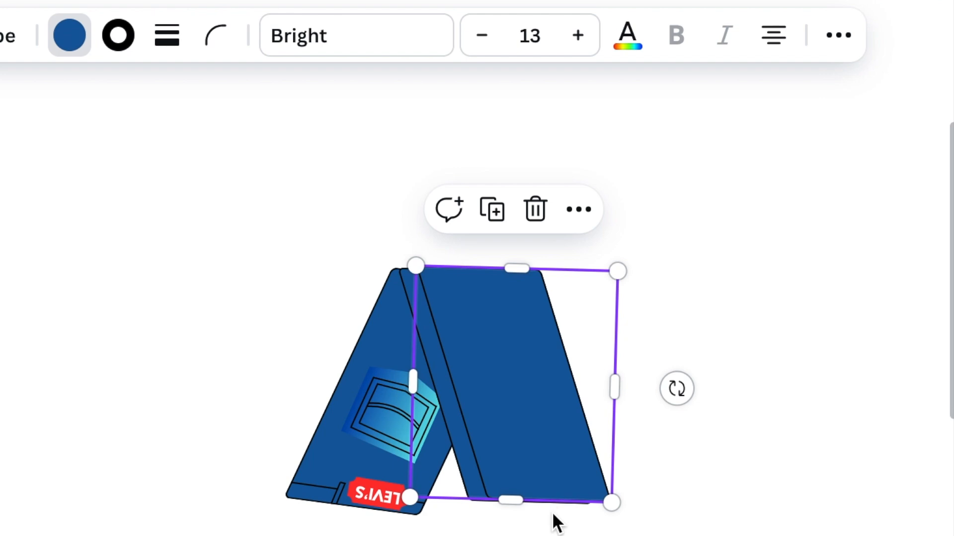
pyautogui.moveTo(521, 504); pyautogui.dragTo(524, 508)
pyautogui.moveTo(595, 523); pyautogui.dragTo(595, 519)
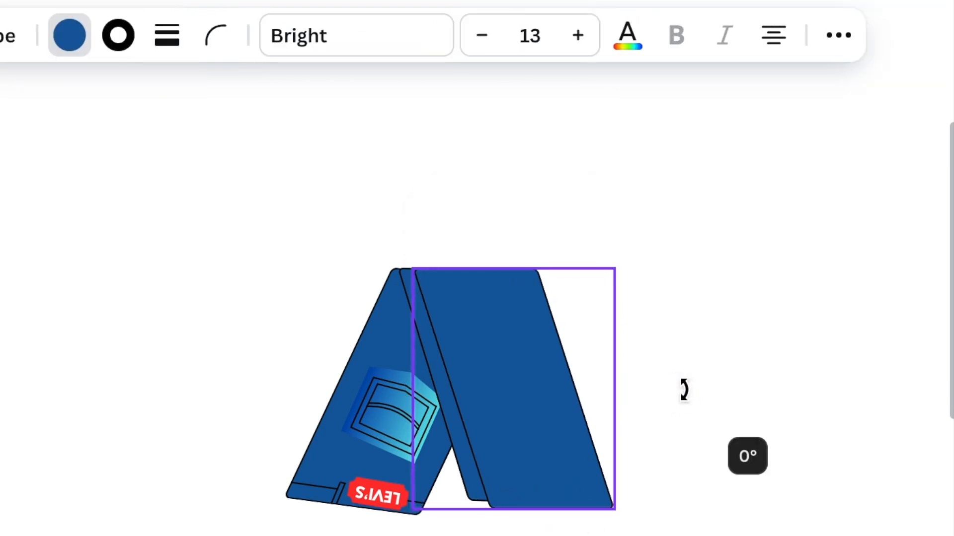
pyautogui.click(686, 388)
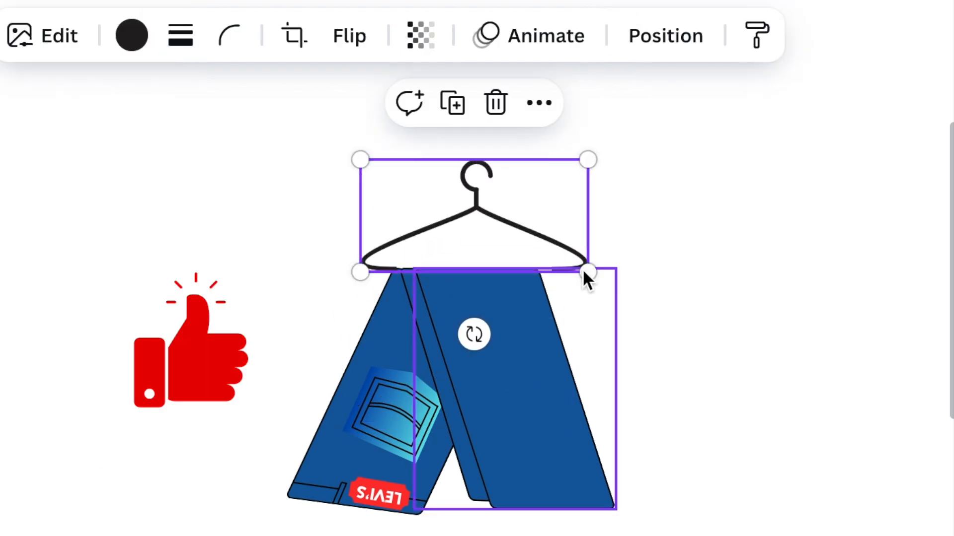
# - Shrink the black clothes hanger and centre it on the top edge of the jeans
pyautogui.moveTo(584, 271); pyautogui.dragTo(582, 271)
pyautogui.moveTo(360, 272)
pyautogui.mouseDown()
pyautogui.moveTo(346, 277)
pyautogui.moveTo(374, 263)
pyautogui.mouseUp()
pyautogui.moveTo(551, 198)
pyautogui.mouseDown()
pyautogui.moveTo(537, 201)
pyautogui.moveTo(545, 205)
pyautogui.mouseUp()
# - Select the two right-hand leg panels together and nudge them sideways to align their top with the first leg
pyautogui.moveTo(696, 441); pyautogui.dragTo(527, 459)
pyautogui.press('Right')
pyautogui.press('Right')
pyautogui.press('Right')
pyautogui.press('Right')
pyautogui.press('Right')
pyautogui.press('Right')
pyautogui.press('Right')
pyautogui.press('Right')
pyautogui.press('Left')
pyautogui.press('Left')
pyautogui.press('Left')
pyautogui.press('Left')
pyautogui.press('Left')
pyautogui.press('Left')
pyautogui.press('Left')
pyautogui.press('Left')
pyautogui.click(761, 466)
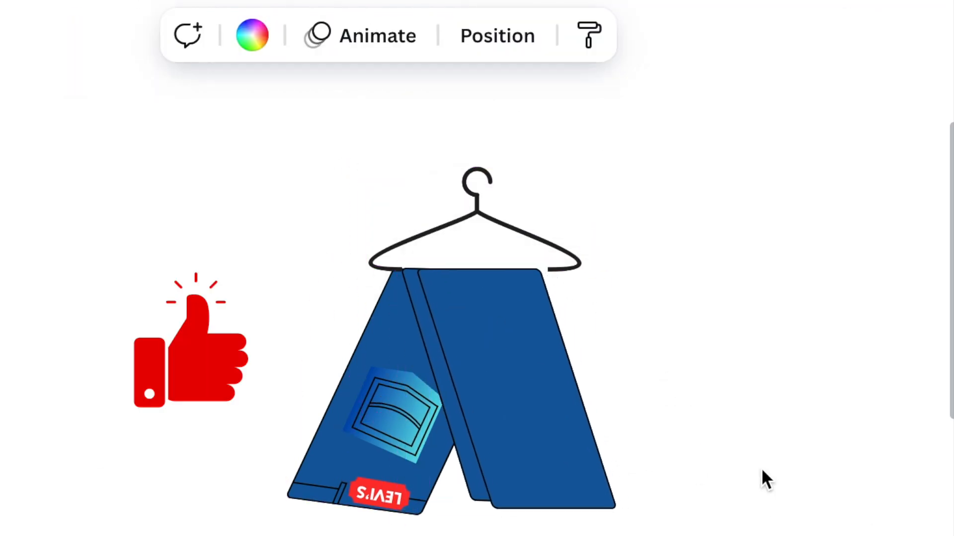
# - Enlarge all the jeans parts together slightly and raise the hanger to meet their new top edge
pyautogui.moveTo(660, 526); pyautogui.dragTo(283, 298)
pyautogui.moveTo(620, 253); pyautogui.dragTo(636, 240)
pyautogui.click(761, 445)
pyautogui.moveTo(477, 206); pyautogui.dragTo(482, 190)
# - Rearrange the layers so the larger right-hand leg panel lies in front, and fine-tune the hanger's size
pyautogui.click(495, 35)
pyautogui.click(528, 381)
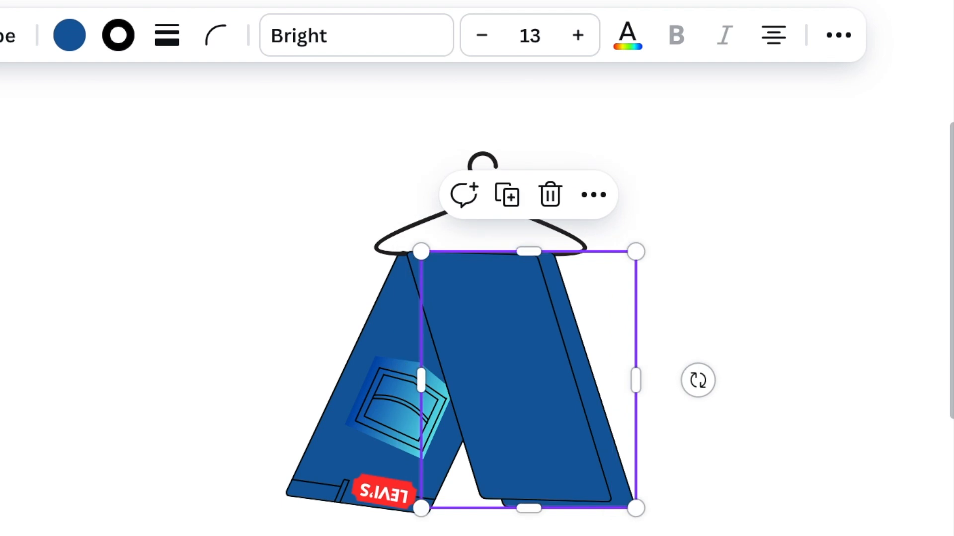
pyautogui.click(9, 396)
pyautogui.click(577, 238)
pyautogui.moveTo(586, 151); pyautogui.dragTo(582, 154)
pyautogui.click(63, 277)
pyautogui.scroll(-5, 64, 277)
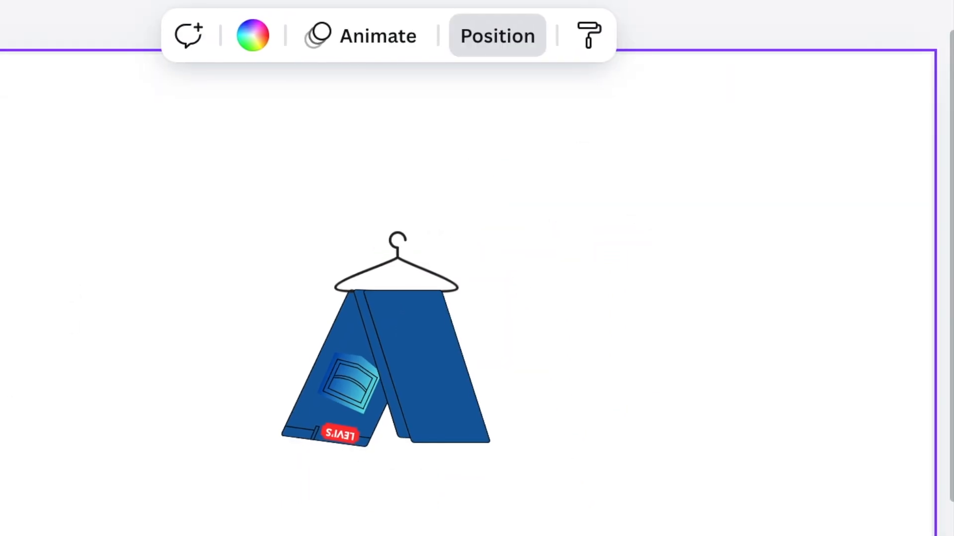